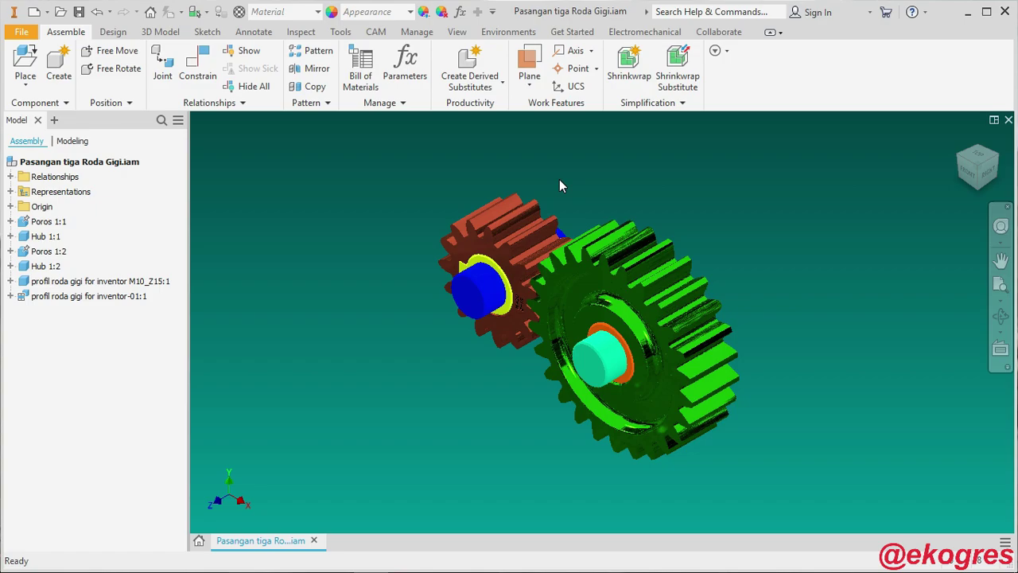
Free-orbit the gear assembly to a near-front angle showing the gear teeth in depth.
{"action": "scroll", "coordinate": [561, 186], "scroll_direction": "down", "scroll_amount": 3}
{"action": "scroll", "coordinate": [565, 187], "scroll_direction": "up", "scroll_amount": 4}
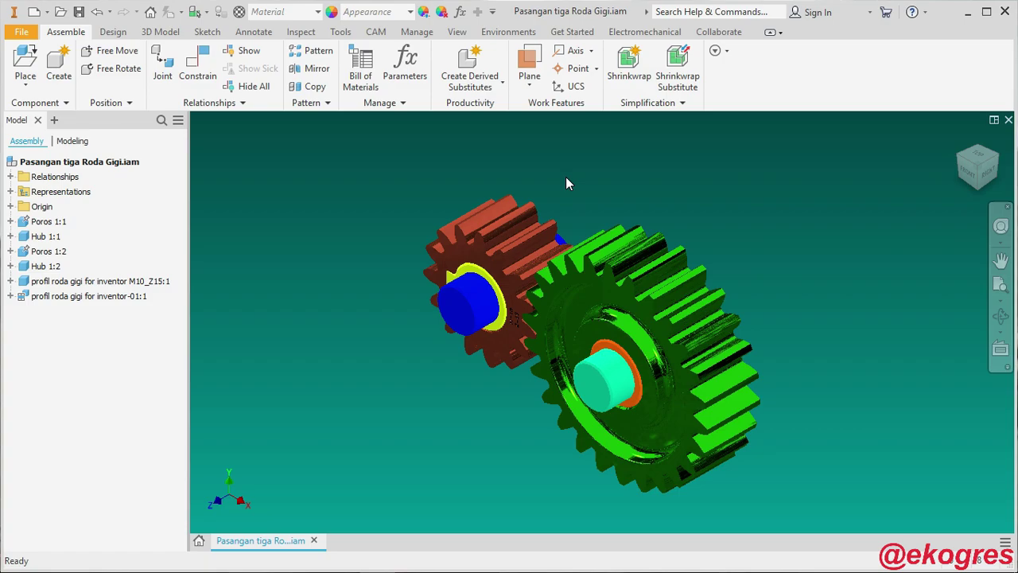
{"action": "scroll", "coordinate": [577, 188], "scroll_direction": "up", "scroll_amount": 2}
{"action": "scroll", "coordinate": [578, 188], "scroll_direction": "down", "scroll_amount": 3}
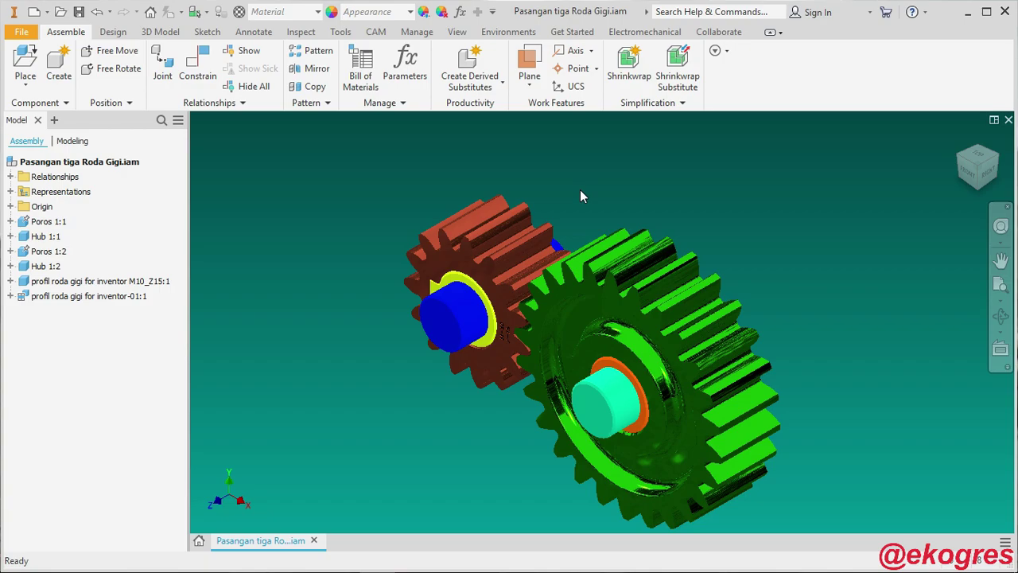
{"action": "left_click", "coordinate": [1001, 316]}
{"action": "mouse_move", "coordinate": [795, 302]}
{"action": "left_mouse_down"}
{"action": "mouse_move", "coordinate": [720, 280]}
{"action": "mouse_move", "coordinate": [563, 368]}
{"action": "left_mouse_up"}
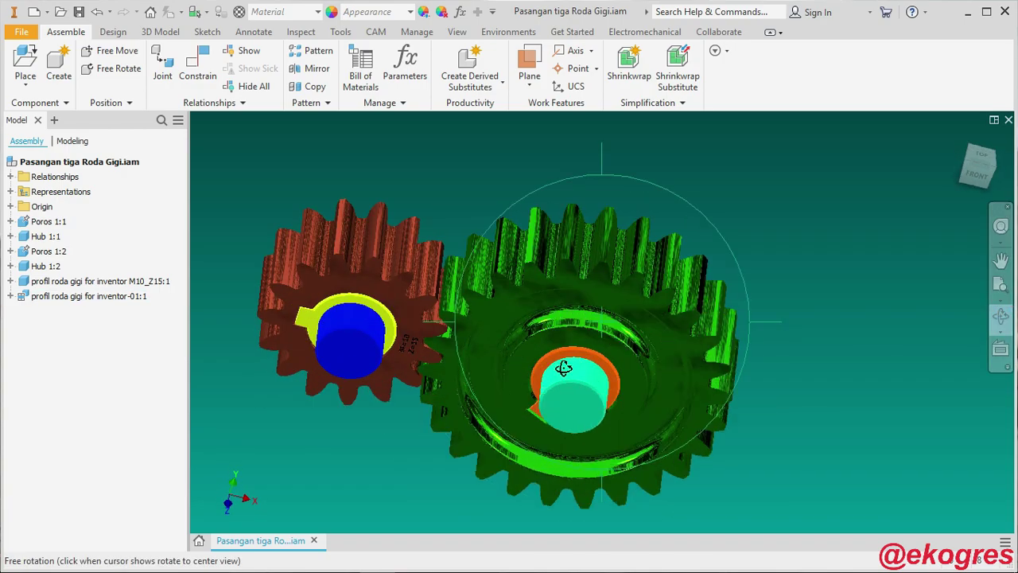
{"action": "left_click", "coordinate": [563, 368]}
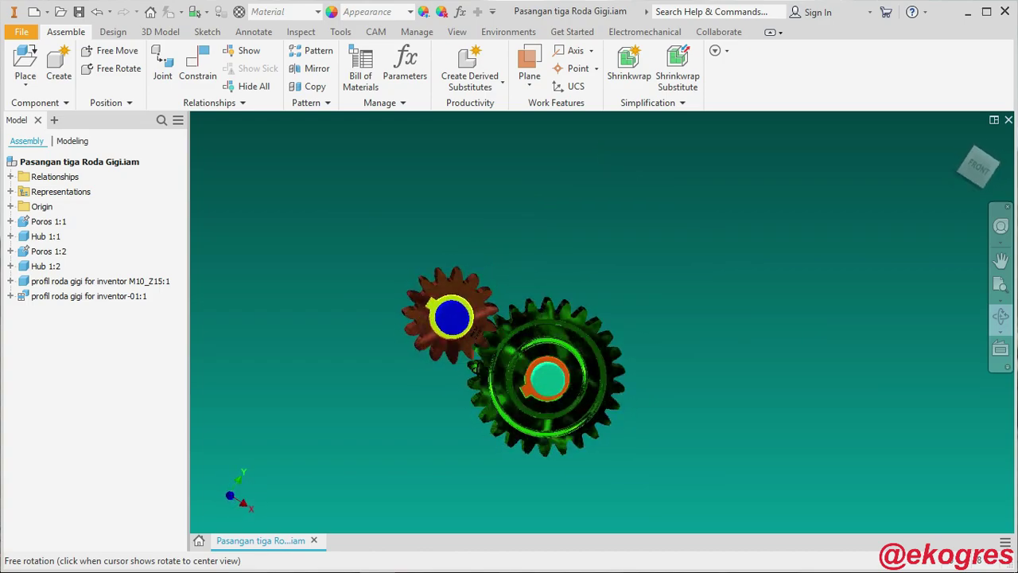
{"action": "left_click_drag", "start_coordinate": [474, 366], "coordinate": [502, 359]}
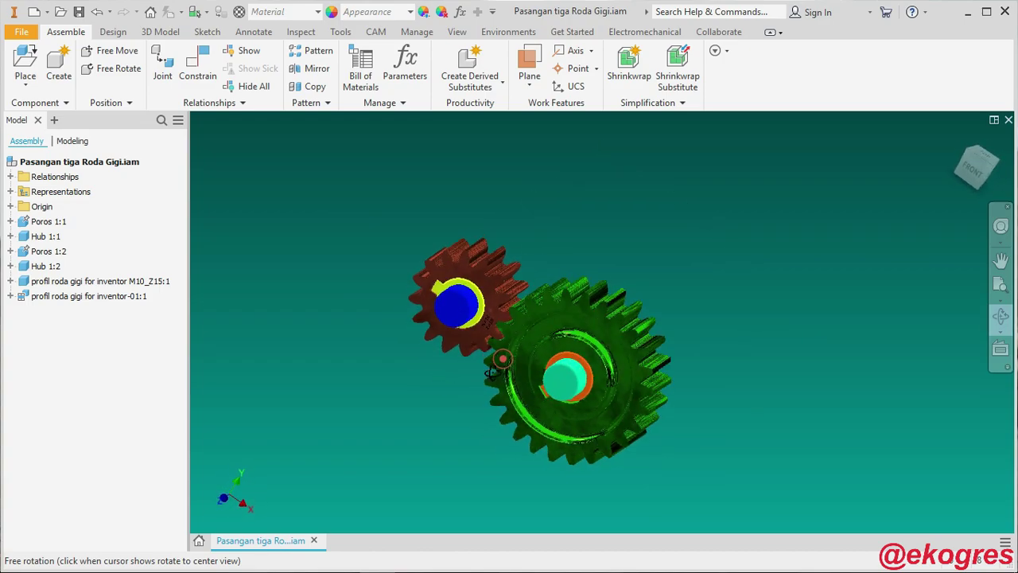
{"action": "left_click", "coordinate": [529, 361]}
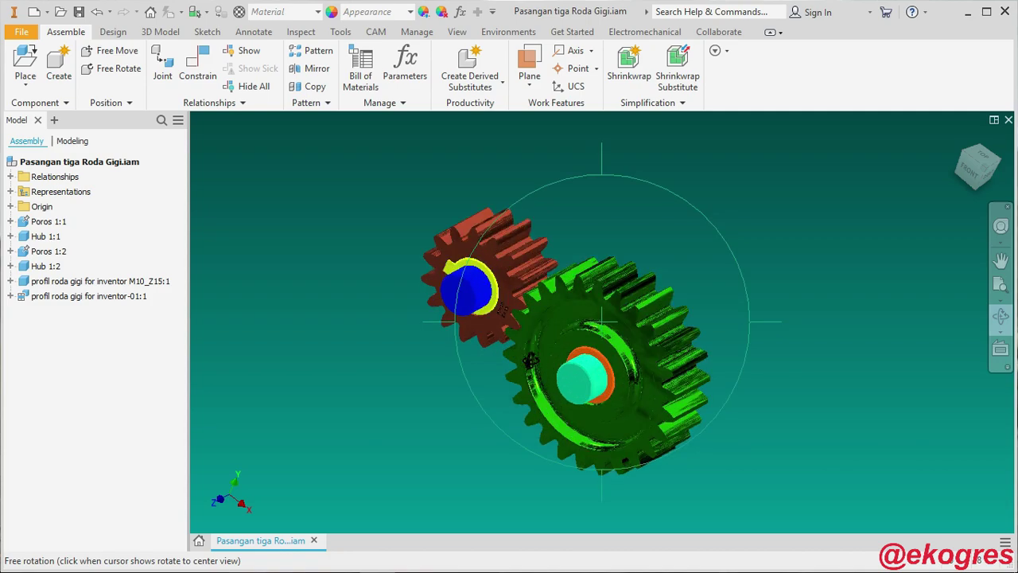
{"action": "left_click", "coordinate": [571, 366]}
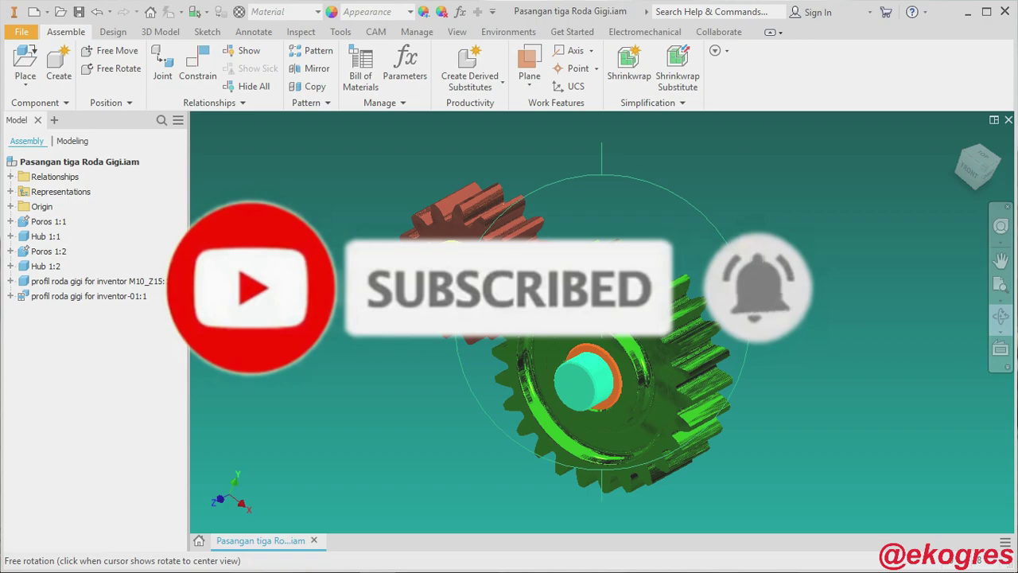
{"action": "left_click", "coordinate": [1000, 315]}
{"action": "scroll", "coordinate": [545, 346], "scroll_direction": "up", "scroll_amount": 3}
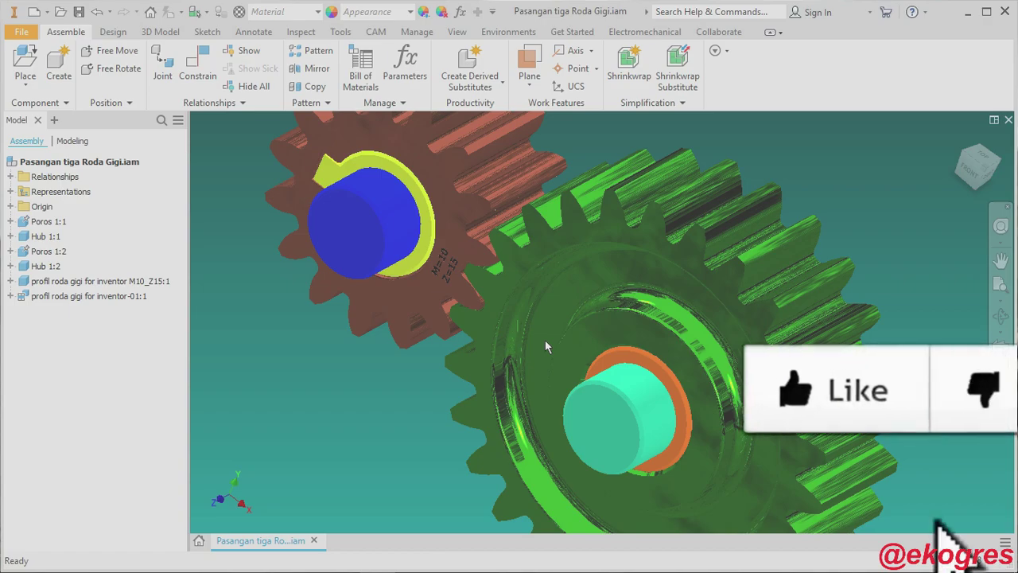
{"action": "scroll", "coordinate": [545, 339], "scroll_direction": "up", "scroll_amount": 1}
{"action": "scroll", "coordinate": [545, 339], "scroll_direction": "down", "scroll_amount": 2}
{"action": "scroll", "coordinate": [545, 339], "scroll_direction": "down", "scroll_amount": 2}
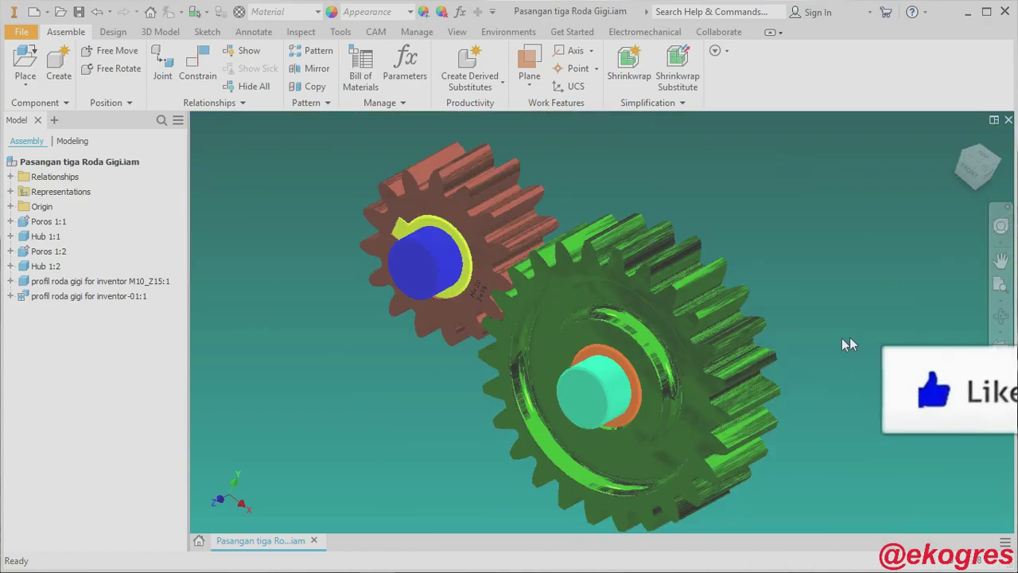
{"action": "left_click", "coordinate": [1000, 317]}
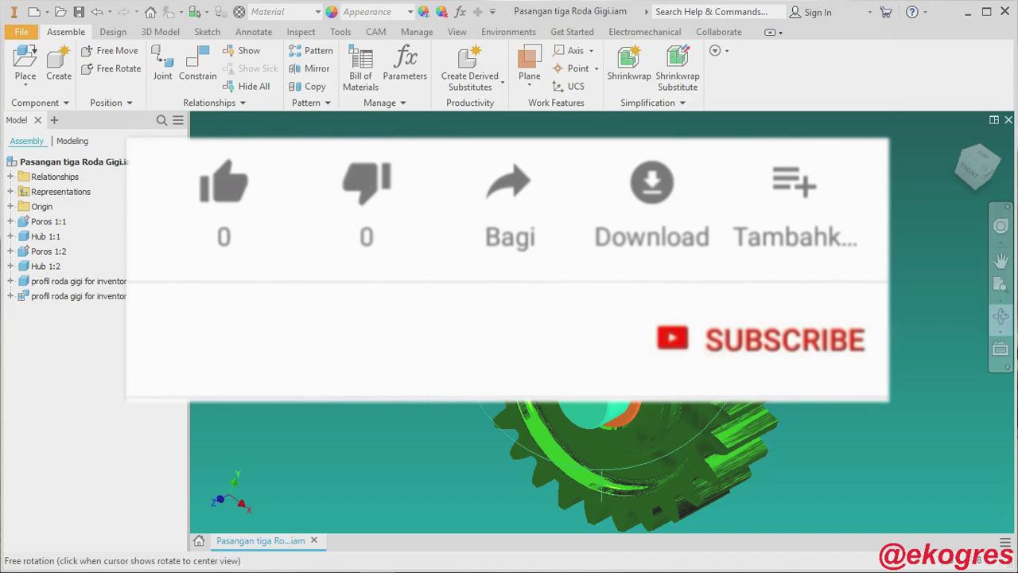
{"action": "left_click_drag", "start_coordinate": [556, 334], "coordinate": [684, 342]}
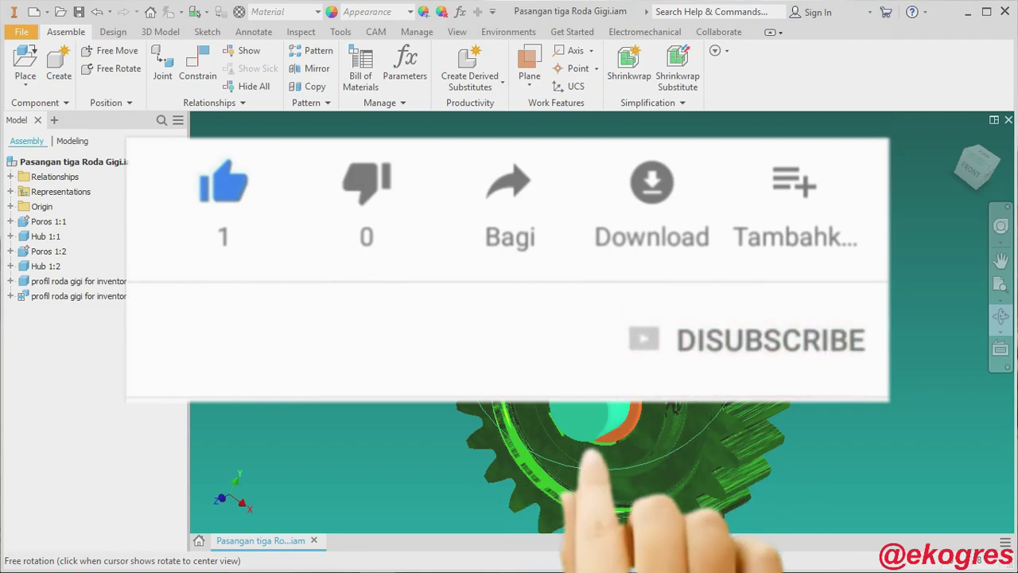
{"action": "left_click_drag", "start_coordinate": [684, 342], "coordinate": [716, 343]}
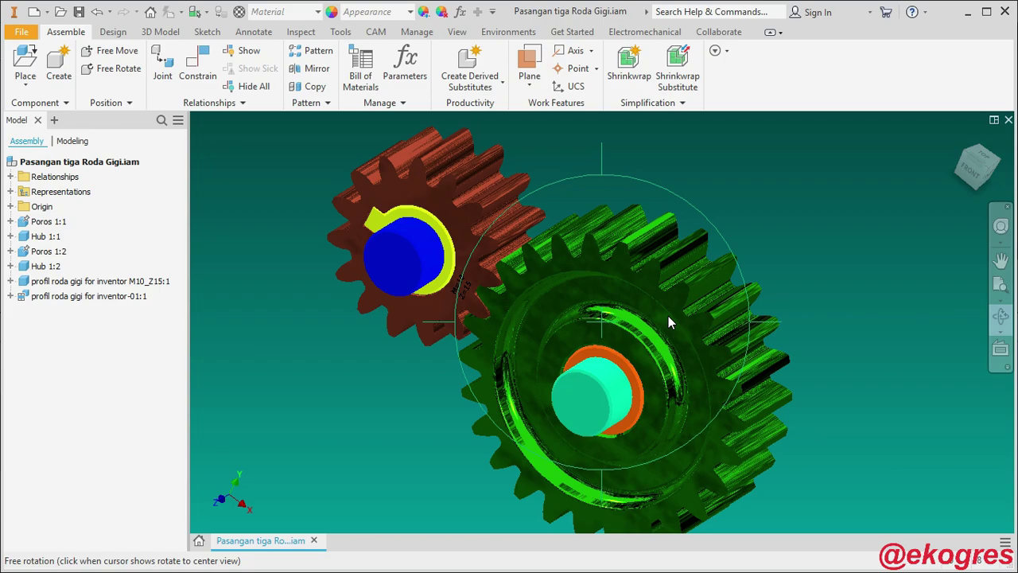
End the free orbit from the viewport's right-click menu.
{"action": "right_click", "coordinate": [669, 317]}
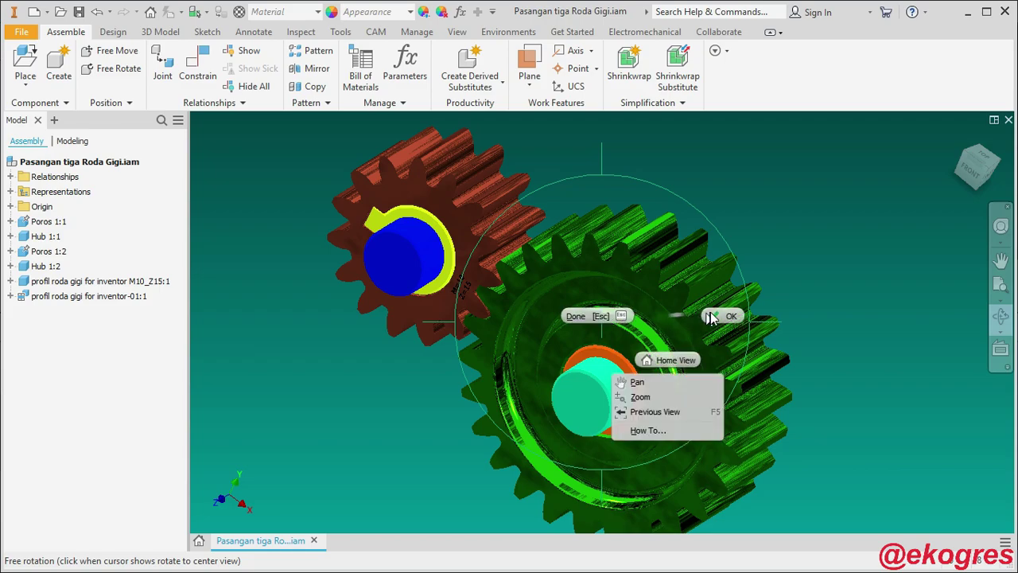
{"action": "left_click", "coordinate": [732, 314]}
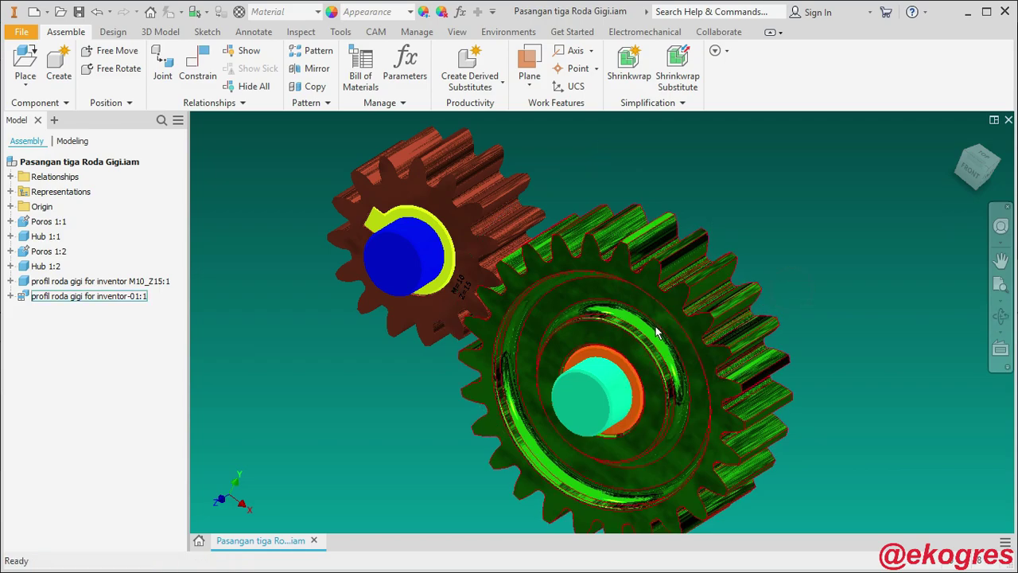
{"action": "scroll", "coordinate": [692, 341], "scroll_direction": "up", "scroll_amount": 3}
{"action": "scroll", "coordinate": [692, 340], "scroll_direction": "down", "scroll_amount": 5}
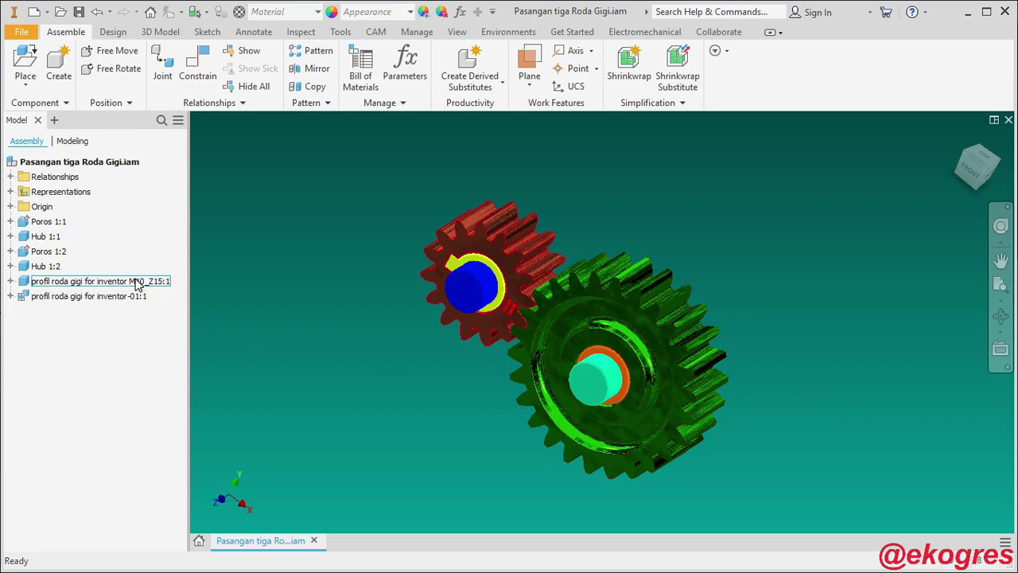
Select shaft Poros 1:1 together with Hub 1:1 in the browser.
{"action": "left_click", "coordinate": [60, 253]}
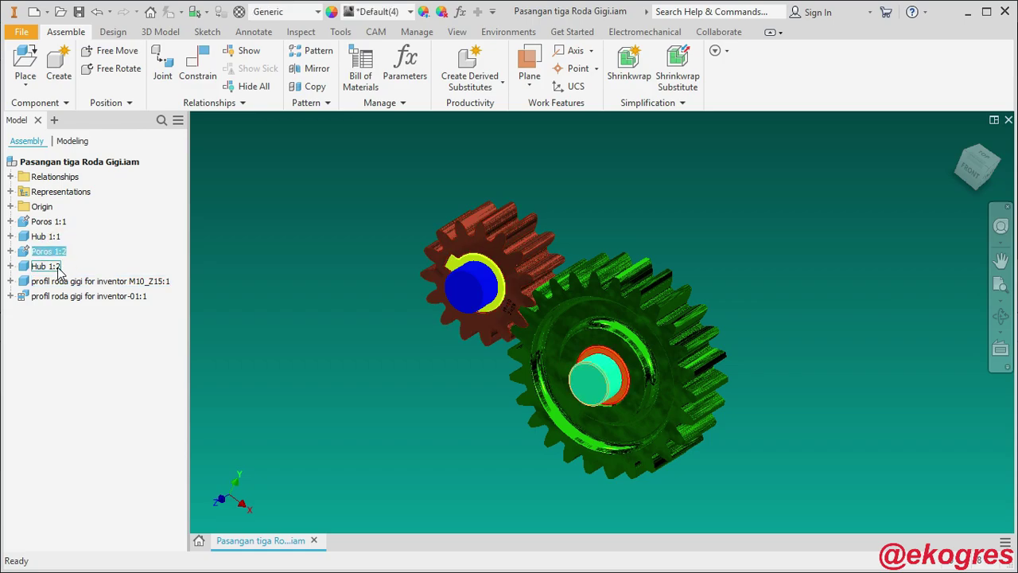
{"action": "left_click", "coordinate": [61, 222]}
{"action": "left_click", "coordinate": [58, 239], "text": "ctrl"}
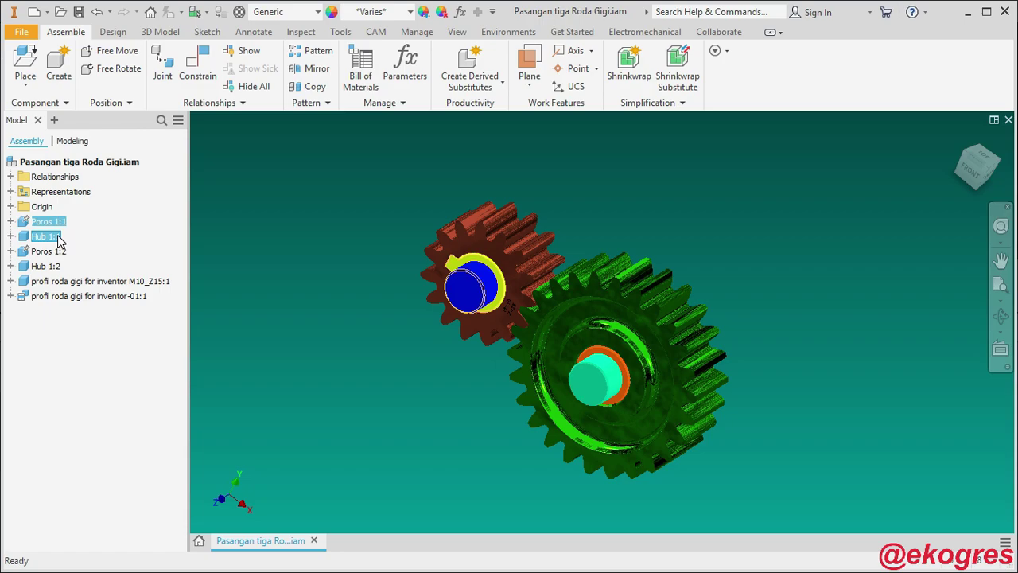
Copy the shaft and hub, paste them, and drag the copy right of the gears.
{"action": "right_click", "coordinate": [59, 241]}
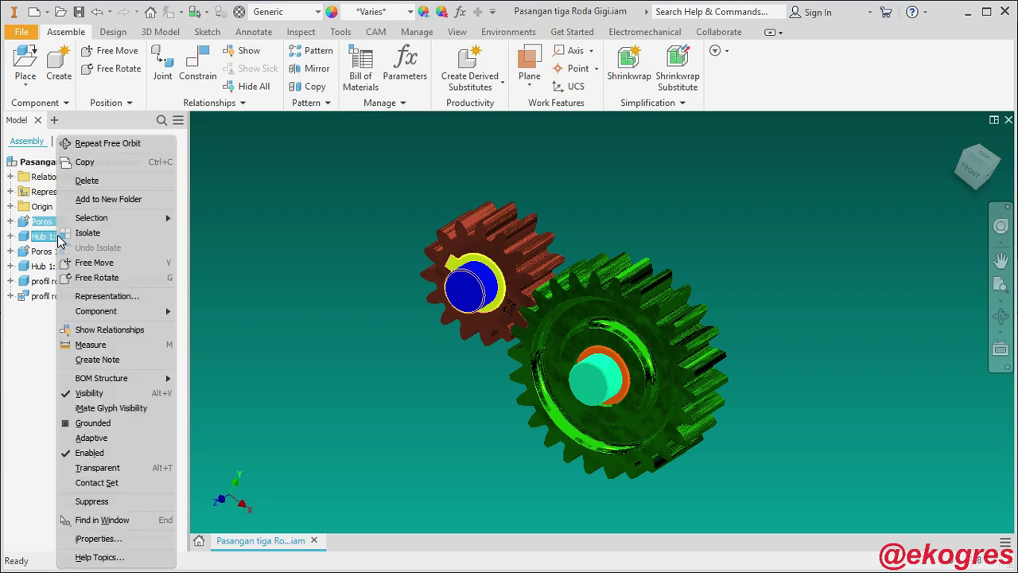
{"action": "left_click", "coordinate": [107, 163]}
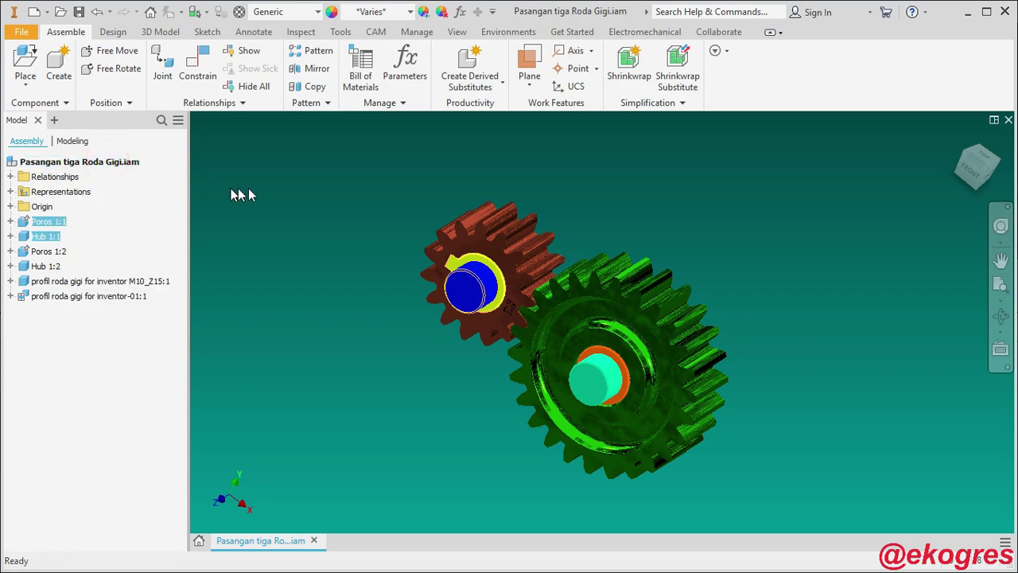
{"action": "right_click", "coordinate": [239, 195]}
{"action": "left_click", "coordinate": [253, 227]}
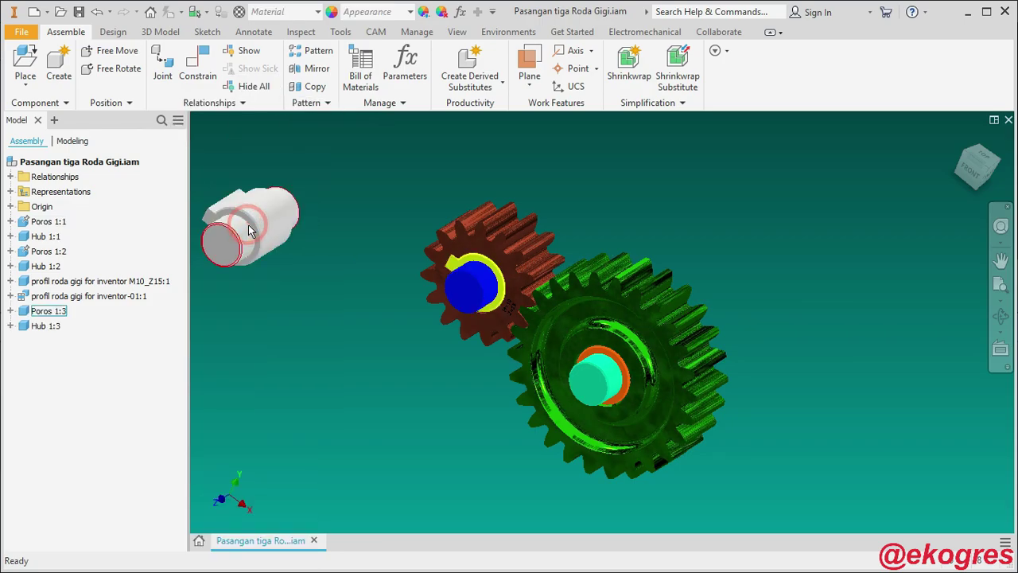
{"action": "left_click_drag", "start_coordinate": [249, 230], "coordinate": [856, 270]}
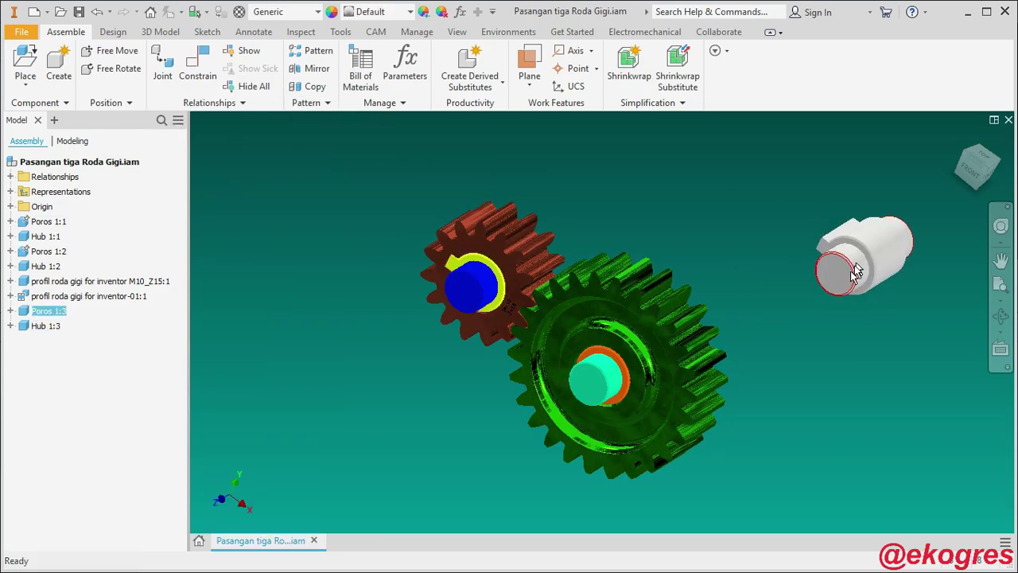
{"action": "left_click", "coordinate": [839, 323]}
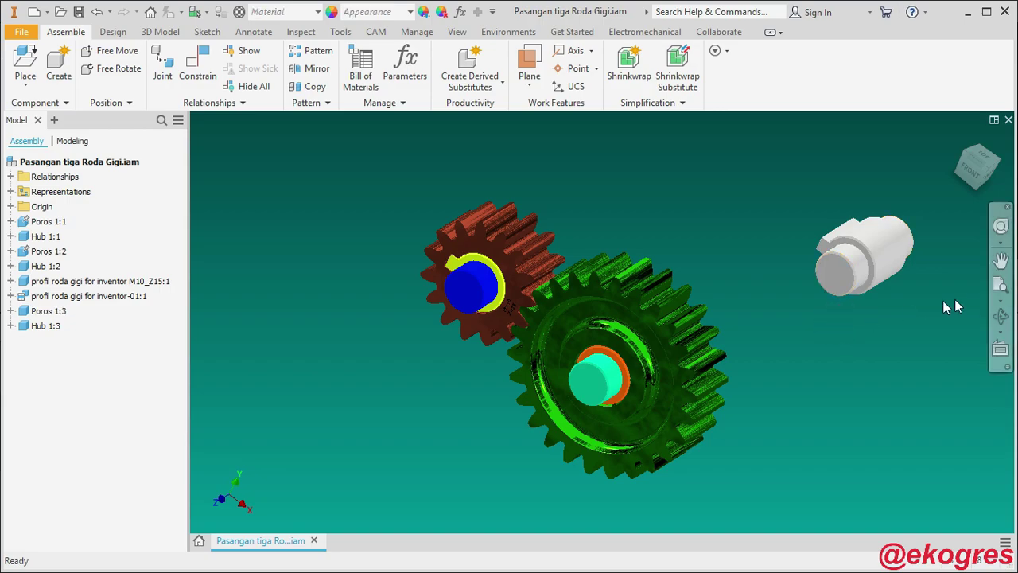
Check the new shaft from the ViewCube Front view, then return to Home.
{"action": "left_click", "coordinate": [970, 172]}
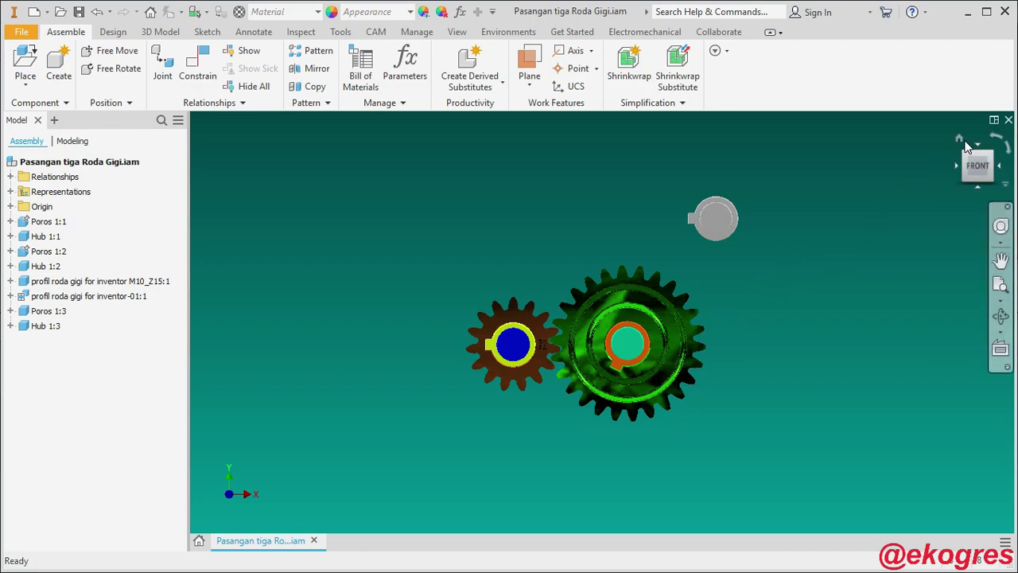
{"action": "left_click", "coordinate": [959, 141]}
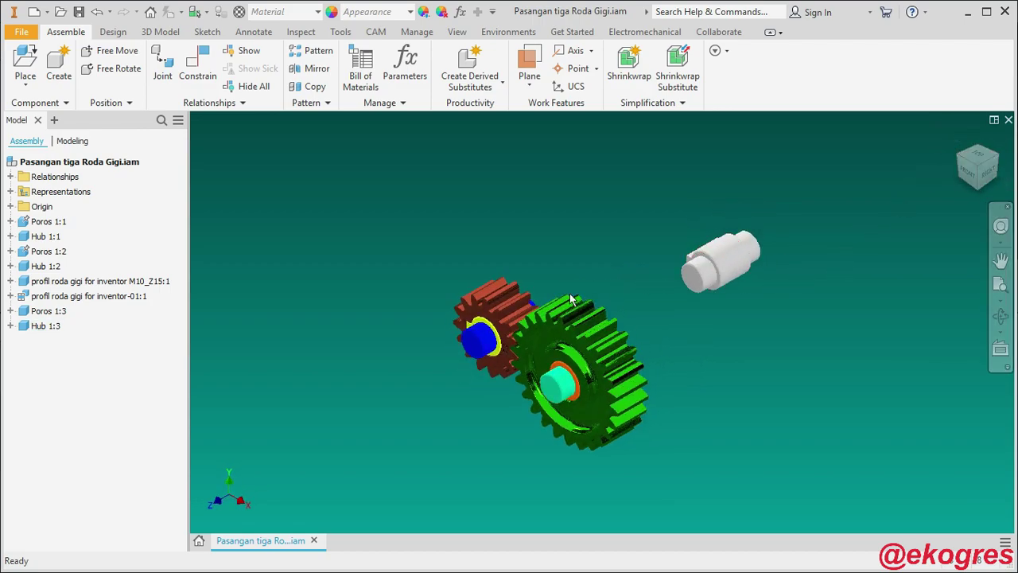
{"action": "scroll", "coordinate": [555, 430], "scroll_direction": "up", "scroll_amount": 3}
{"action": "scroll", "coordinate": [556, 430], "scroll_direction": "down", "scroll_amount": 2}
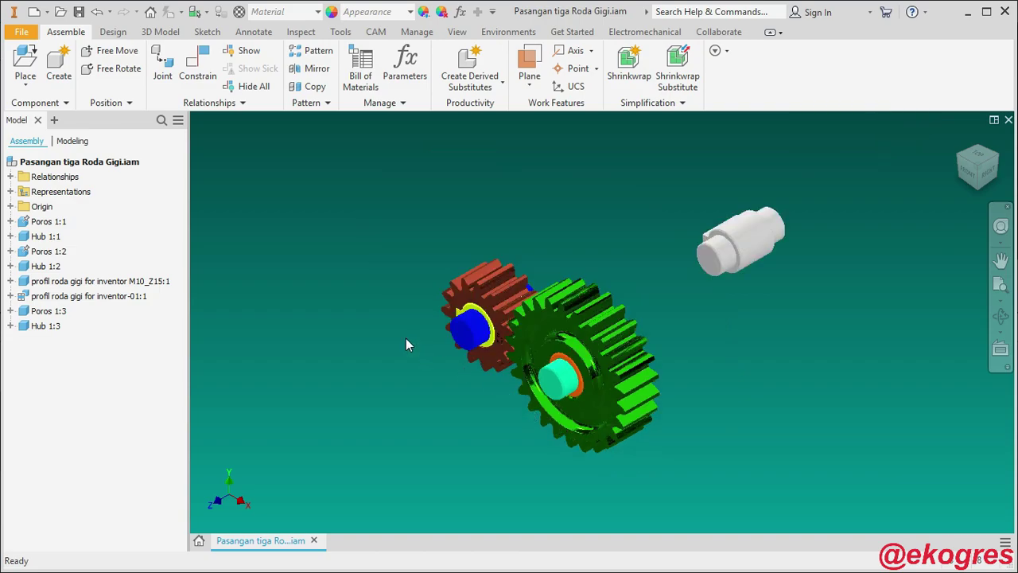
Show the origin geometry and start an Angle to Plane around Edge work plane on XY, then cancel.
{"action": "left_click", "coordinate": [11, 206]}
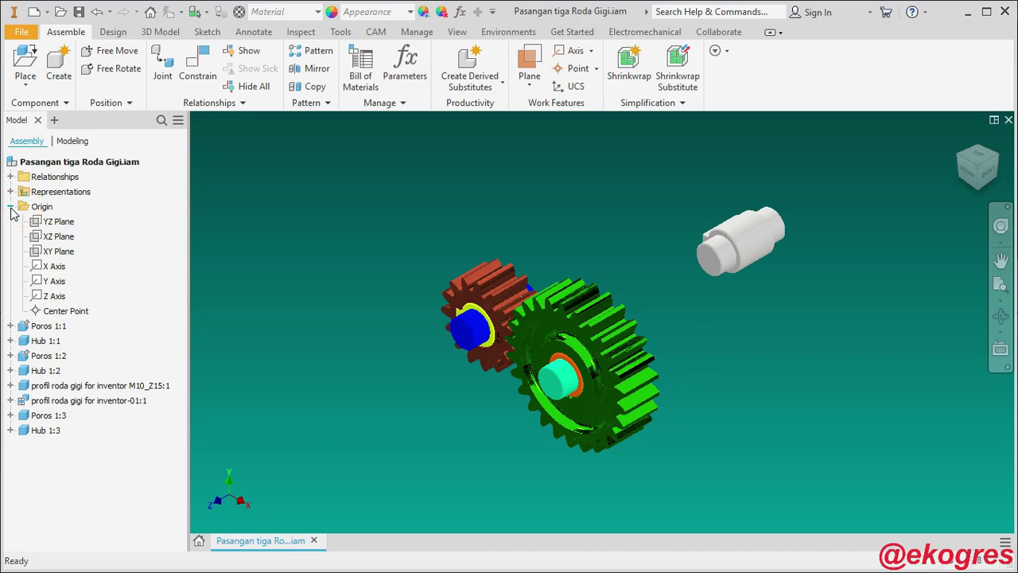
{"action": "left_click", "coordinate": [530, 84]}
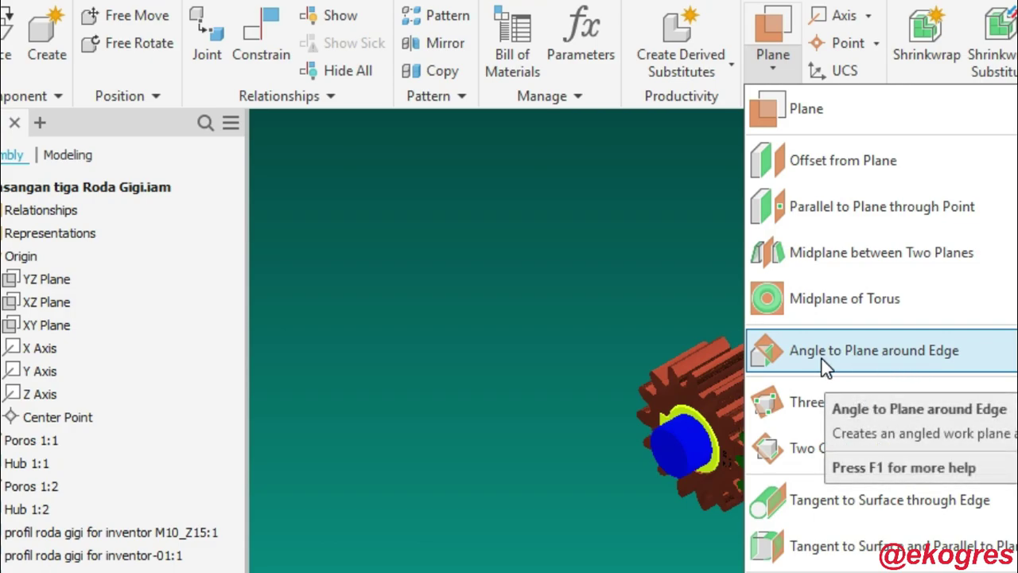
{"action": "left_click", "coordinate": [871, 355]}
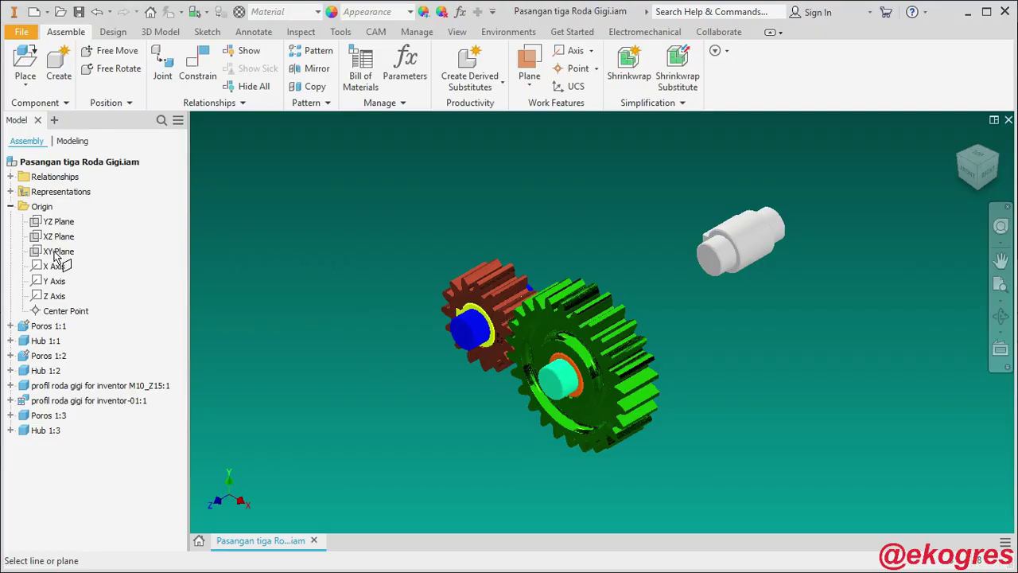
{"action": "left_click", "coordinate": [55, 253]}
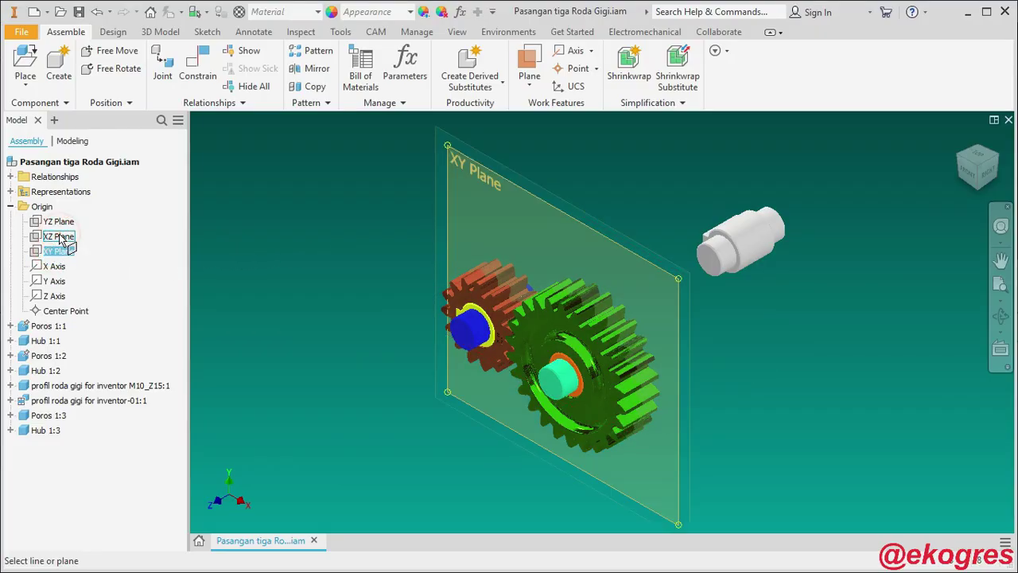
{"action": "left_click", "coordinate": [70, 251]}
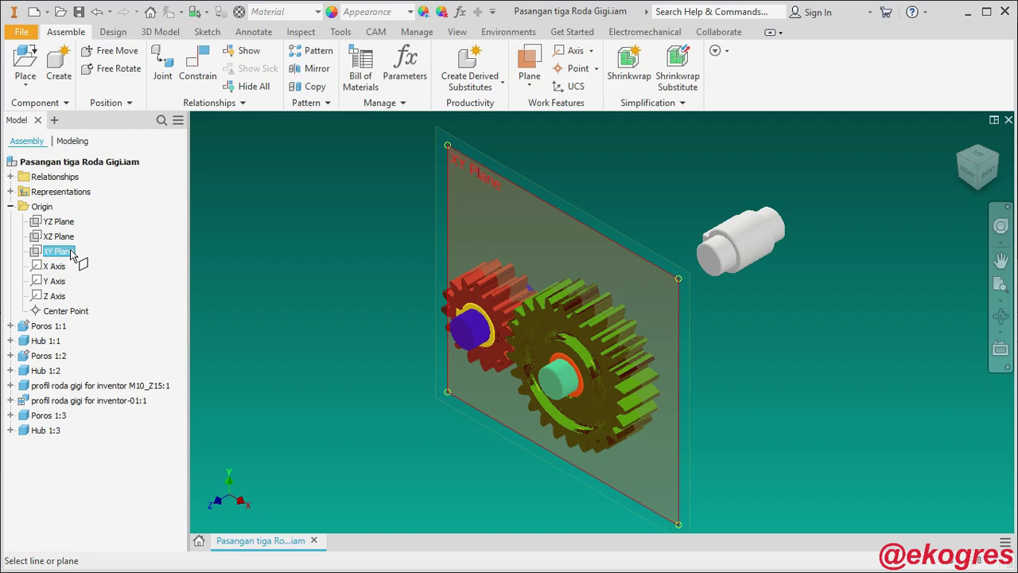
{"action": "key", "text": "Escape"}
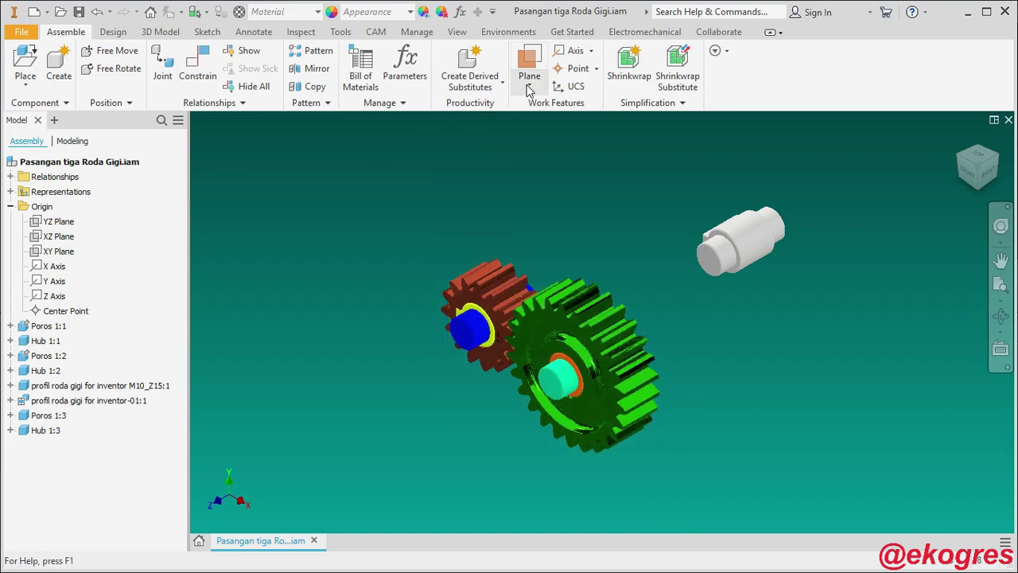
Restart the angled work plane on the XZ Plane and expand Poros 1:2's Origin folder.
{"action": "left_click", "coordinate": [529, 88]}
{"action": "left_click", "coordinate": [548, 199]}
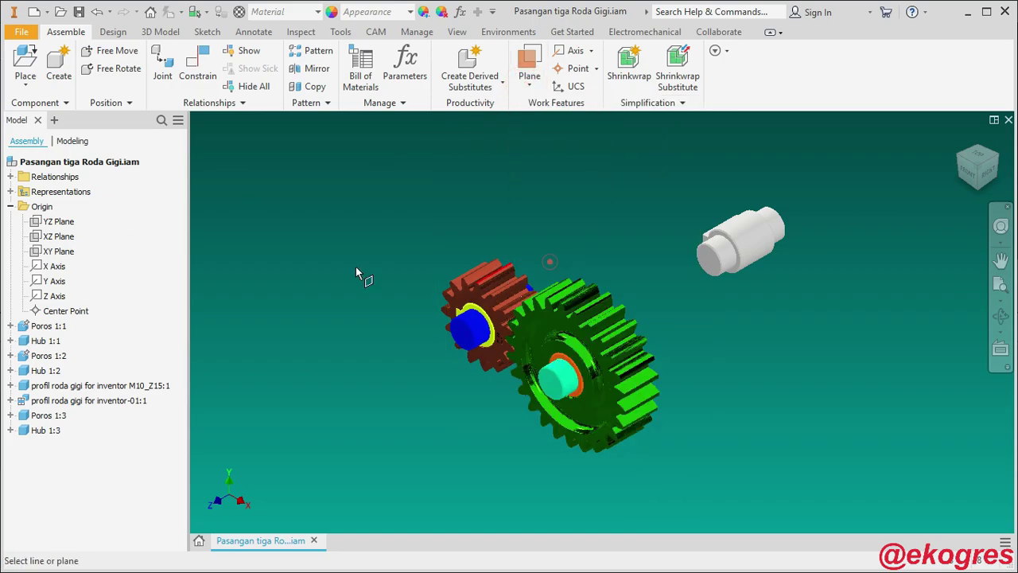
{"action": "left_click", "coordinate": [48, 252]}
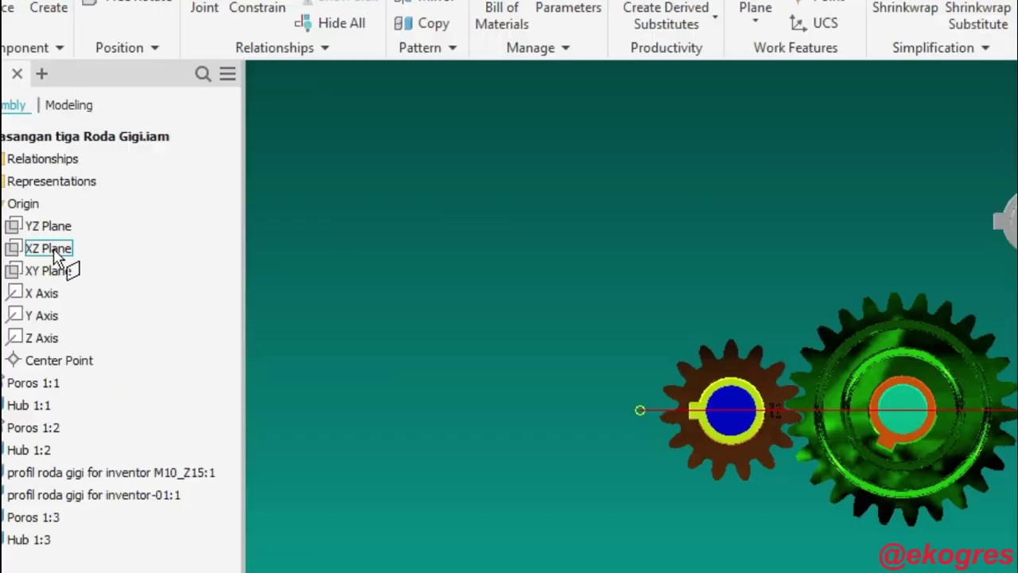
{"action": "left_click", "coordinate": [56, 254]}
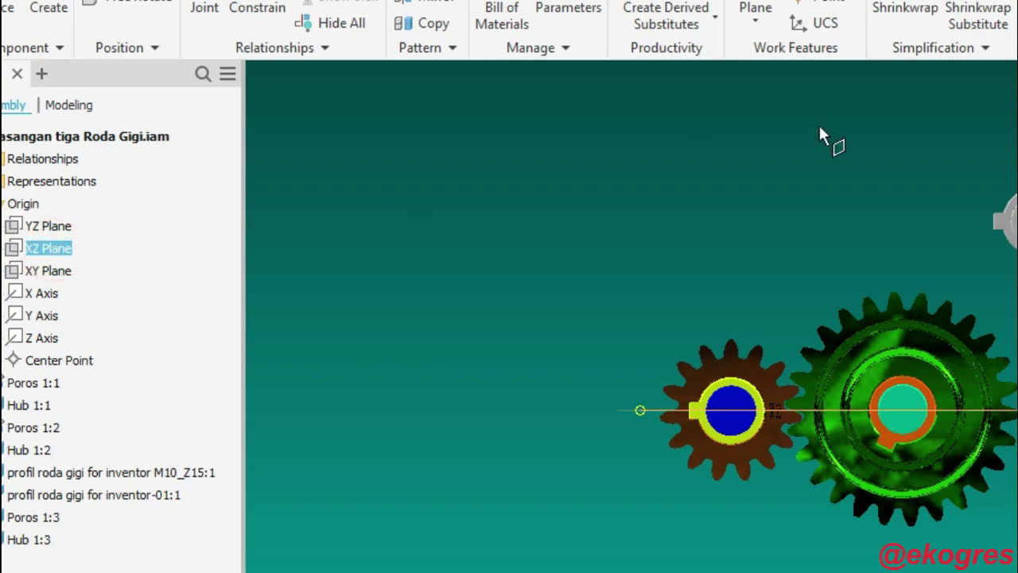
{"action": "key", "text": "F6"}
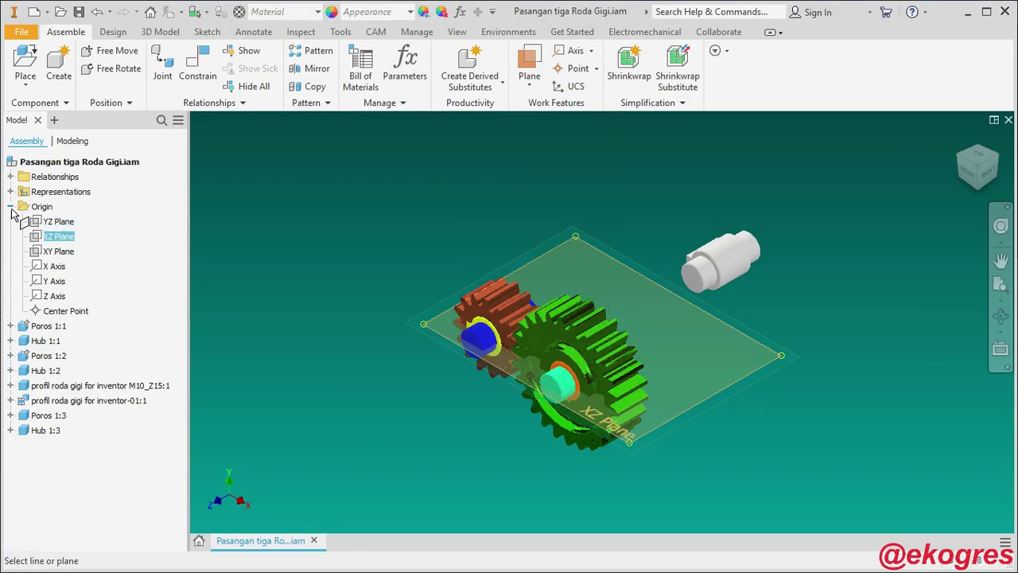
{"action": "left_click", "coordinate": [11, 209]}
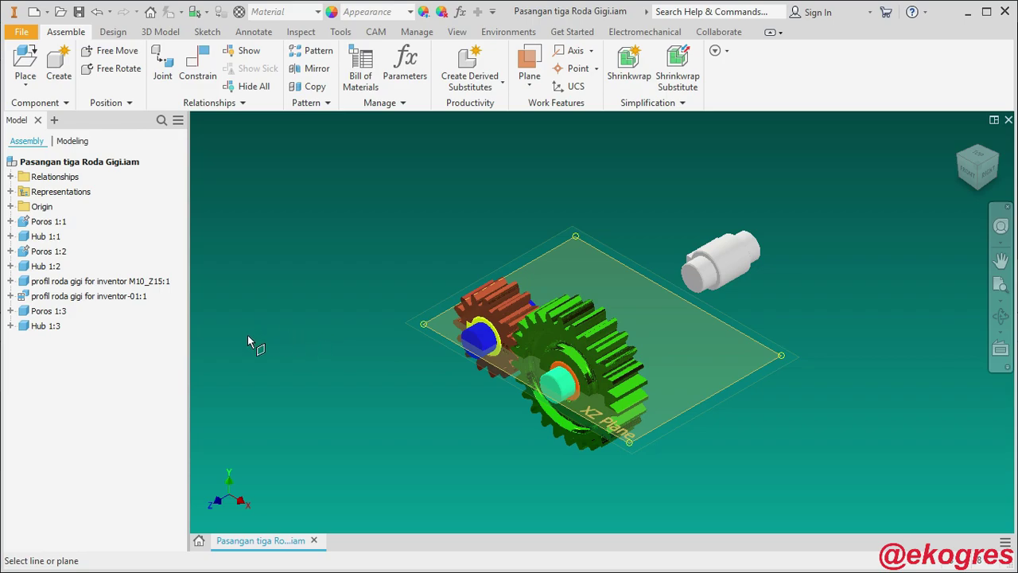
{"action": "left_click", "coordinate": [10, 251]}
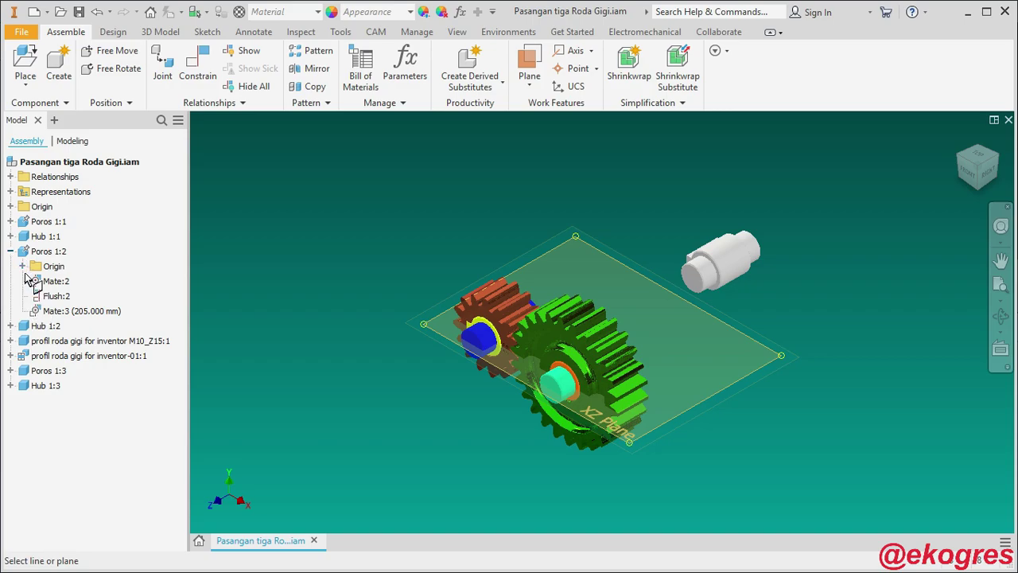
{"action": "left_click", "coordinate": [22, 268]}
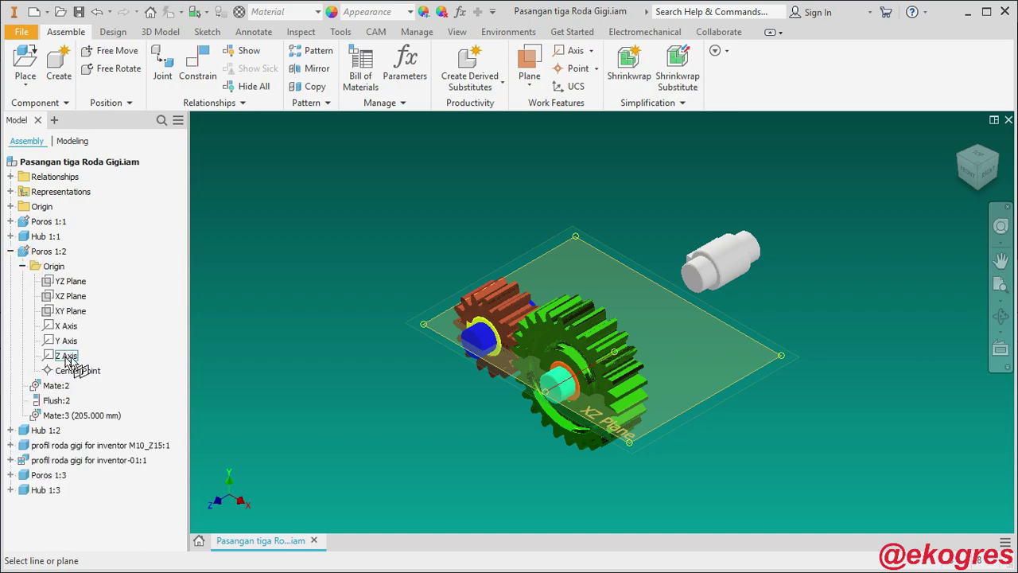
Pick Poros 1:2's Z axis and create Work Plane2 at 45 degrees from the front view.
{"action": "left_click", "coordinate": [72, 355]}
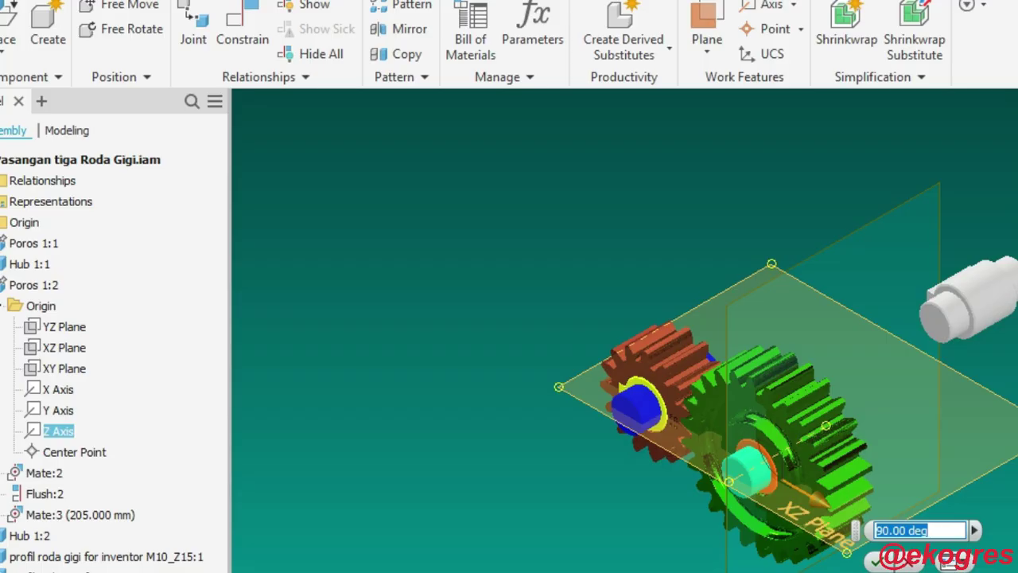
{"action": "left_click", "coordinate": [966, 169]}
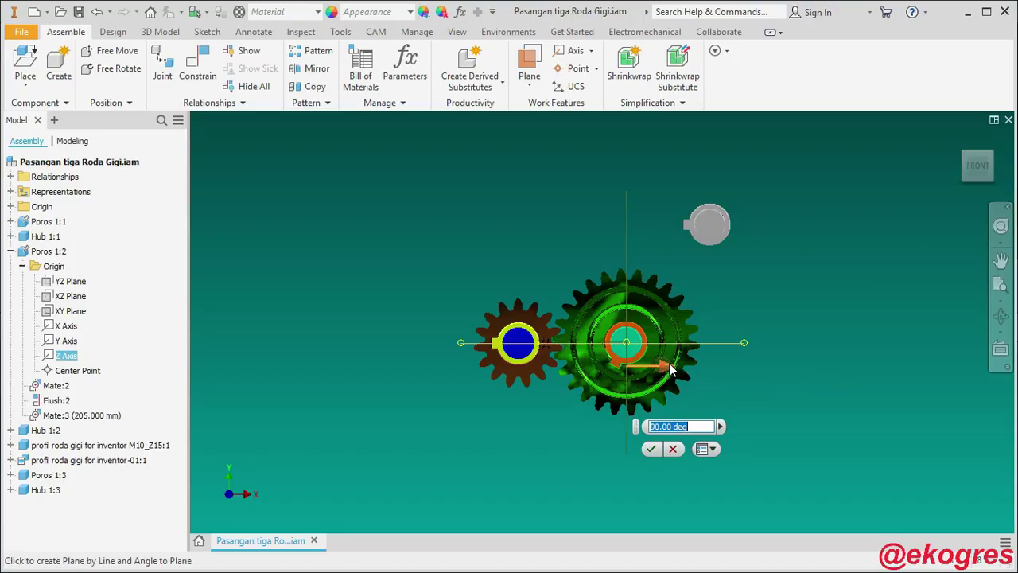
{"action": "left_click_drag", "start_coordinate": [670, 370], "coordinate": [644, 383]}
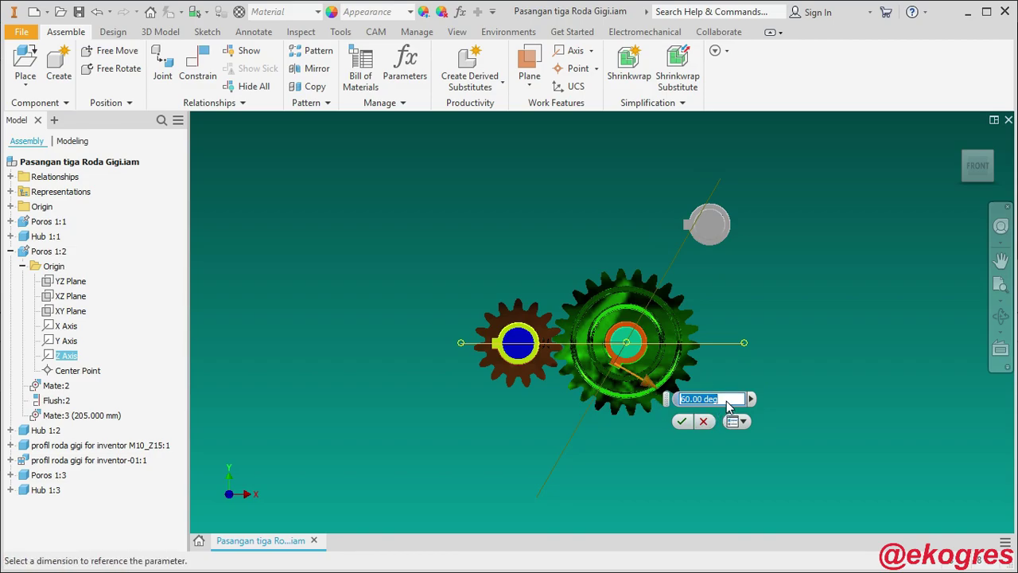
{"action": "type", "text": "45"}
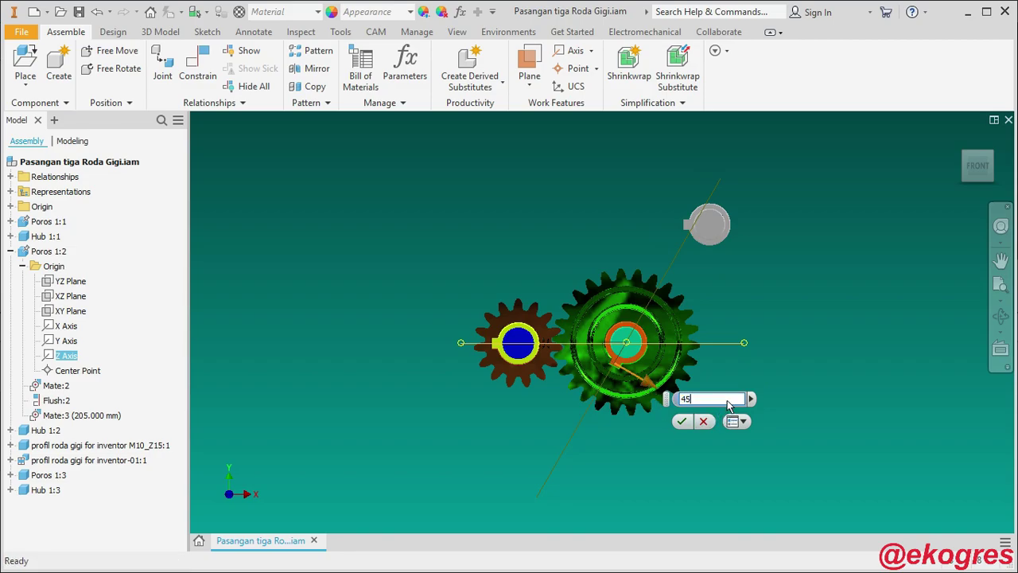
{"action": "key", "text": "Return"}
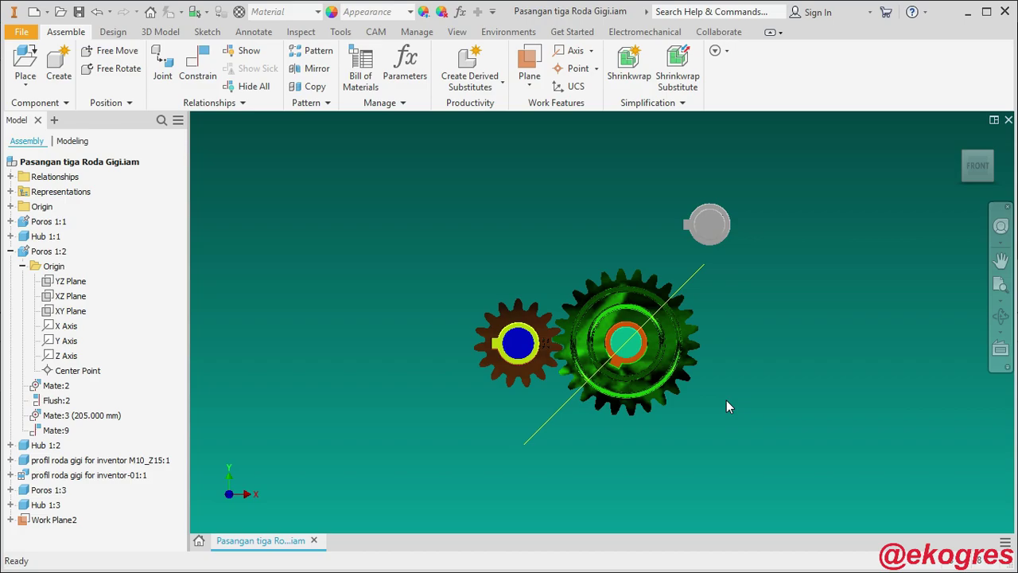
Collapse Poros 1:2 and expand Poros 1:3 to show Mate:8, Flush:5 and Angle:2.
{"action": "left_click", "coordinate": [961, 145]}
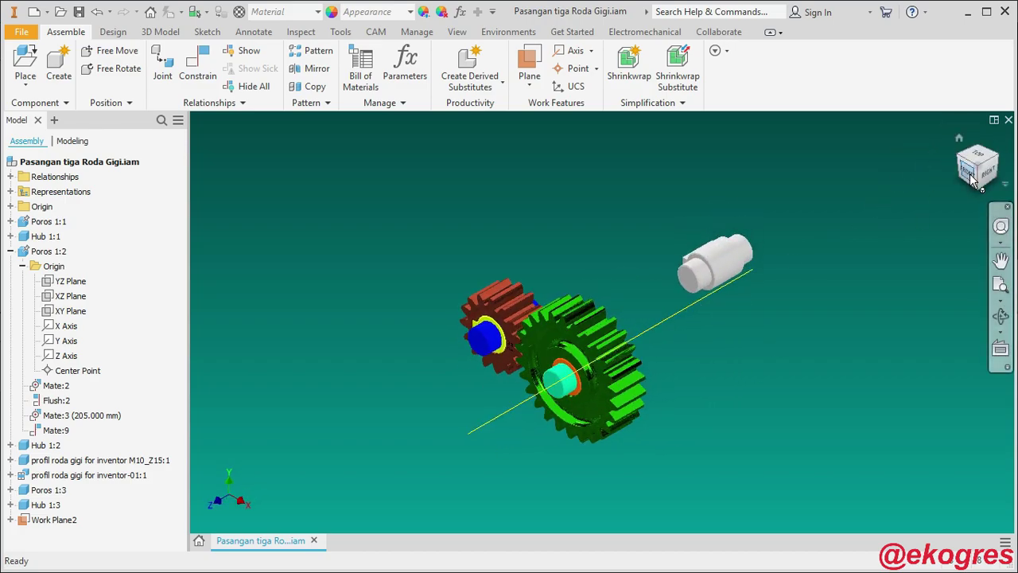
{"action": "left_click", "coordinate": [972, 171]}
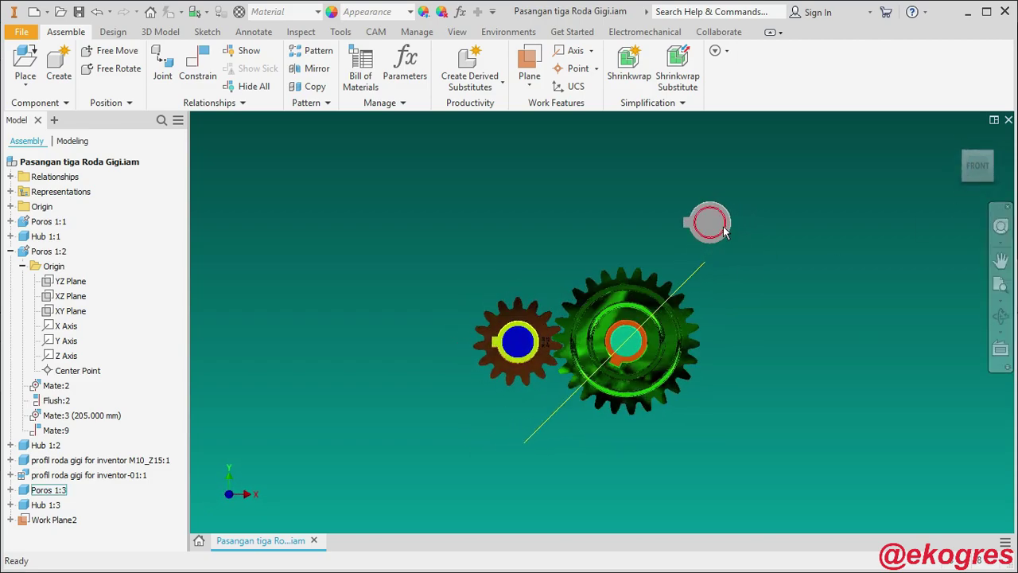
{"action": "left_click", "coordinate": [10, 251]}
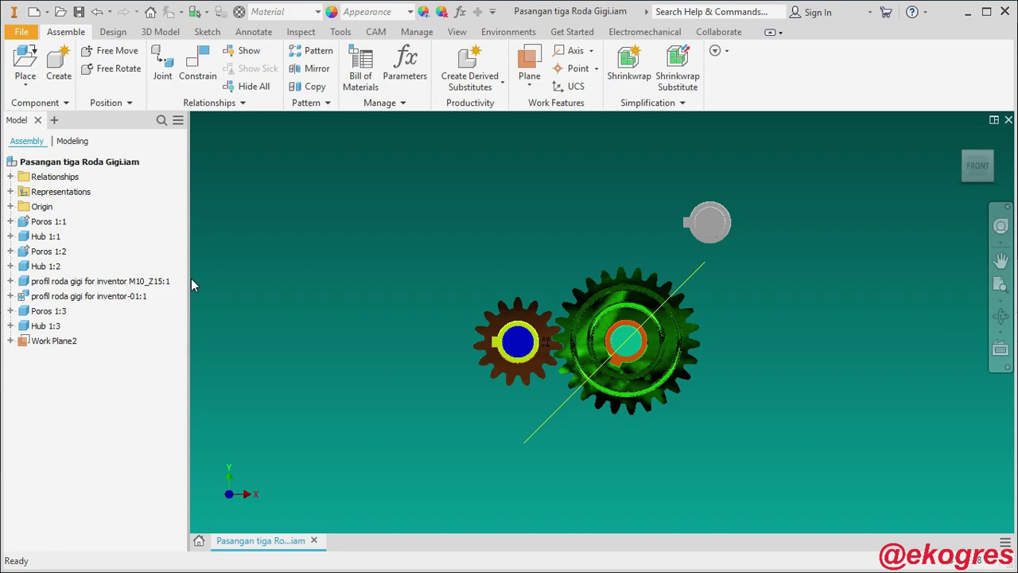
{"action": "left_click", "coordinate": [9, 311]}
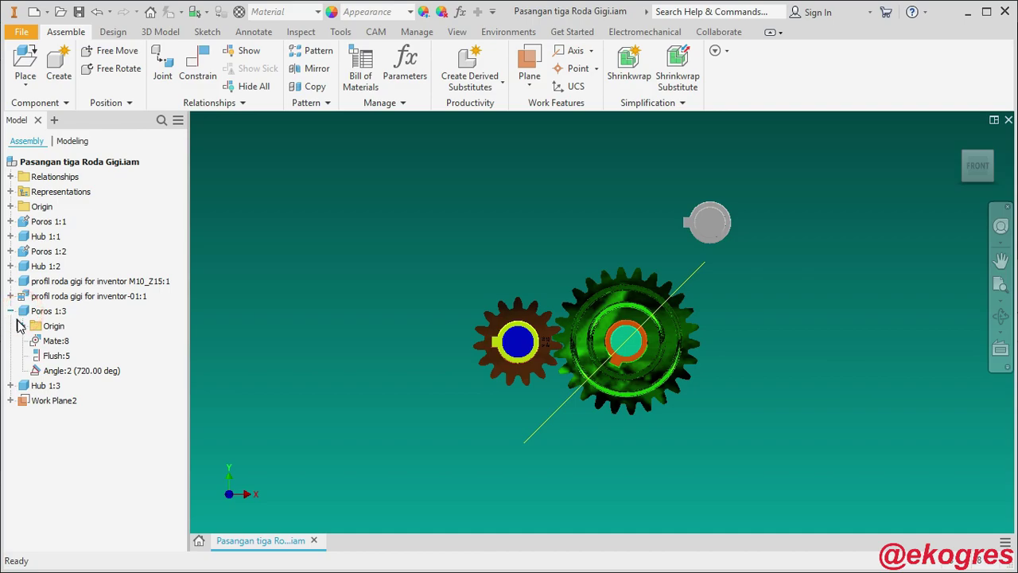
Mate the YZ Plane of Poros 1:3 to Work Plane2.
{"action": "left_click", "coordinate": [22, 325]}
{"action": "left_click", "coordinate": [193, 68]}
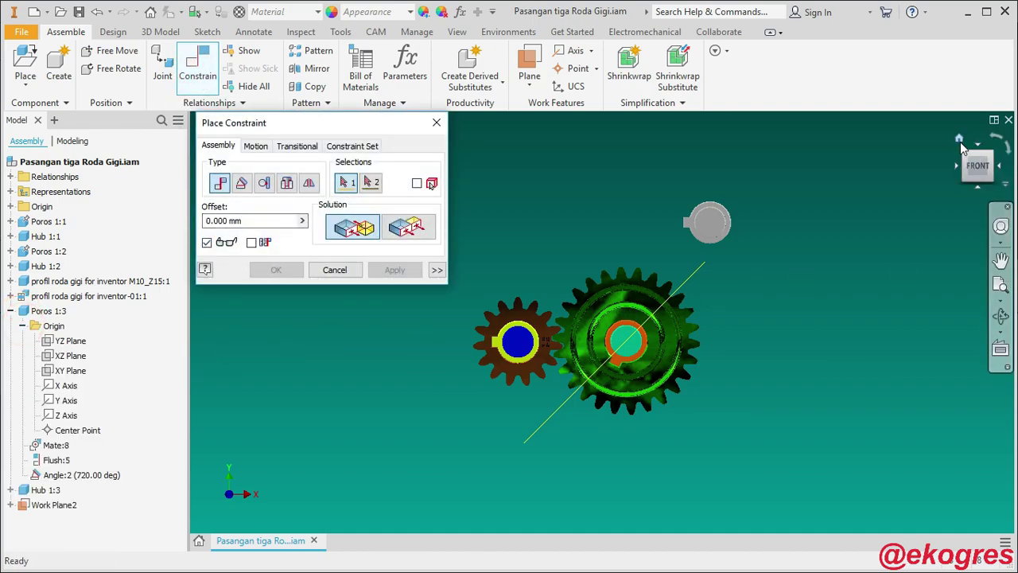
{"action": "left_click", "coordinate": [959, 142]}
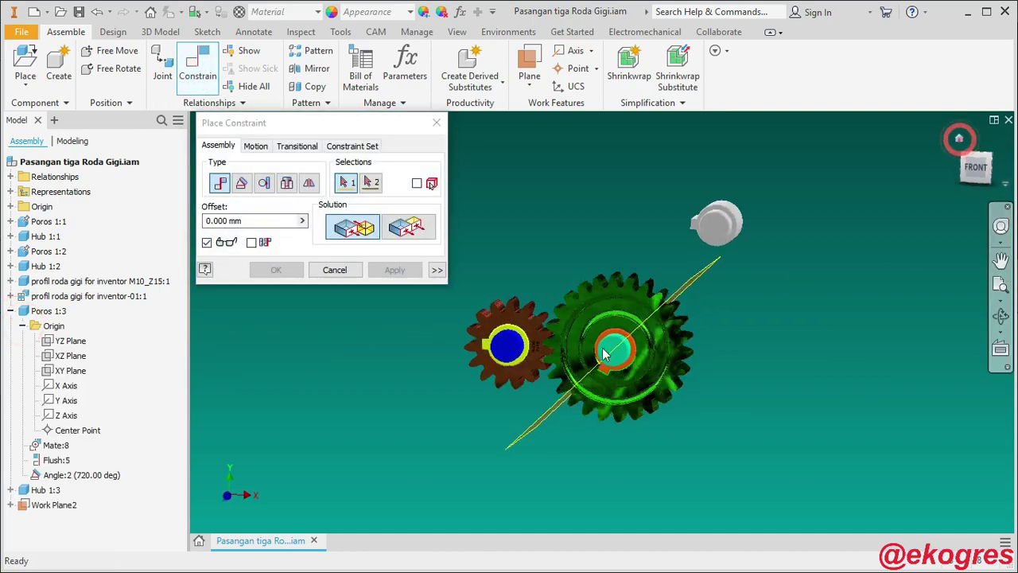
{"action": "left_click", "coordinate": [73, 340]}
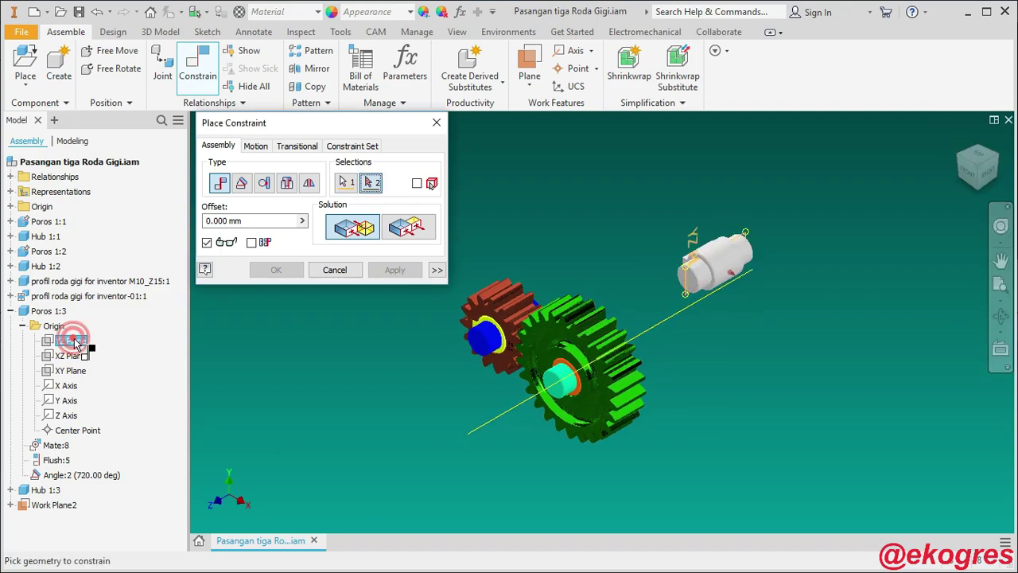
{"action": "left_click", "coordinate": [490, 428]}
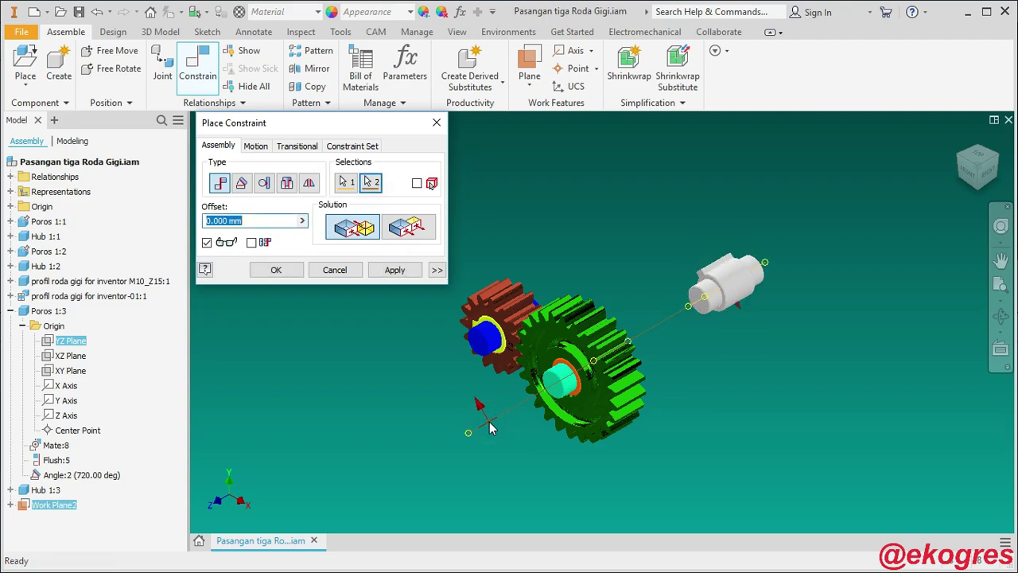
{"action": "left_click", "coordinate": [277, 270]}
In the front view, drag the third shaft to a new position along Work Plane2.
{"action": "left_click", "coordinate": [968, 178]}
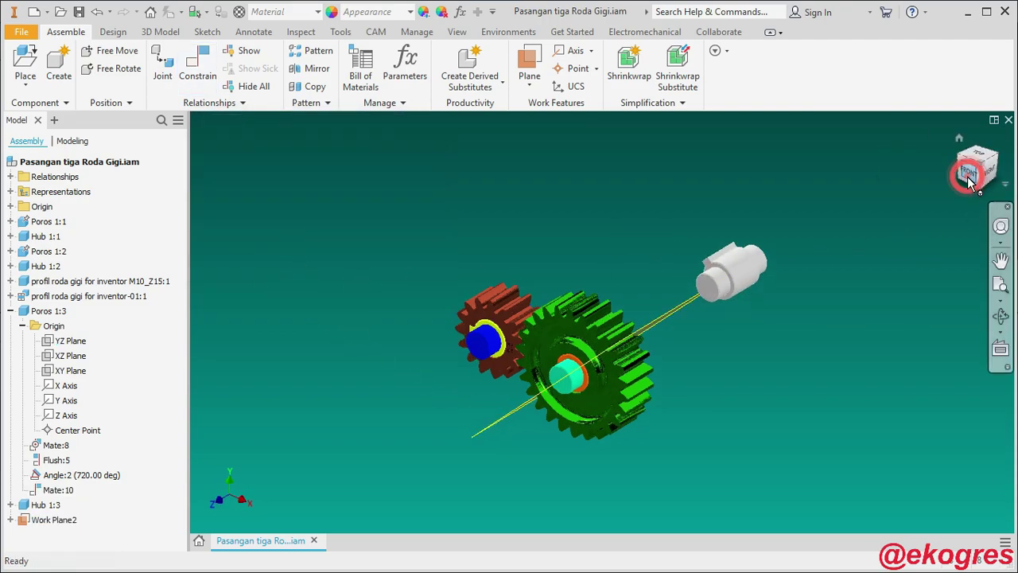
{"action": "mouse_move", "coordinate": [715, 258]}
{"action": "left_mouse_down"}
{"action": "mouse_move", "coordinate": [742, 240]}
{"action": "mouse_move", "coordinate": [735, 246]}
{"action": "left_mouse_up"}
{"action": "left_click", "coordinate": [778, 287]}
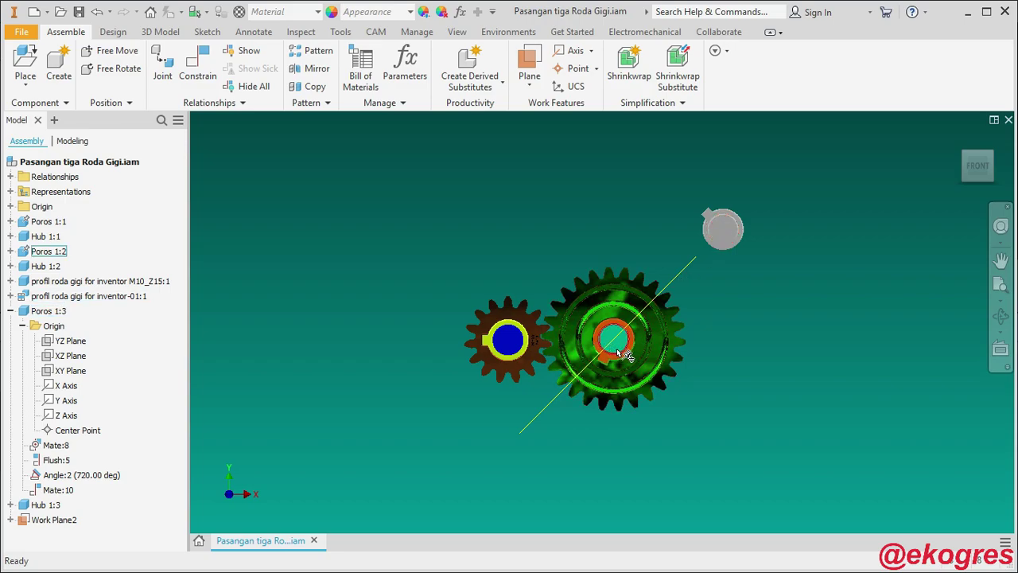
Start a Mate constraint between the third shaft's axis and the gear hub's axis.
{"action": "left_click", "coordinate": [11, 311]}
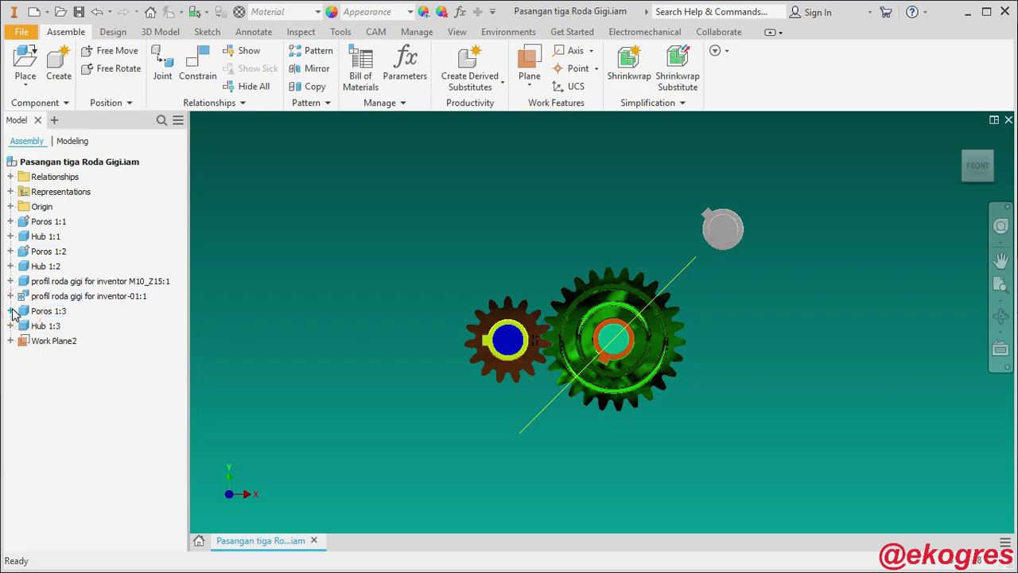
{"action": "left_click", "coordinate": [197, 67]}
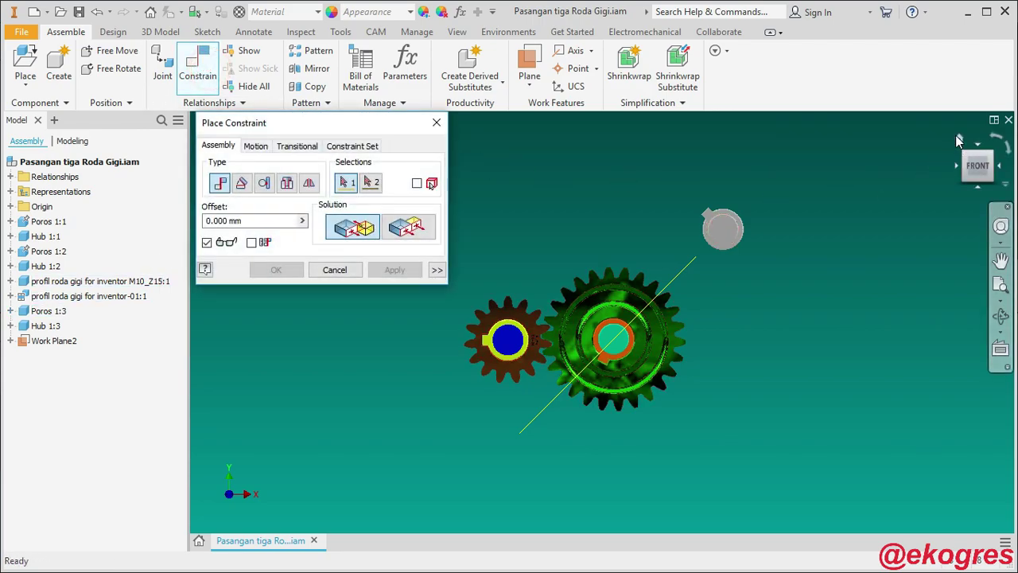
{"action": "middle_click_drag", "start_coordinate": [829, 179], "coordinate": [727, 364], "text": "shift"}
{"action": "scroll", "coordinate": [672, 279], "scroll_direction": "up", "scroll_amount": 3}
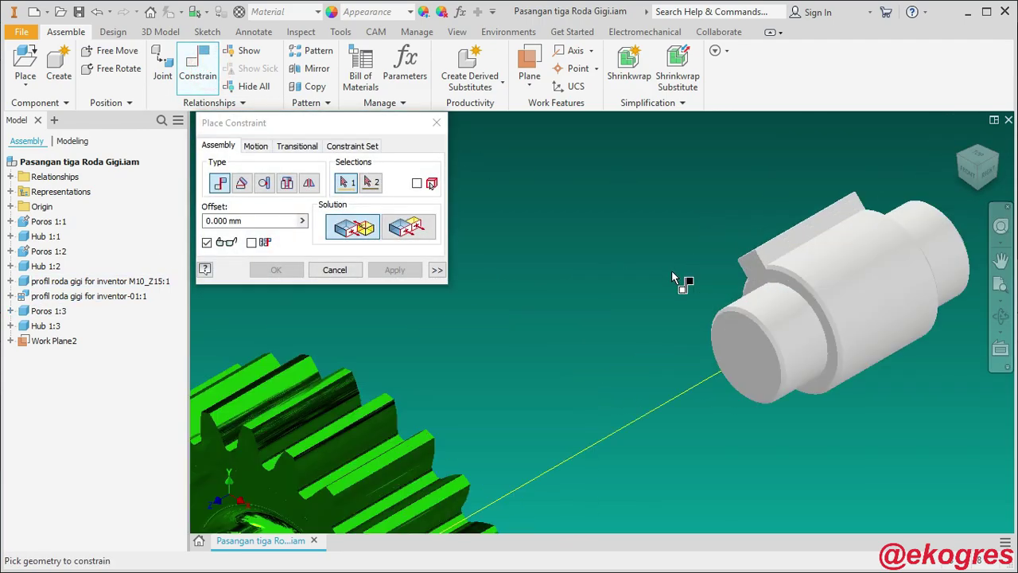
{"action": "left_click", "coordinate": [805, 343]}
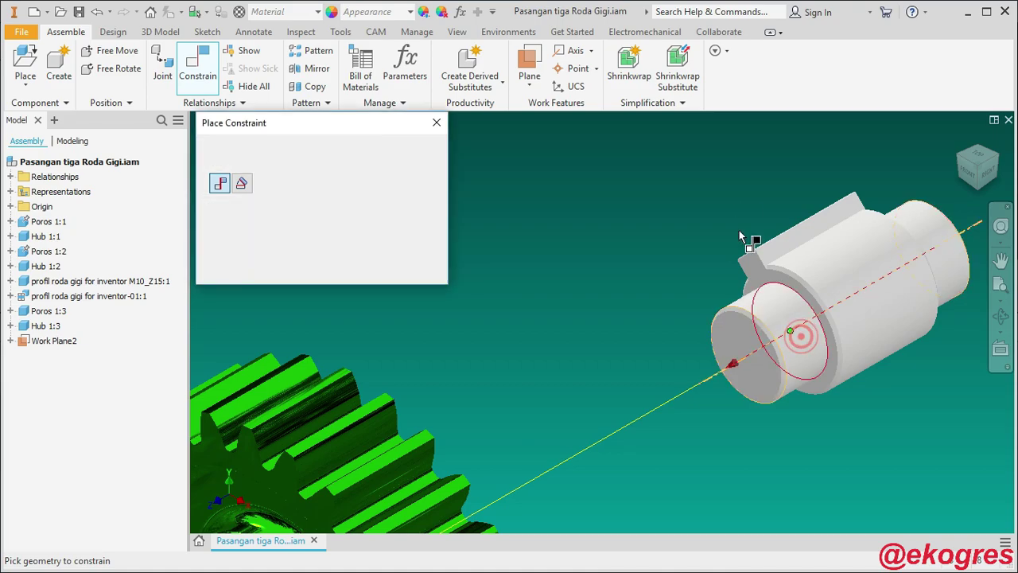
{"action": "scroll", "coordinate": [735, 184], "scroll_direction": "down", "scroll_amount": 3}
{"action": "scroll", "coordinate": [659, 357], "scroll_direction": "up", "scroll_amount": 2}
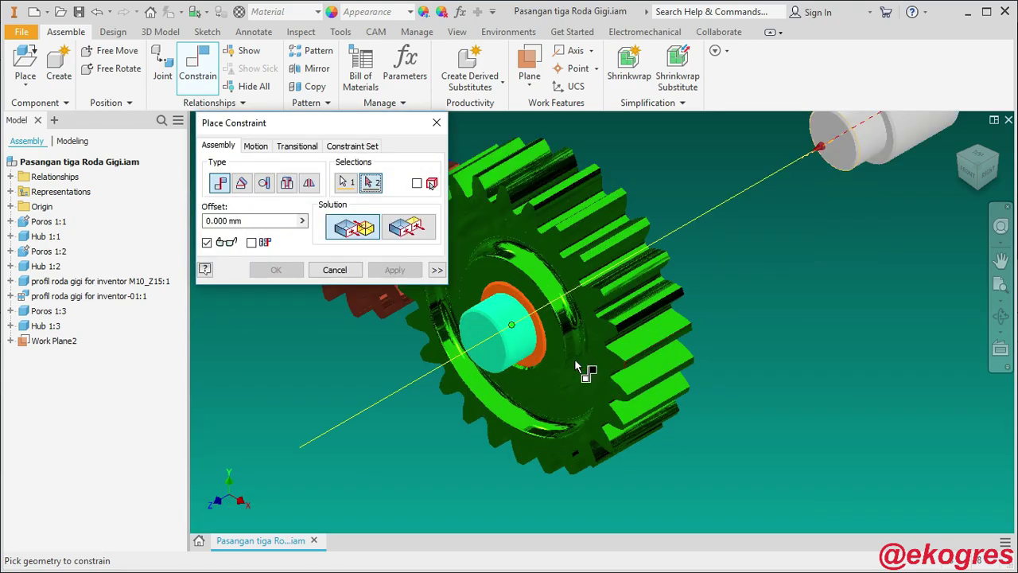
{"action": "left_click", "coordinate": [517, 343]}
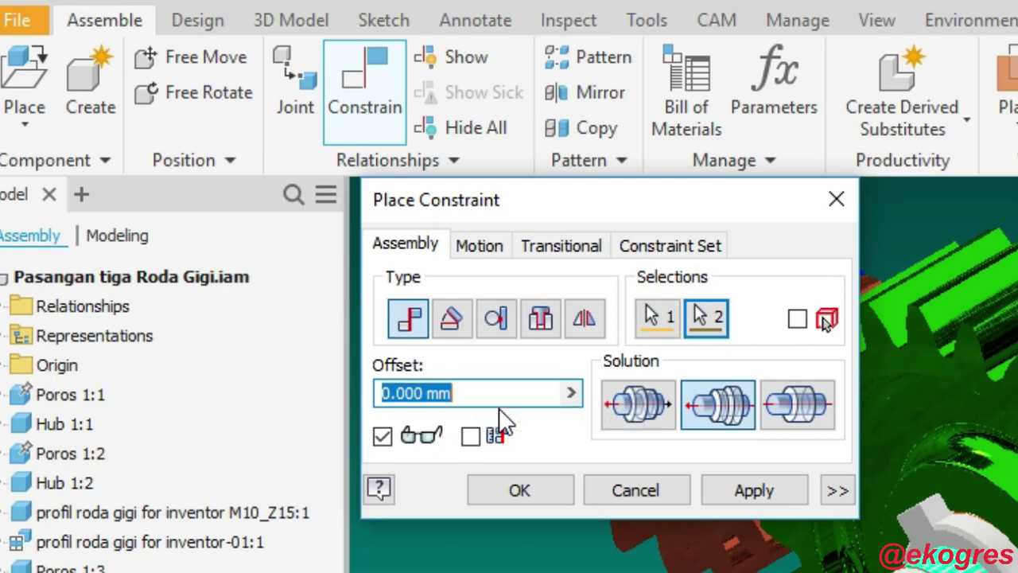
Apply a (300+260)/2 mm offset to the axis mate, then return to the Home view.
{"action": "type", "text": "300"}
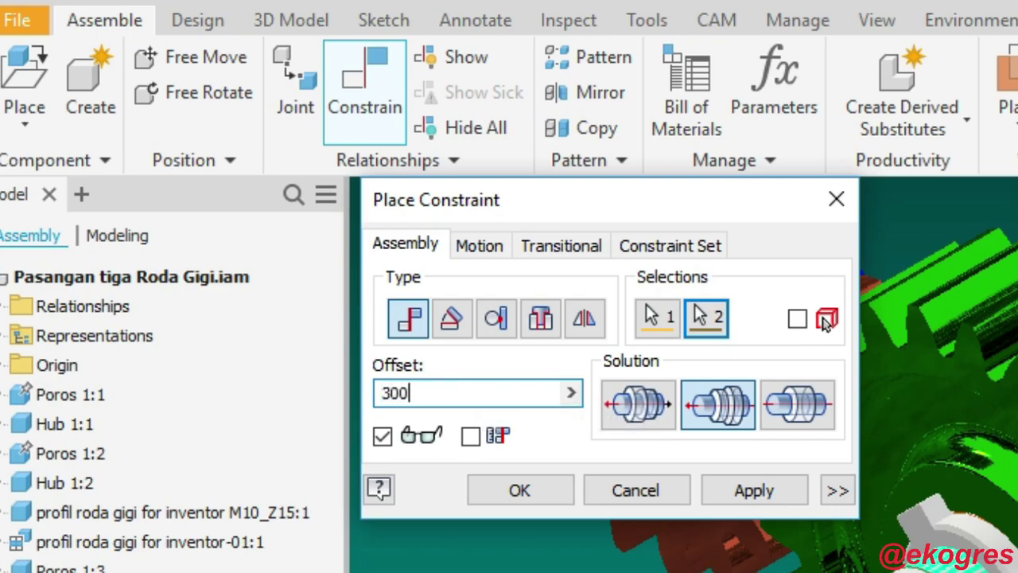
{"action": "type", "text": "+"}
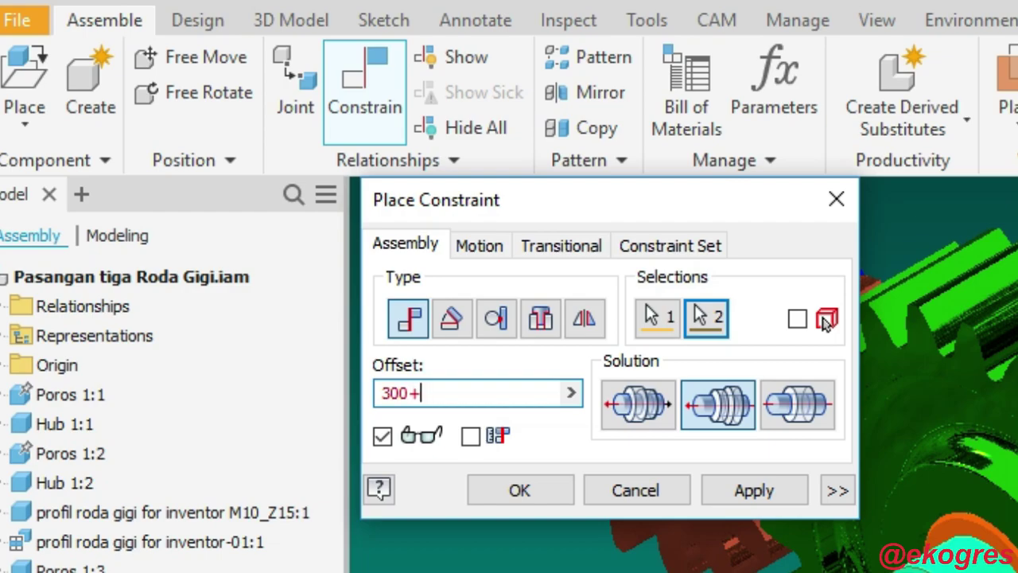
{"action": "type", "text": "26"}
{"action": "type", "text": "0"}
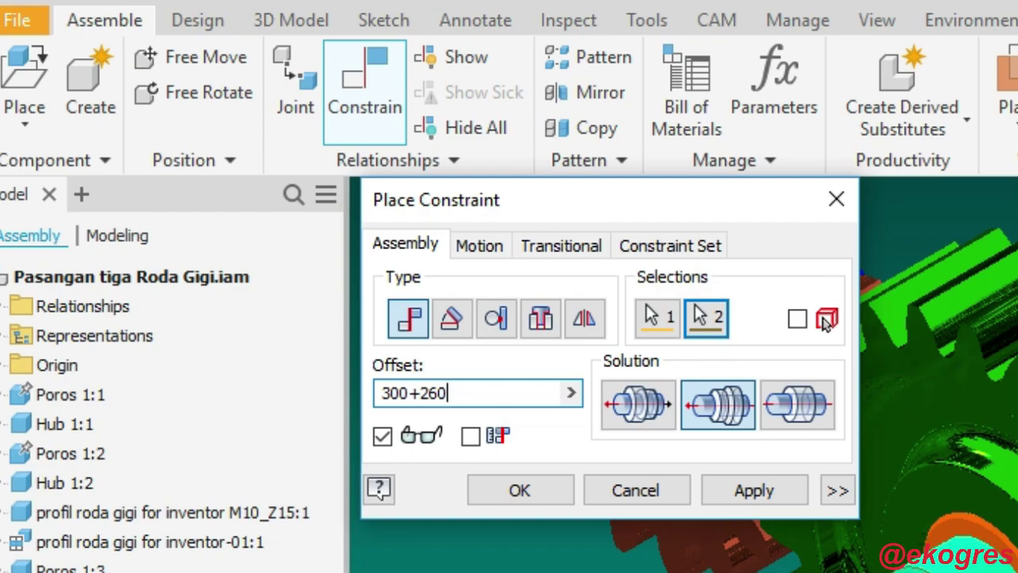
{"action": "left_click", "coordinate": [482, 391]}
{"action": "type", "text": ")"}
{"action": "key", "text": "Left"}
{"action": "key", "text": "Left"}
{"action": "key", "text": "Left"}
{"action": "key", "text": "Left"}
{"action": "key", "text": "Left"}
{"action": "key", "text": "Left"}
{"action": "key", "text": "Left"}
{"action": "type", "text": "("}
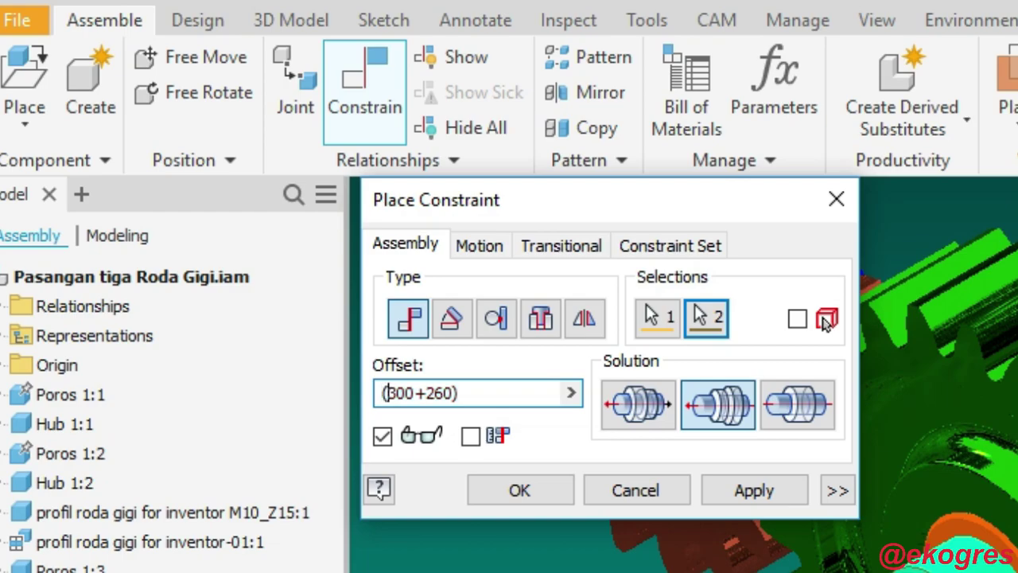
{"action": "key", "text": "Right"}
{"action": "key", "text": "Right"}
{"action": "key", "text": "Right"}
{"action": "type", "text": "/2"}
{"action": "key", "text": "Return"}
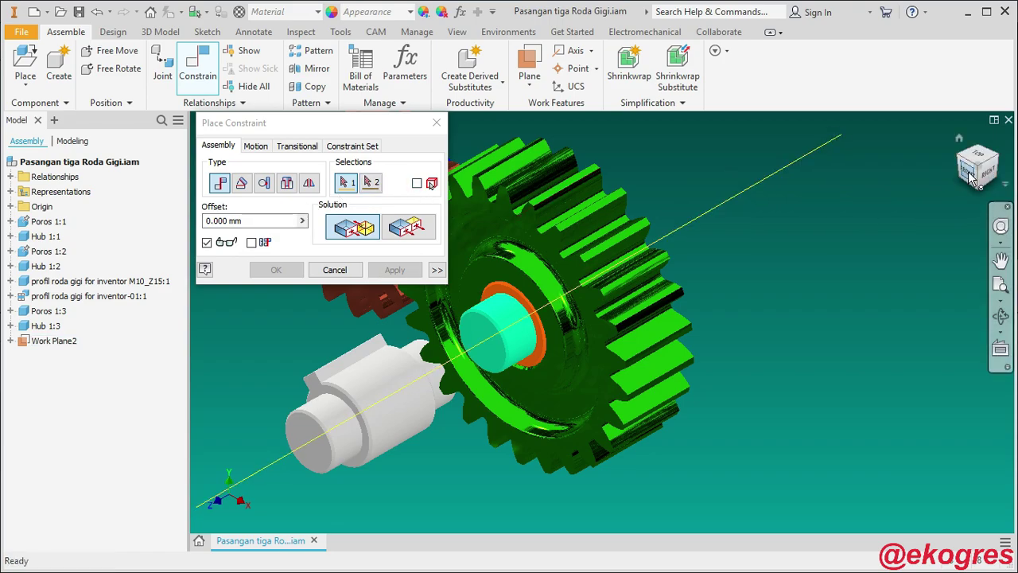
{"action": "left_click", "coordinate": [969, 172]}
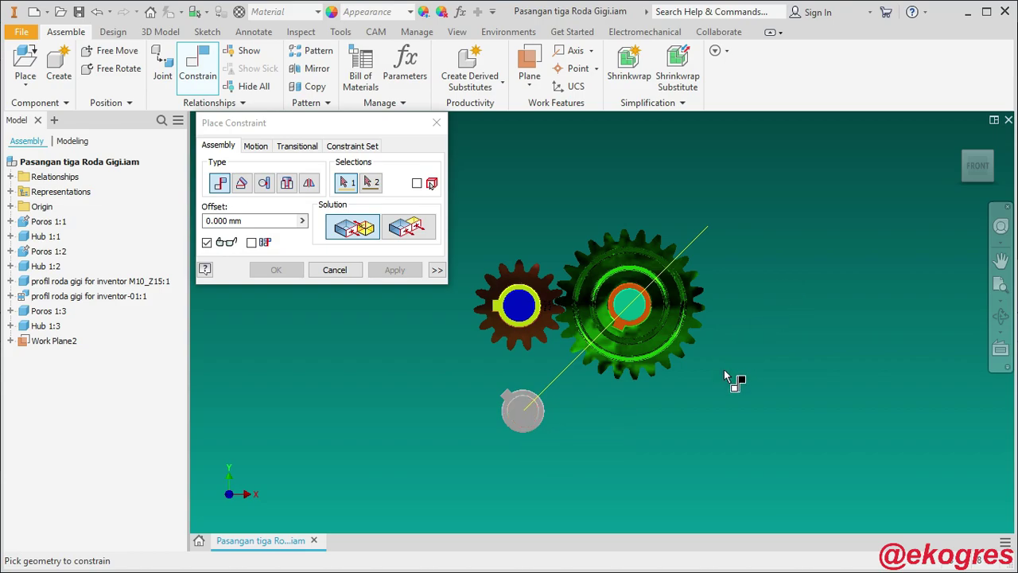
{"action": "key", "text": "Escape"}
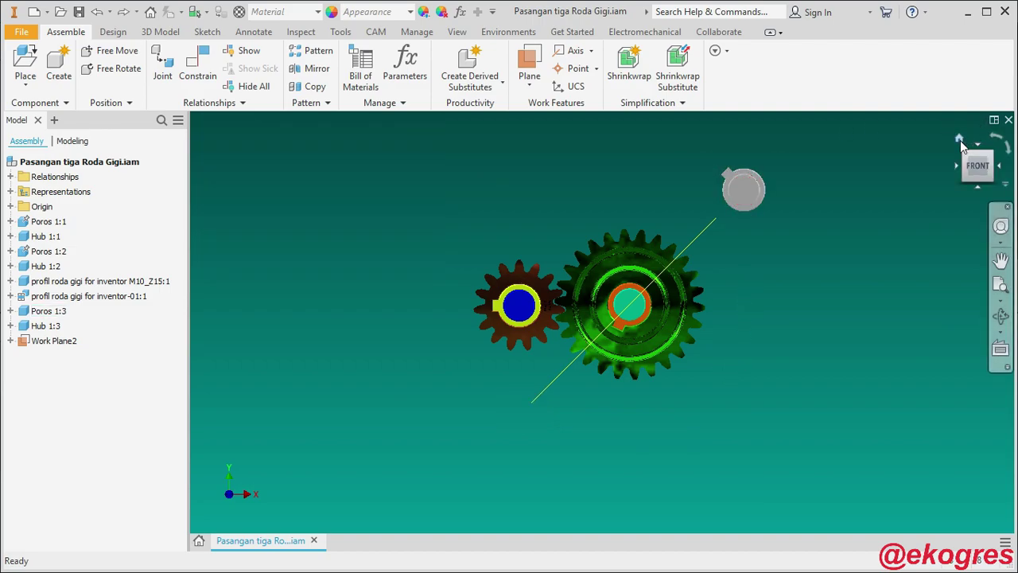
{"action": "left_click", "coordinate": [958, 137]}
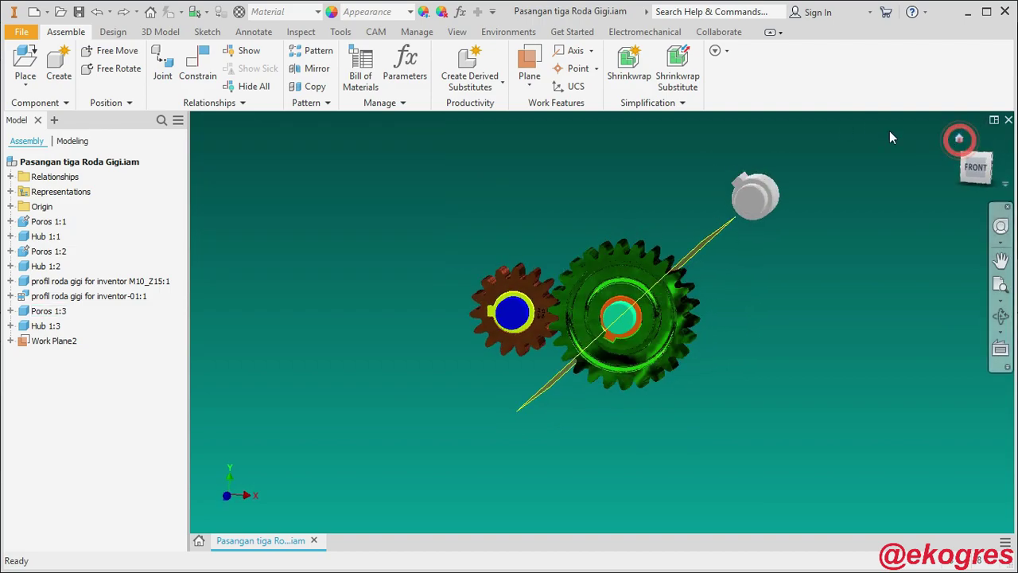
Start a new constraint, picking the hub axis and then the shaft axis.
{"action": "left_click", "coordinate": [197, 70]}
{"action": "scroll", "coordinate": [711, 301], "scroll_direction": "up", "scroll_amount": 5}
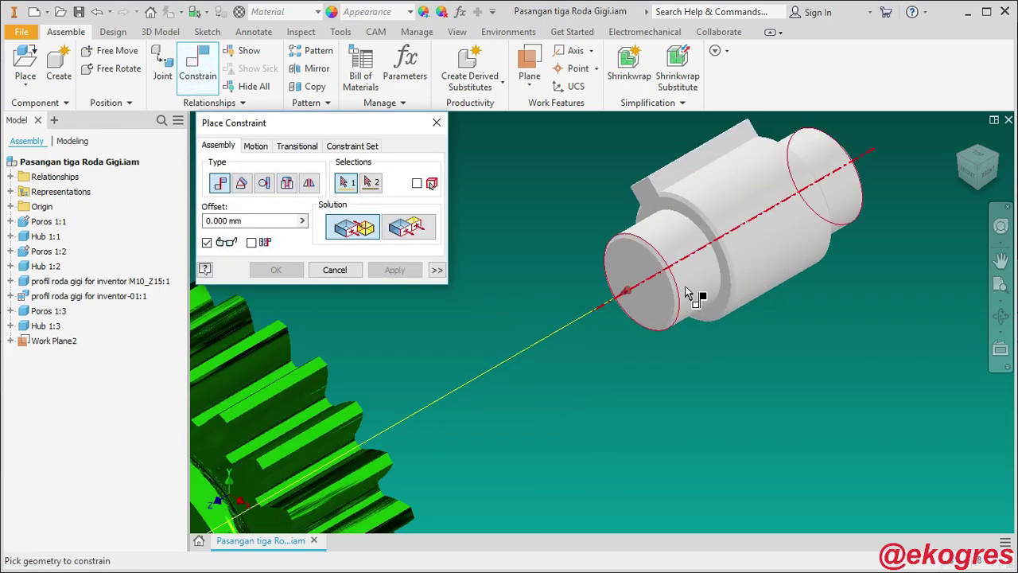
{"action": "scroll", "coordinate": [685, 283], "scroll_direction": "down", "scroll_amount": 5}
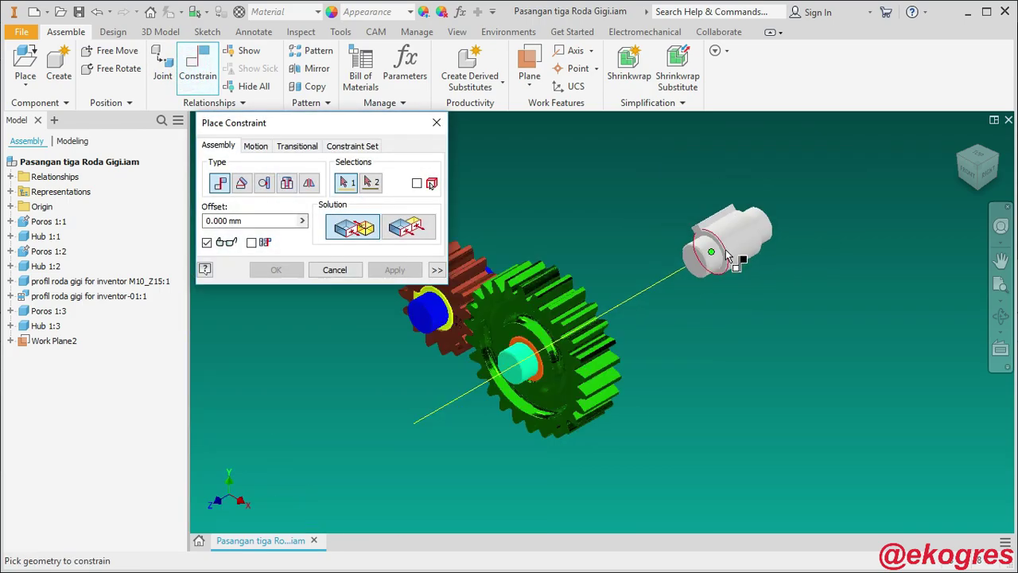
{"action": "scroll", "coordinate": [546, 382], "scroll_direction": "up", "scroll_amount": 3}
{"action": "left_click", "coordinate": [518, 368]}
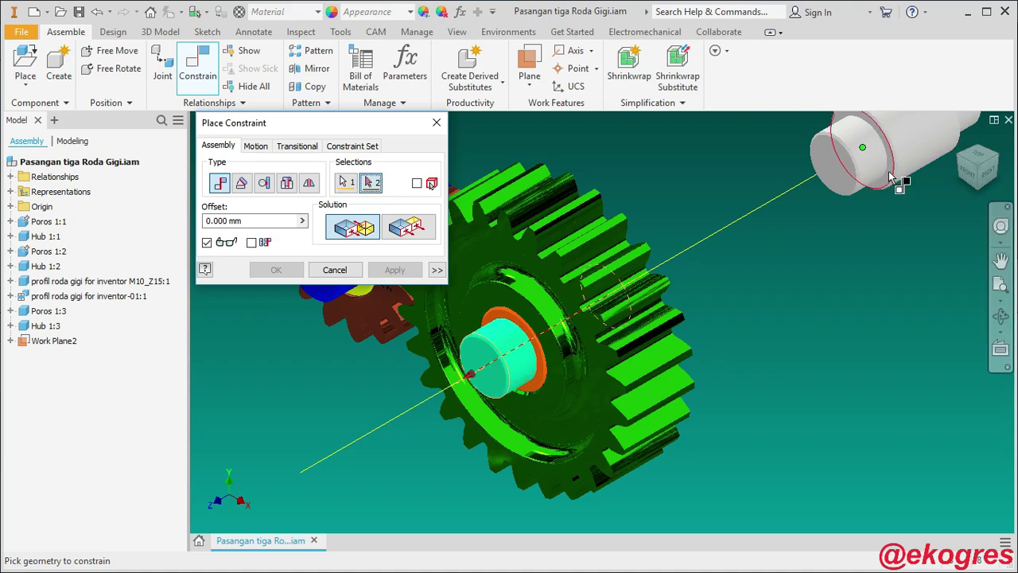
{"action": "left_click", "coordinate": [879, 159]}
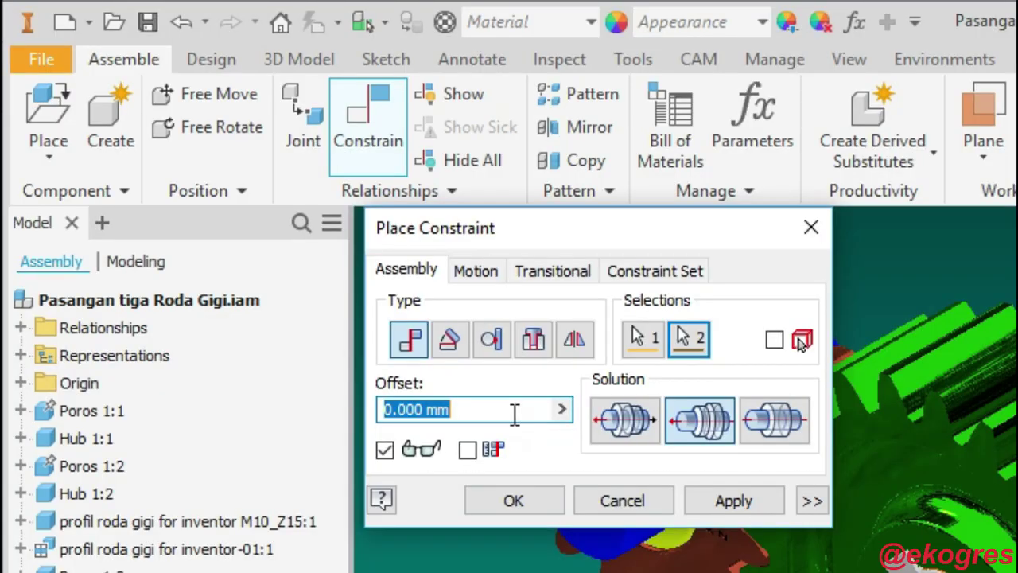
Set the constraint offset to (300+260)/2 mm, apply it, and close the dialog.
{"action": "left_click", "coordinate": [278, 222]}
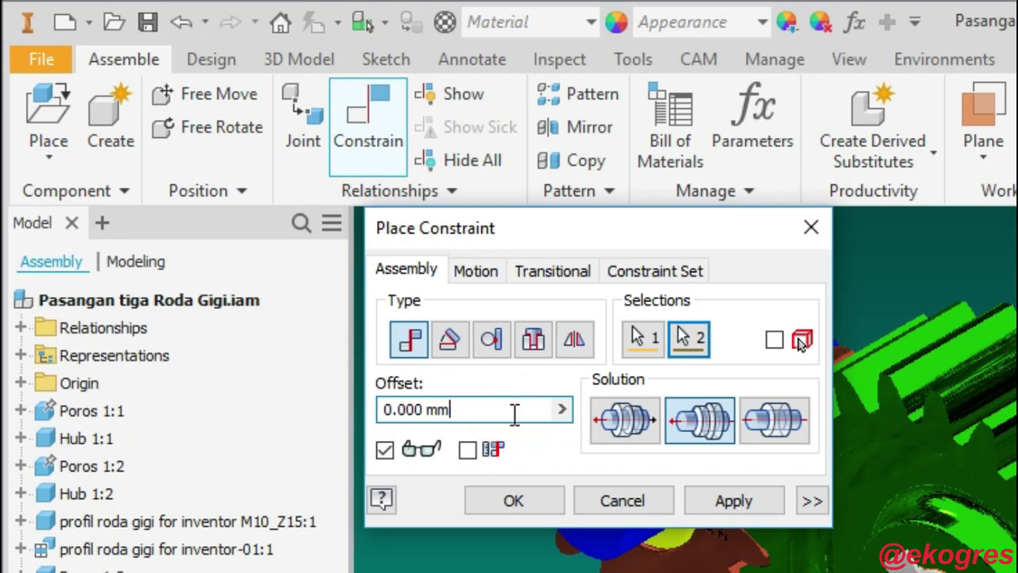
{"action": "type", "text": "300"}
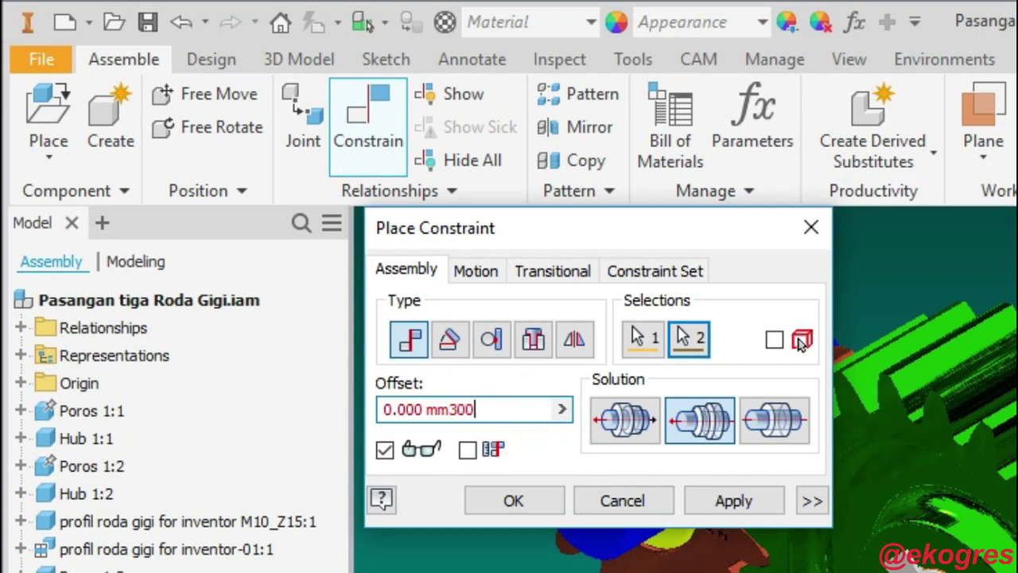
{"action": "key", "text": "BackSpace"}
{"action": "key", "text": "BackSpace"}
{"action": "key", "text": "BackSpace"}
{"action": "key", "text": "BackSpace"}
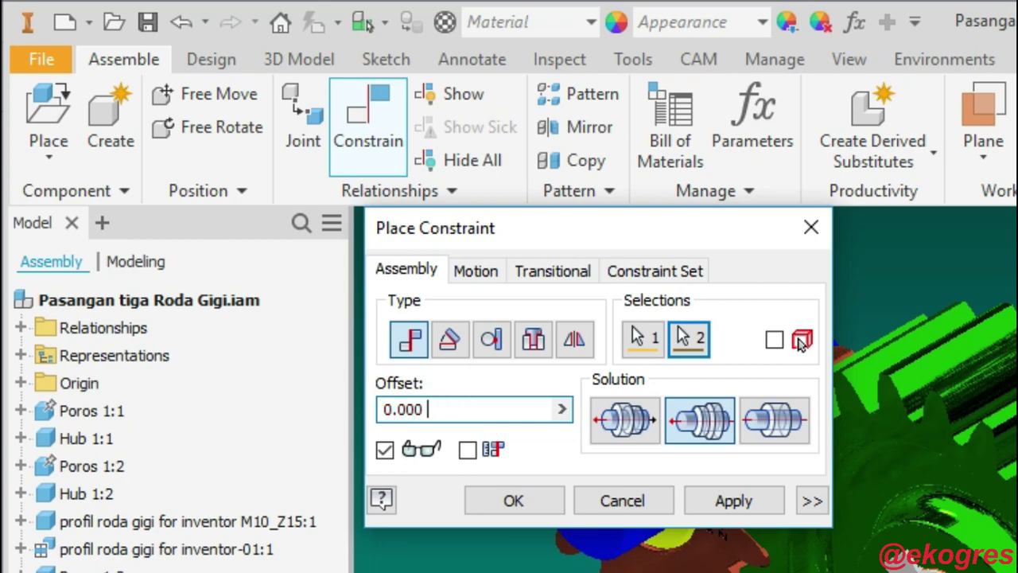
{"action": "key", "text": "BackSpace"}
{"action": "key", "text": "BackSpace"}
{"action": "key", "text": "BackSpace"}
{"action": "type", "text": "300"}
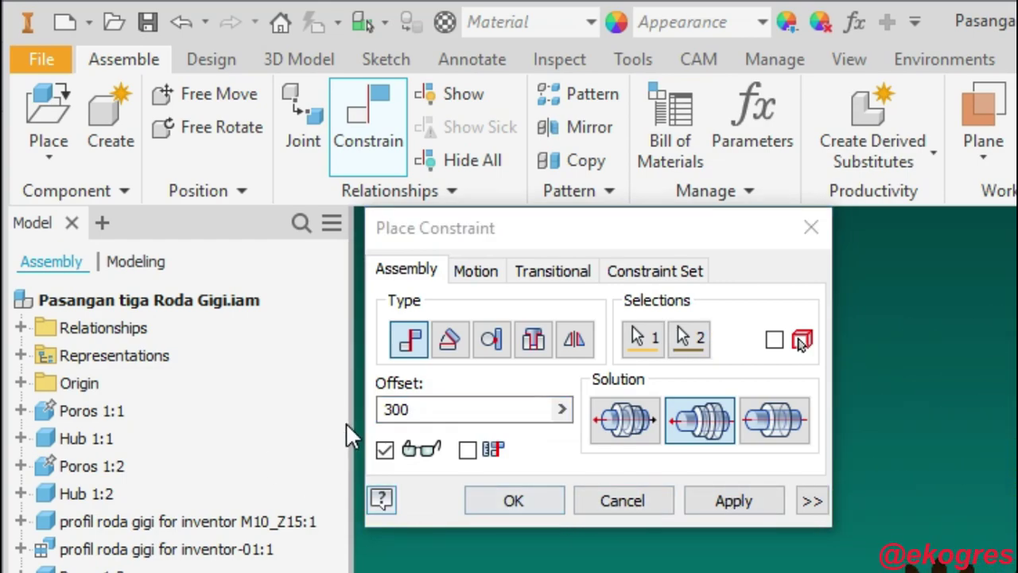
{"action": "left_click", "coordinate": [472, 411]}
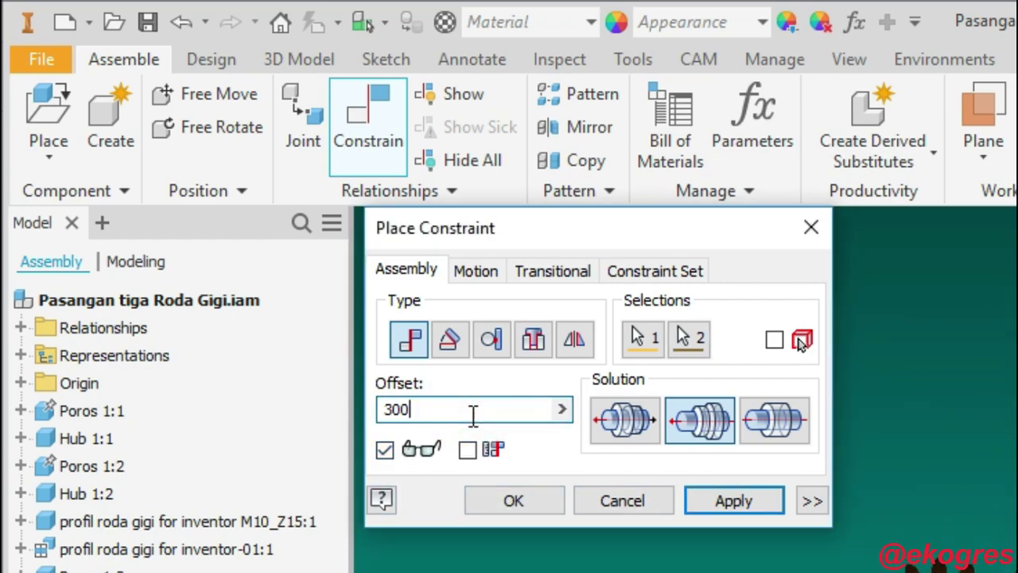
{"action": "type", "text": "+260"}
{"action": "type", "text": "/"}
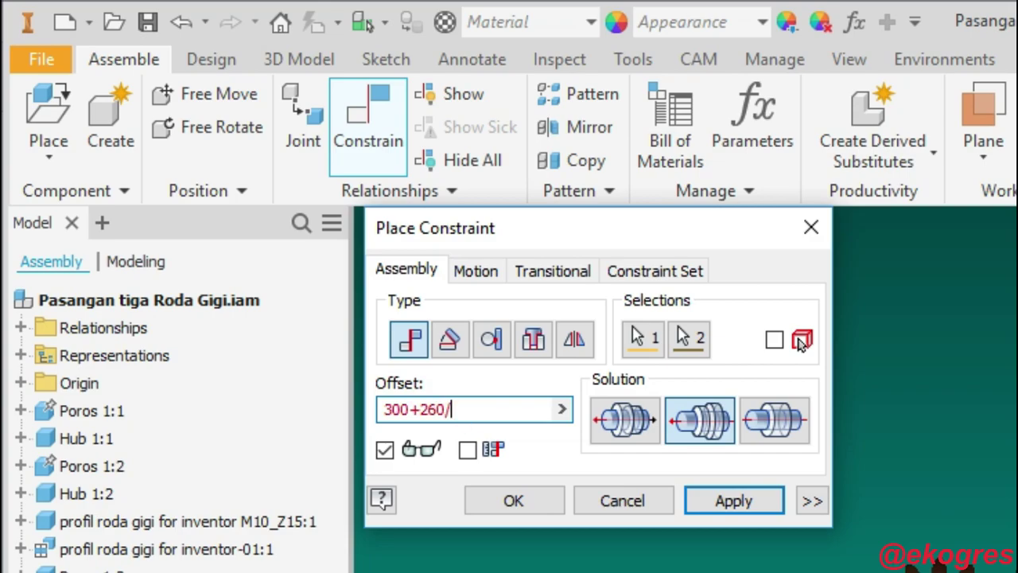
{"action": "type", "text": "2"}
{"action": "key", "text": "Left"}
{"action": "key", "text": "Left"}
{"action": "type", "text": ")"}
{"action": "key", "text": "Left"}
{"action": "key", "text": "Left"}
{"action": "key", "text": "Left"}
{"action": "key", "text": "Left"}
{"action": "key", "text": "Left"}
{"action": "key", "text": "Left"}
{"action": "type", "text": "("}
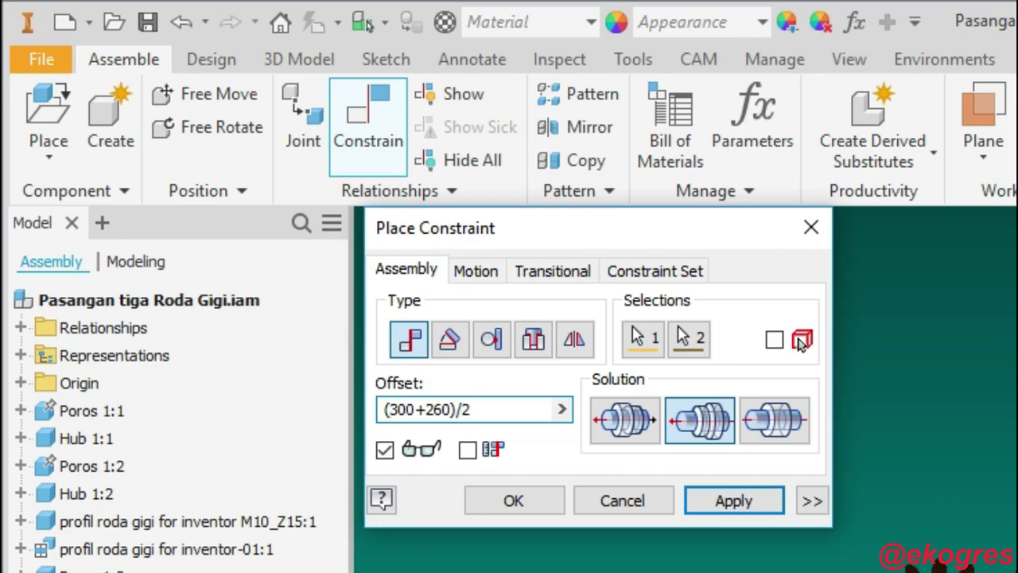
{"action": "key", "text": "Return"}
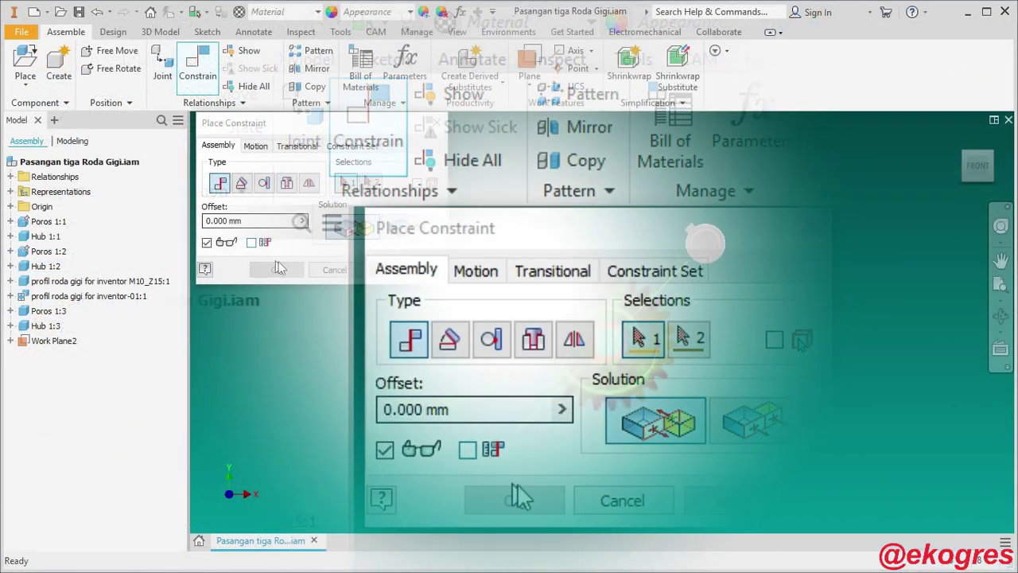
{"action": "left_click", "coordinate": [335, 270]}
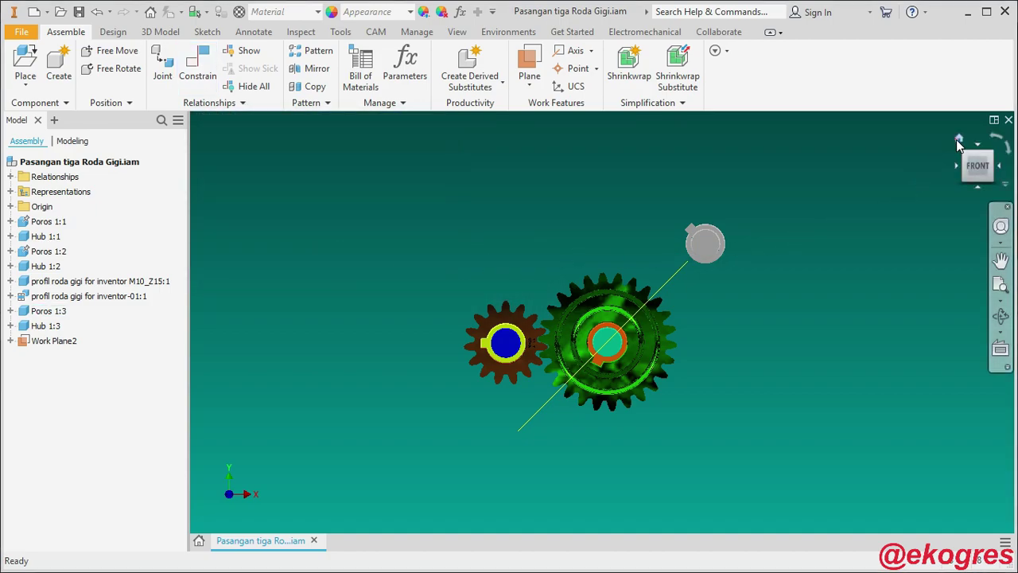
Drag Hub 1:3 along its axis, then align it with the gears in Top view.
{"action": "left_click", "coordinate": [959, 141]}
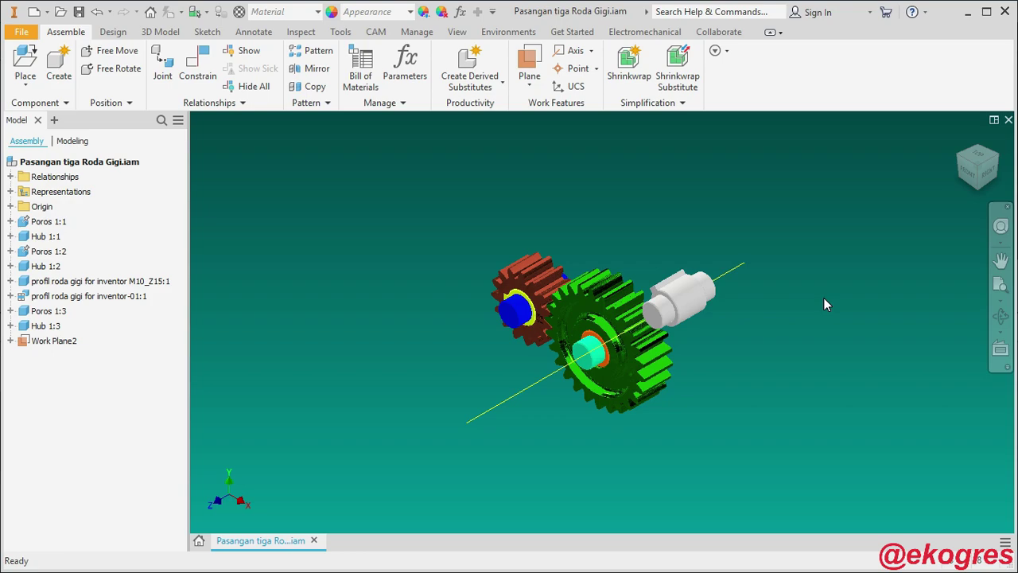
{"action": "left_click", "coordinate": [702, 306]}
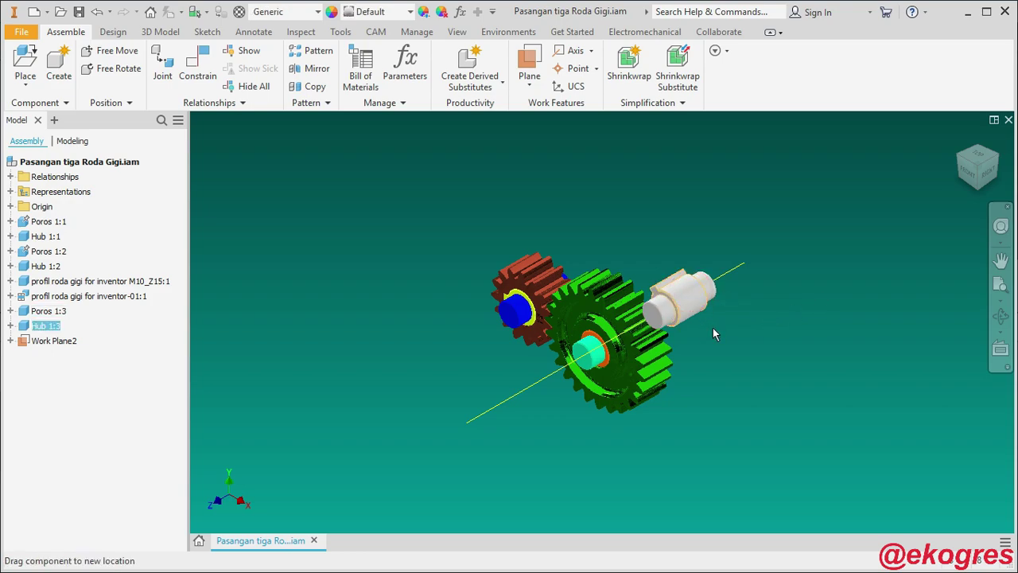
{"action": "mouse_move", "coordinate": [704, 315]}
{"action": "left_mouse_down"}
{"action": "mouse_move", "coordinate": [716, 306]}
{"action": "mouse_move", "coordinate": [701, 326]}
{"action": "left_mouse_up"}
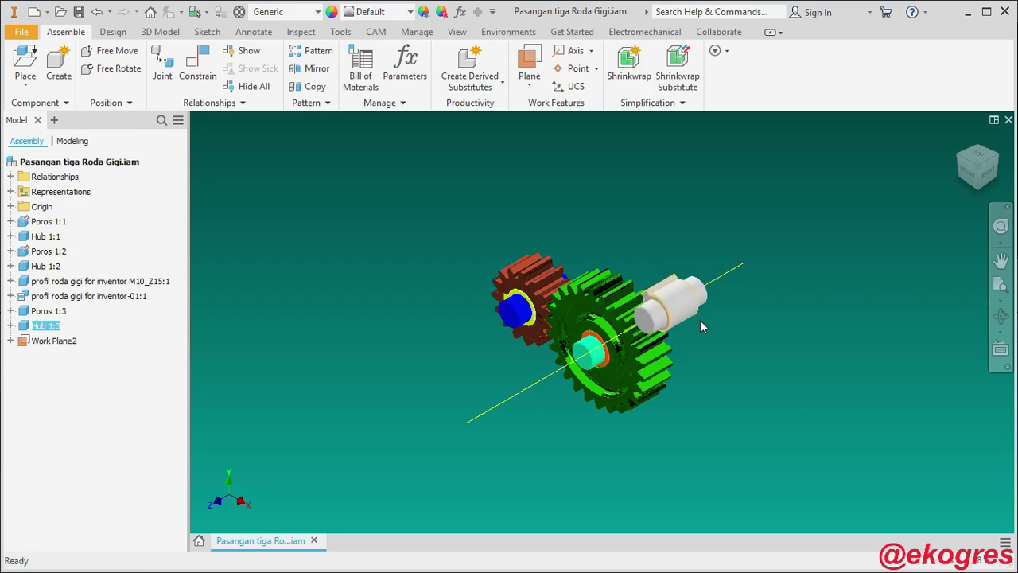
{"action": "left_click", "coordinate": [977, 150]}
{"action": "left_click", "coordinate": [984, 161]}
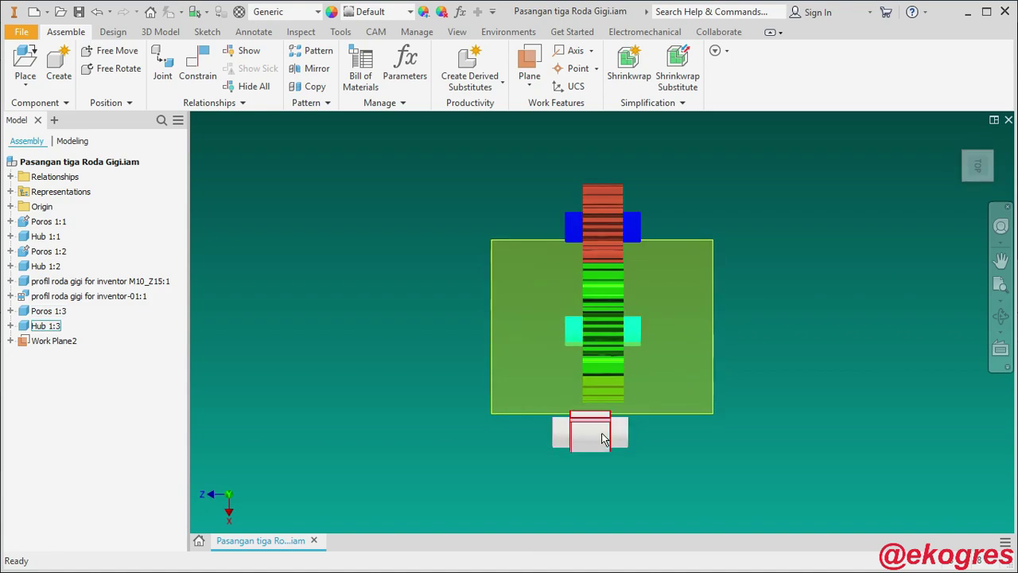
{"action": "left_click_drag", "start_coordinate": [613, 446], "coordinate": [638, 448]}
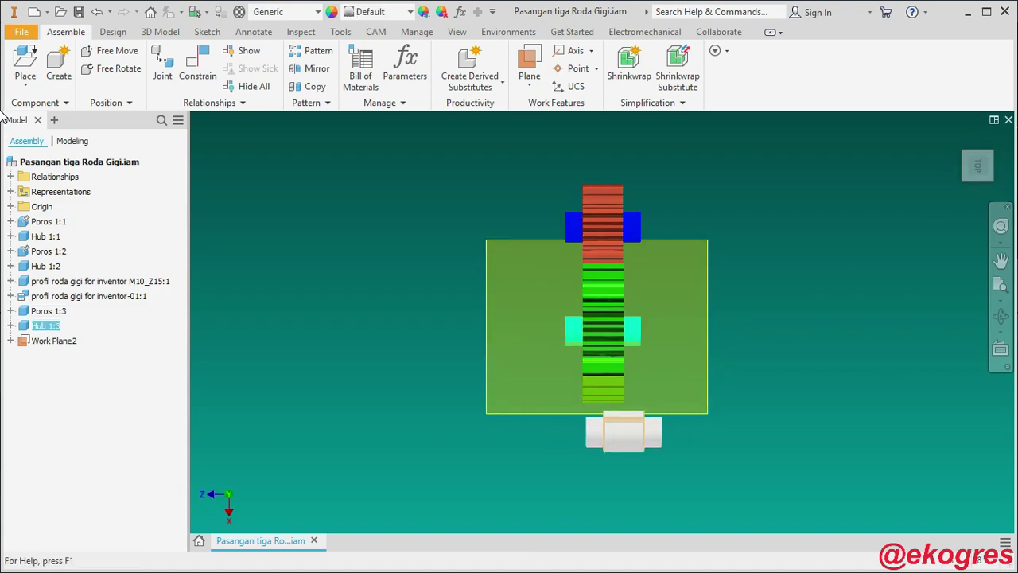
{"action": "left_click", "coordinate": [960, 142]}
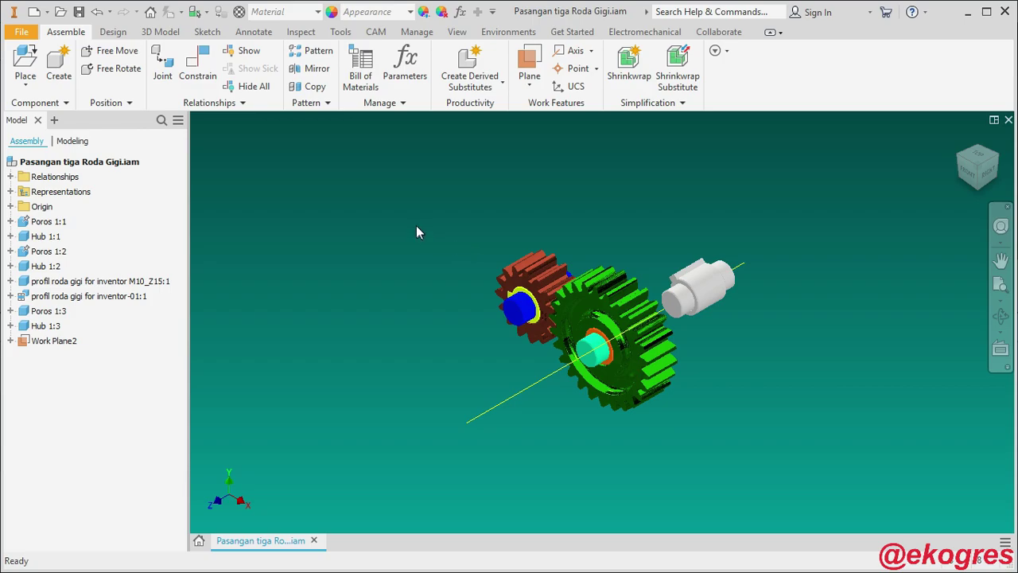
Constrain the XY planes of Poros 1:3 and Poros 1:2 with a Flush solution.
{"action": "left_click", "coordinate": [197, 78]}
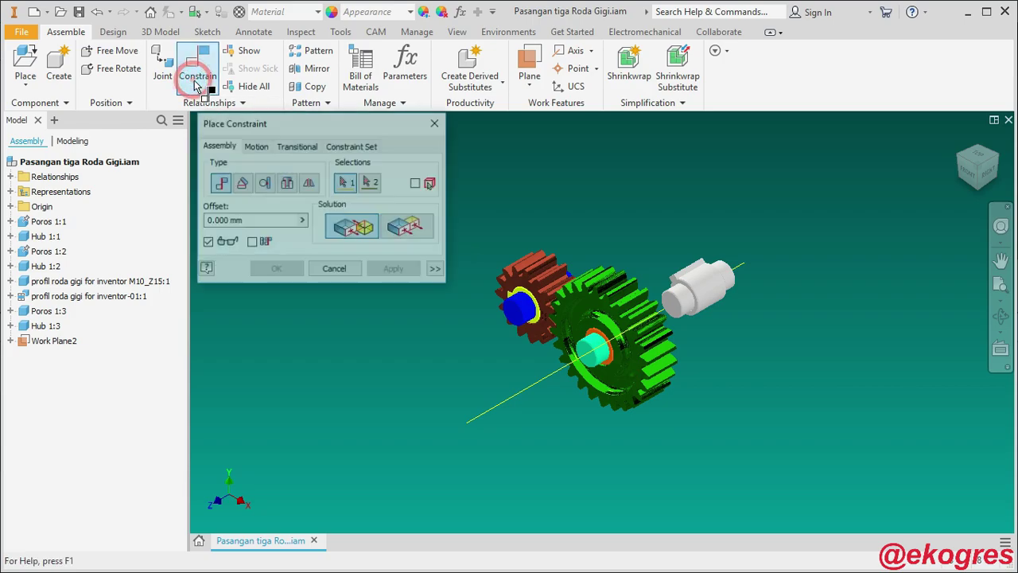
{"action": "left_click", "coordinate": [10, 311]}
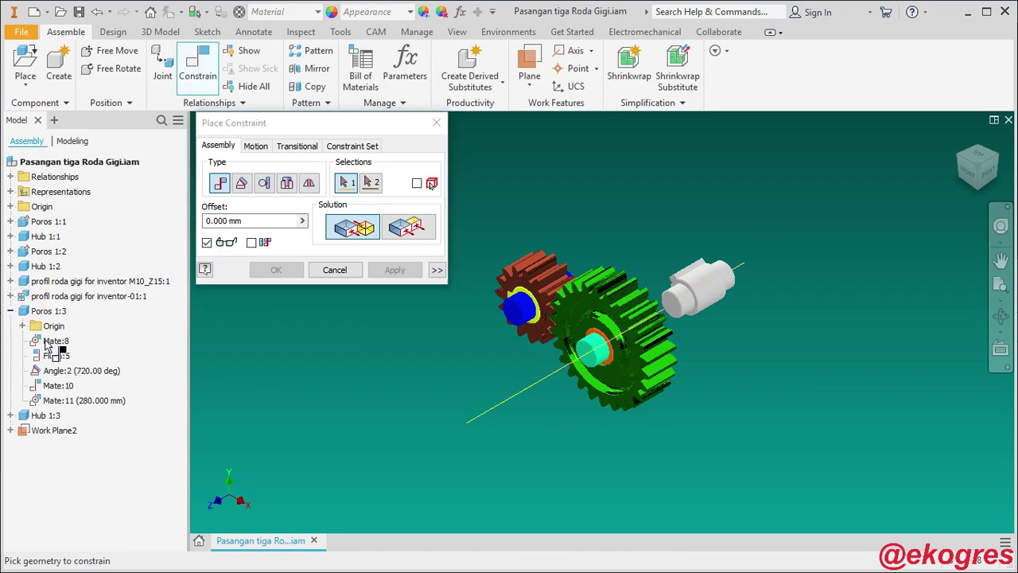
{"action": "left_click", "coordinate": [23, 327]}
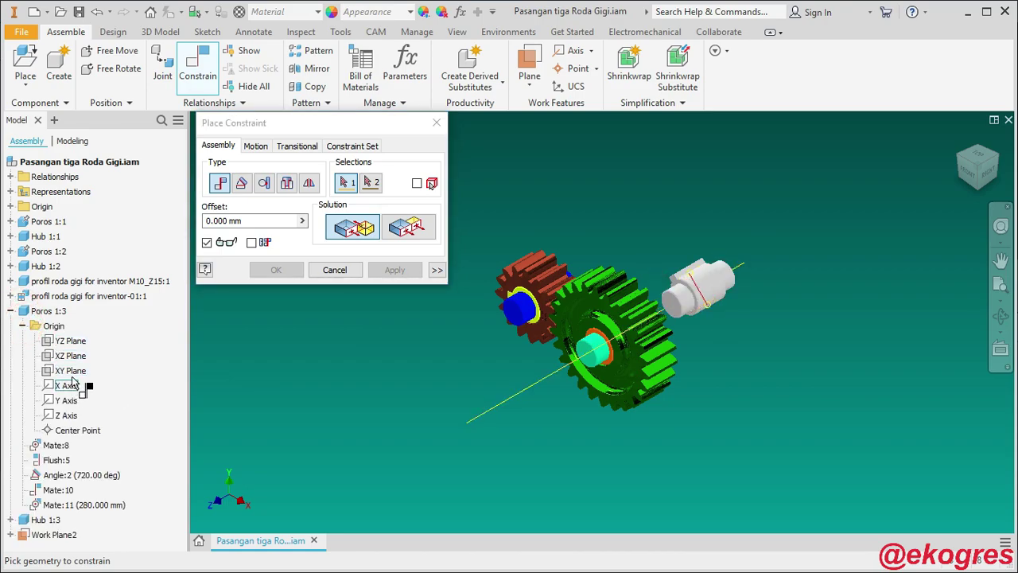
{"action": "scroll", "coordinate": [119, 371], "scroll_direction": "up", "scroll_amount": 2}
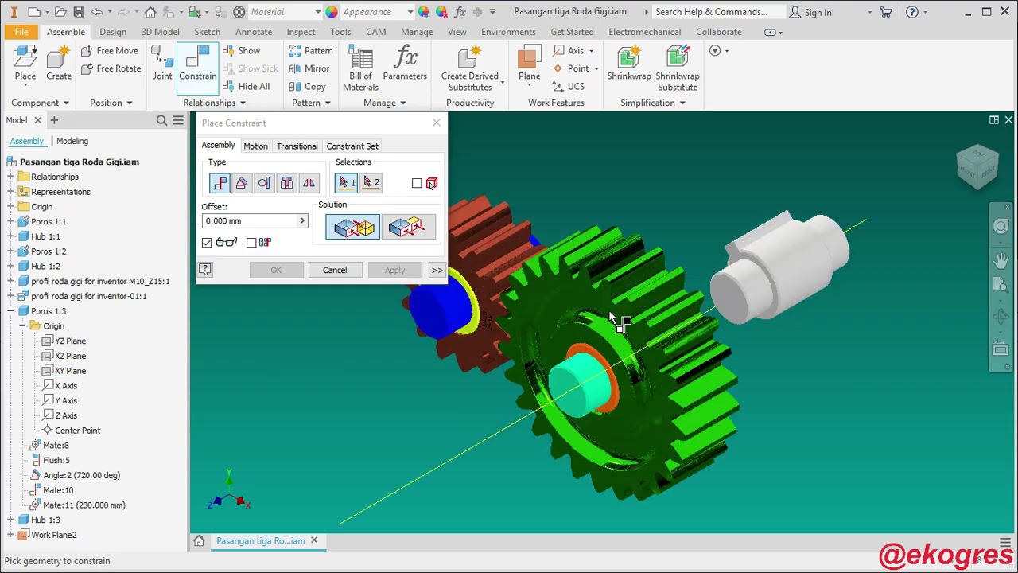
{"action": "left_click", "coordinate": [68, 371]}
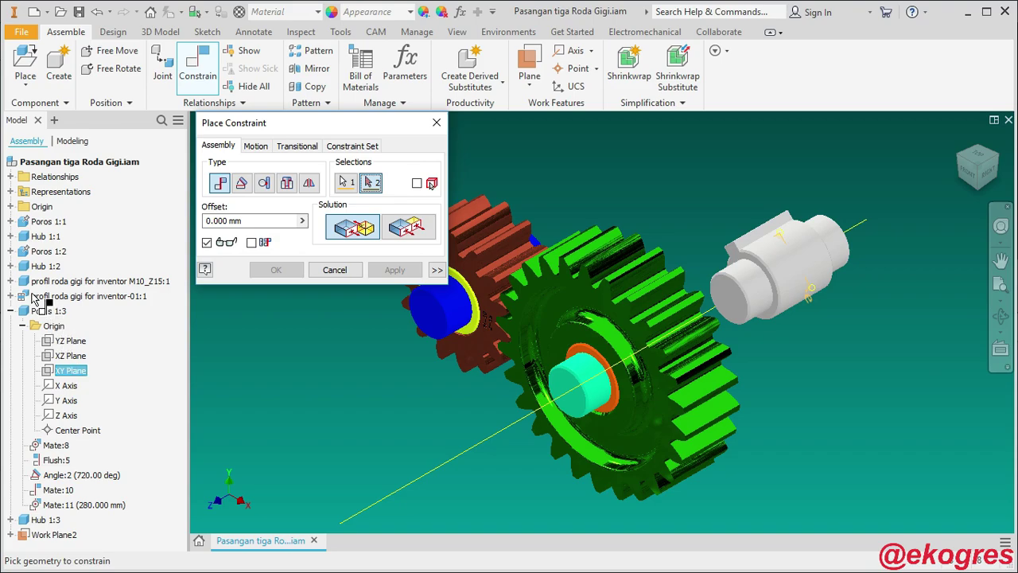
{"action": "left_click", "coordinate": [10, 251]}
{"action": "left_click", "coordinate": [23, 266]}
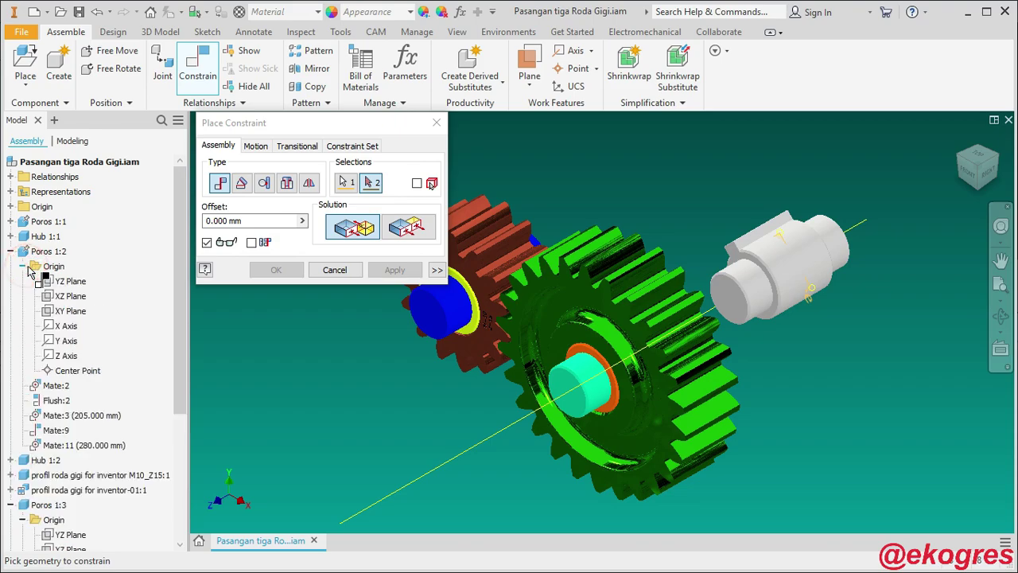
{"action": "left_click", "coordinate": [71, 311]}
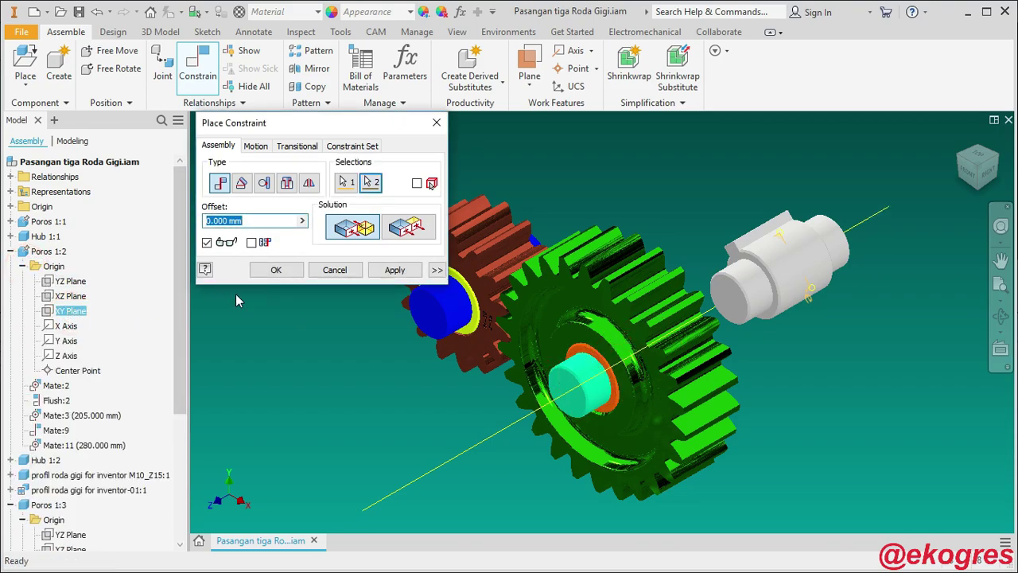
{"action": "left_click", "coordinate": [407, 227]}
{"action": "left_click", "coordinate": [265, 271]}
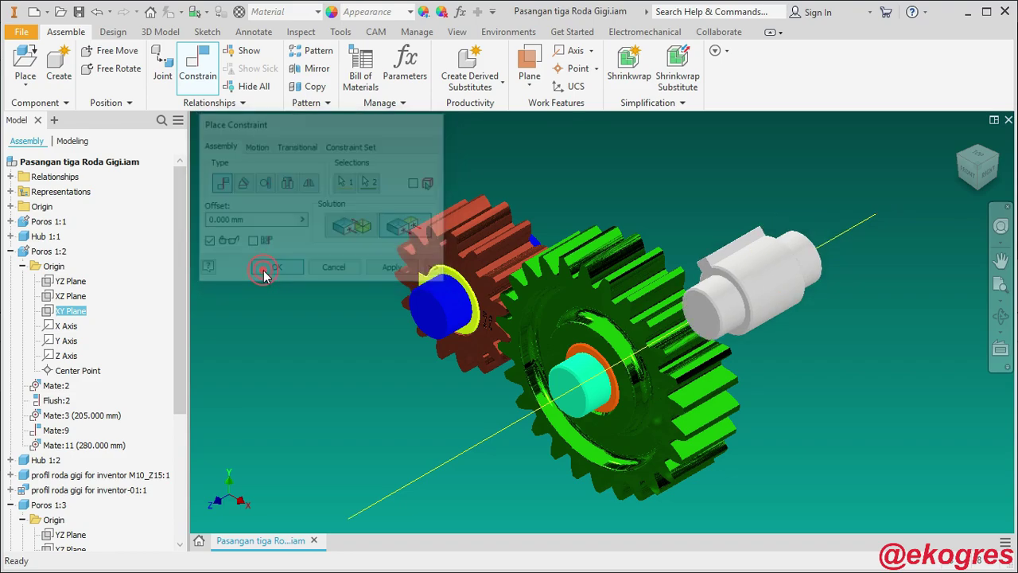
{"action": "left_click", "coordinate": [978, 163]}
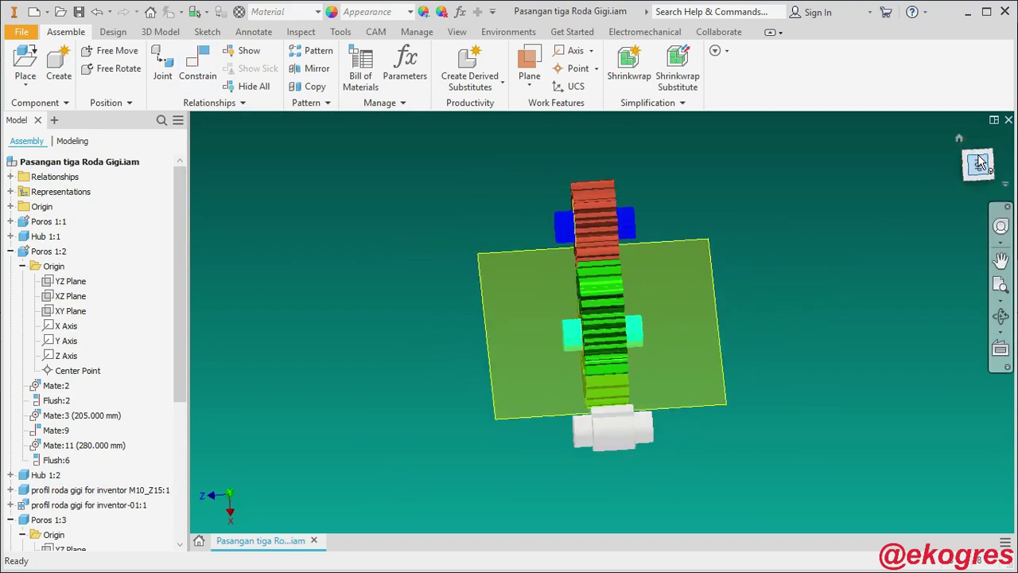
Return to the home 3D view and fold the Poros 1:2 and Poros 1:3 browser branches.
{"action": "left_click", "coordinate": [959, 139]}
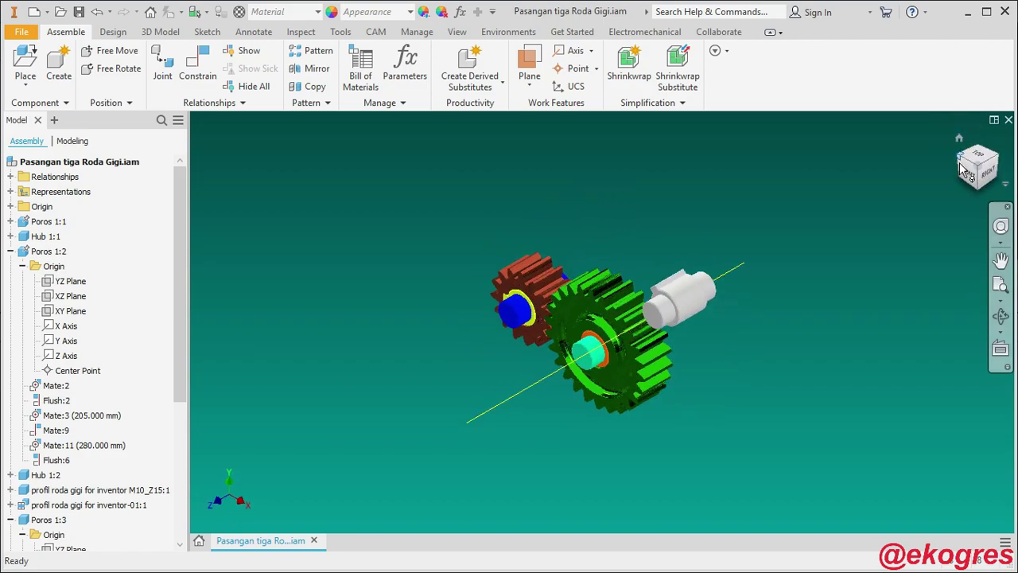
{"action": "left_click", "coordinate": [10, 251]}
{"action": "scroll", "coordinate": [568, 340], "scroll_direction": "down", "scroll_amount": 3}
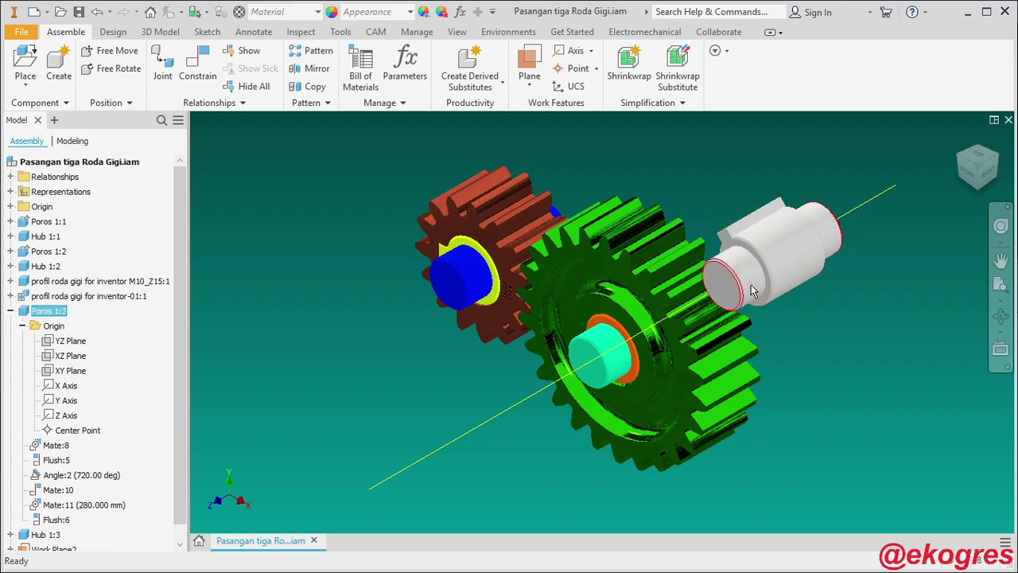
{"action": "left_click", "coordinate": [10, 310]}
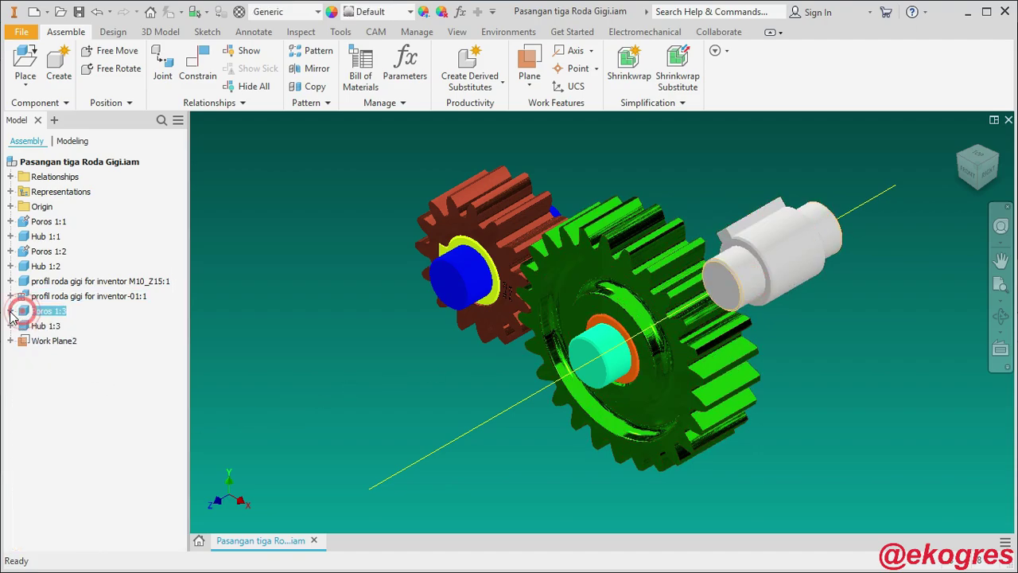
Ground shaft Poros 1:3 and review Work Plane2's Angle:3 constraint at 45 deg.
{"action": "right_click", "coordinate": [58, 318]}
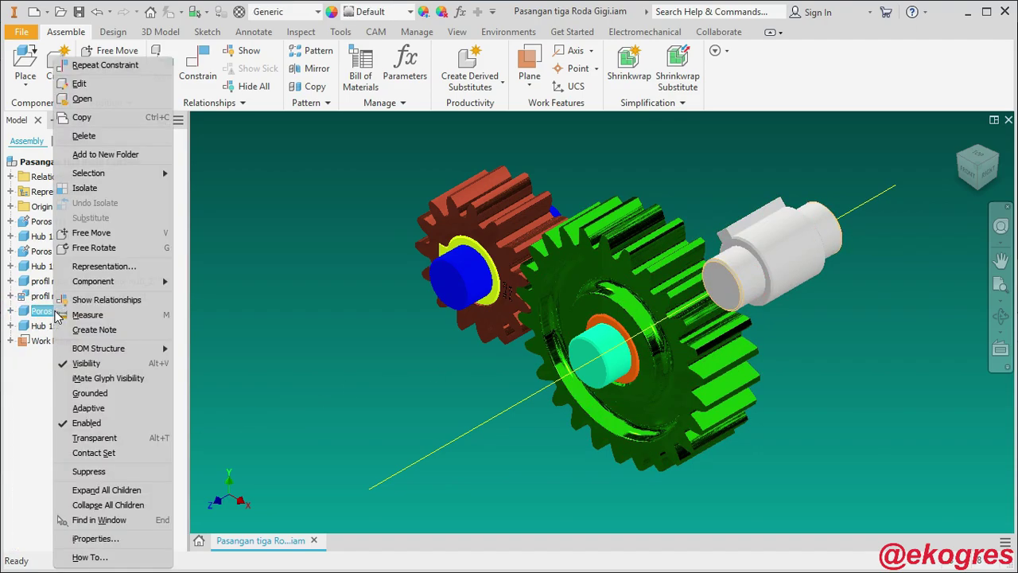
{"action": "left_click", "coordinate": [99, 395]}
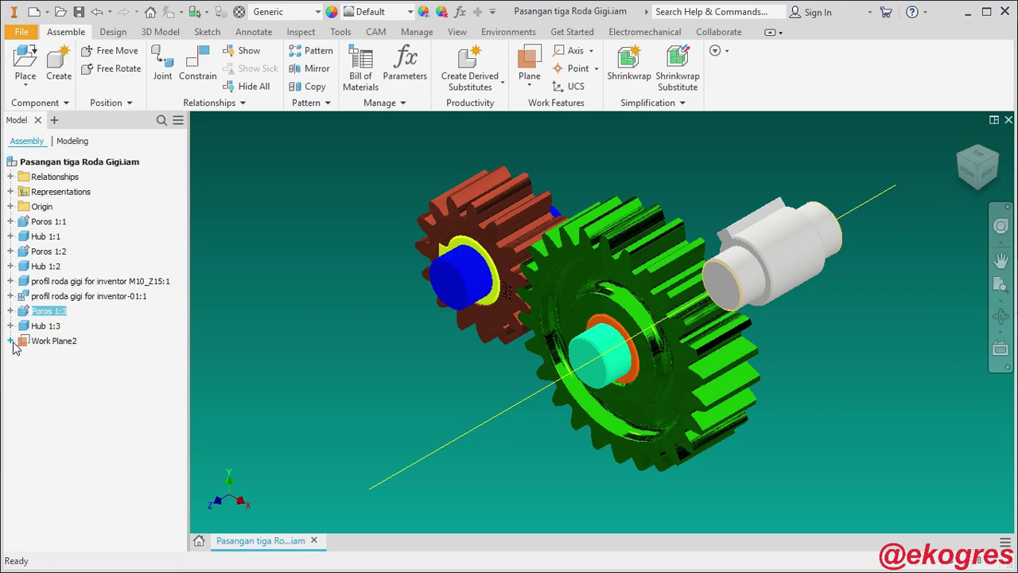
{"action": "left_click", "coordinate": [10, 340]}
{"action": "left_click", "coordinate": [111, 371]}
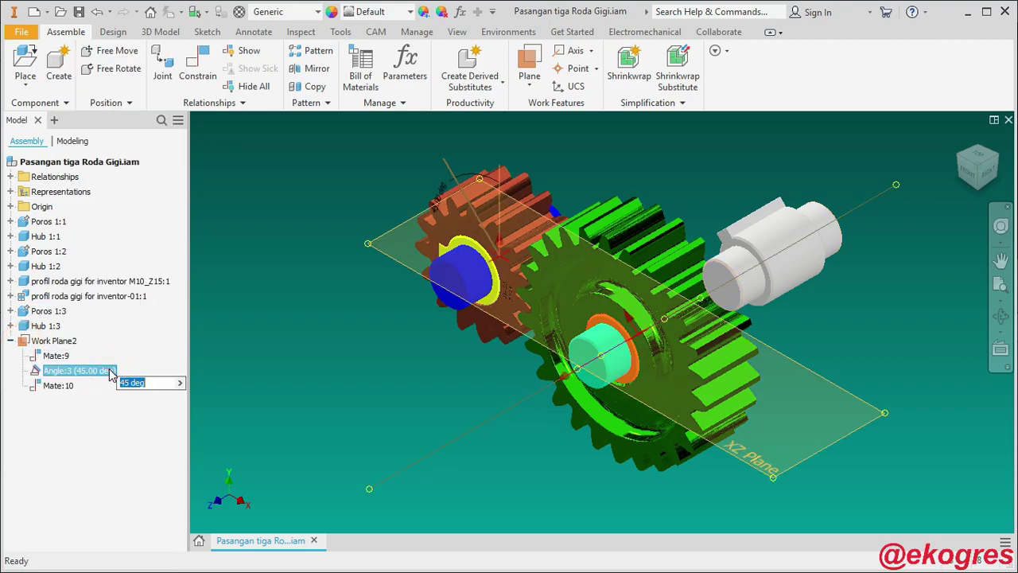
{"action": "right_click", "coordinate": [111, 374]}
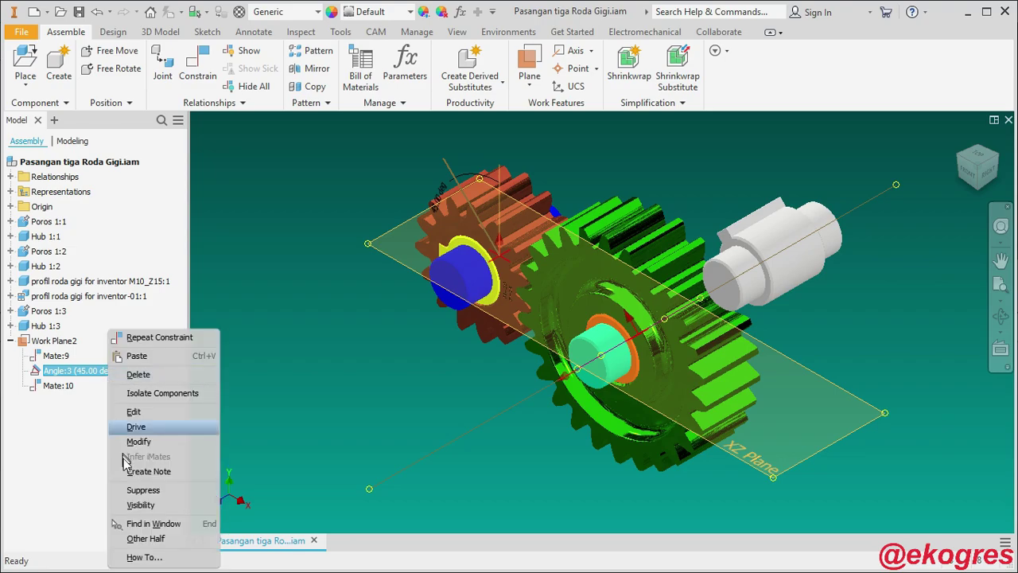
{"action": "left_click", "coordinate": [135, 490]}
Check Hub 1:3's Mate:9 and Mate:10 constraints, then hide Work Plane2.
{"action": "left_click", "coordinate": [781, 243]}
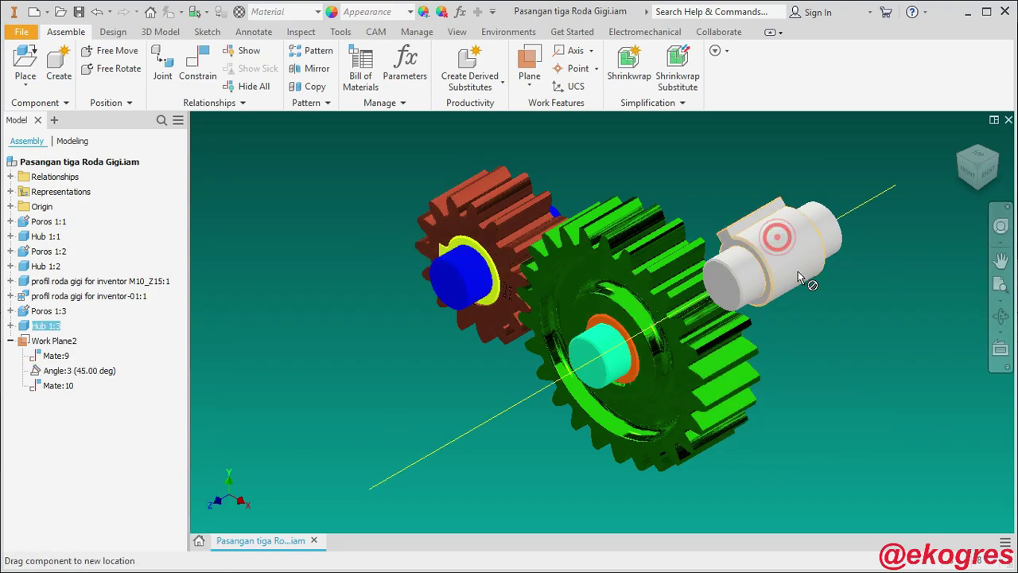
{"action": "right_click", "coordinate": [57, 360]}
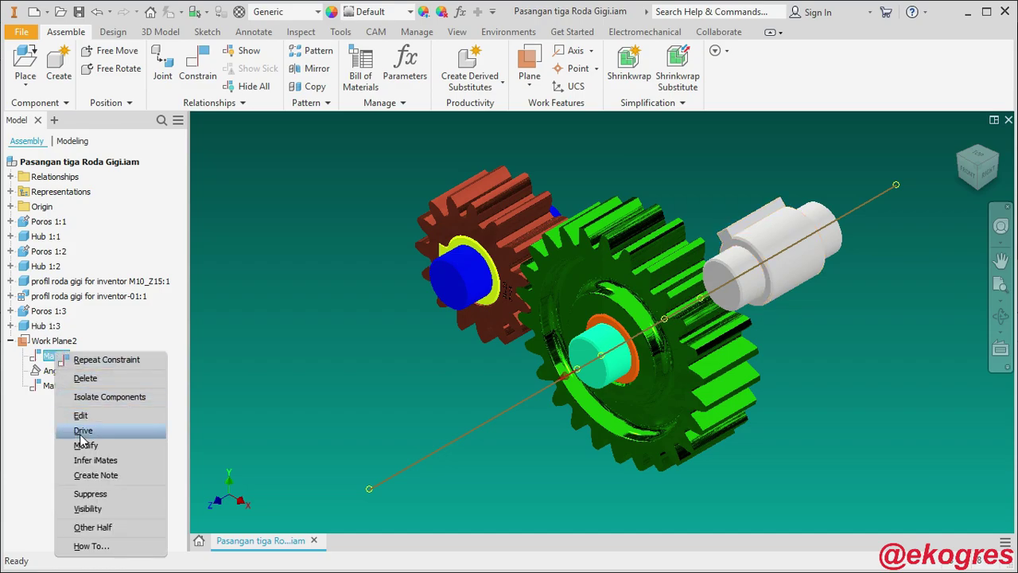
{"action": "left_click", "coordinate": [96, 490]}
{"action": "right_click", "coordinate": [67, 385]}
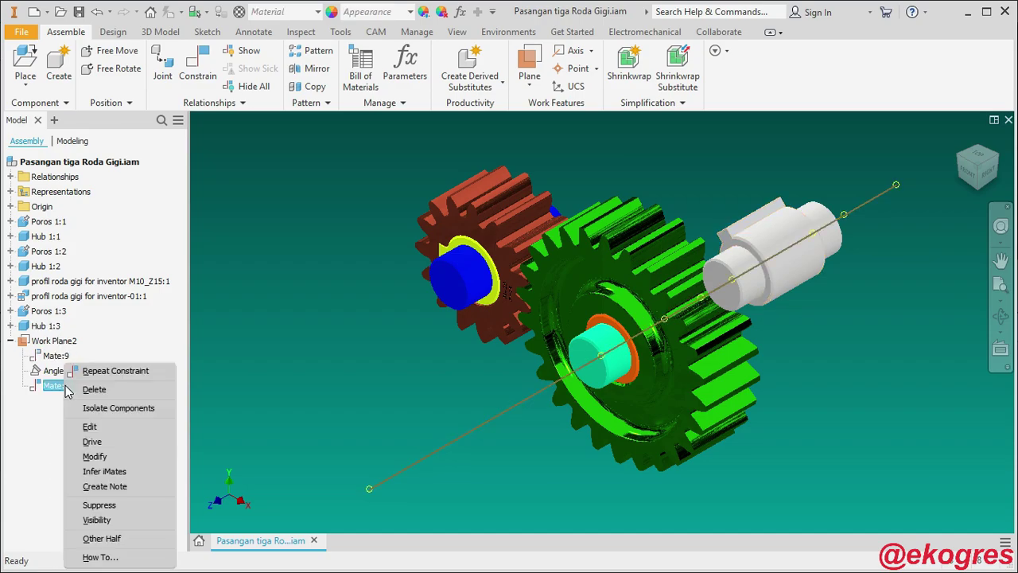
{"action": "left_click", "coordinate": [109, 498]}
{"action": "mouse_move", "coordinate": [773, 222]}
{"action": "left_mouse_down"}
{"action": "mouse_move", "coordinate": [819, 291]}
{"action": "mouse_move", "coordinate": [805, 270]}
{"action": "left_mouse_up"}
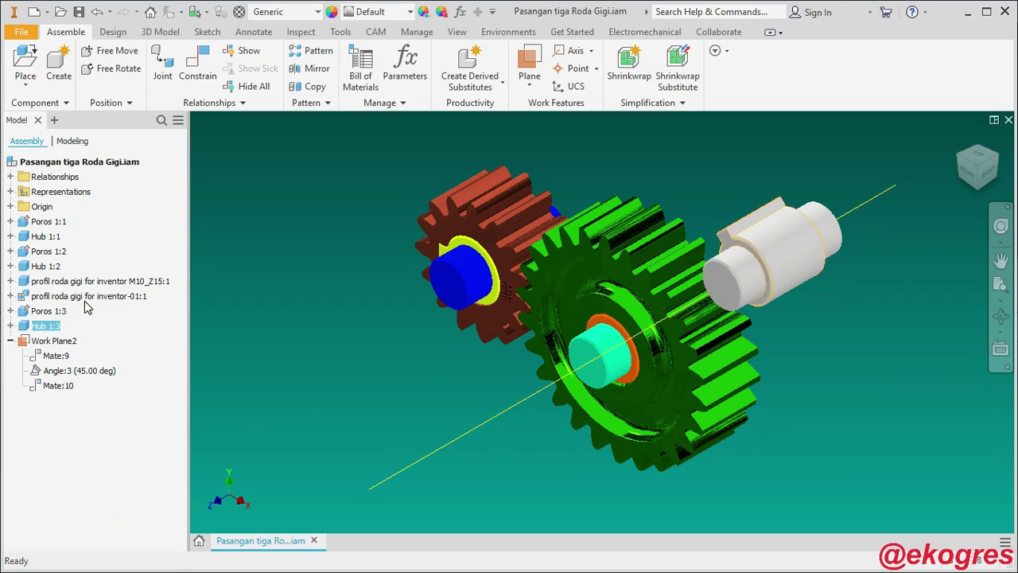
{"action": "right_click", "coordinate": [26, 348]}
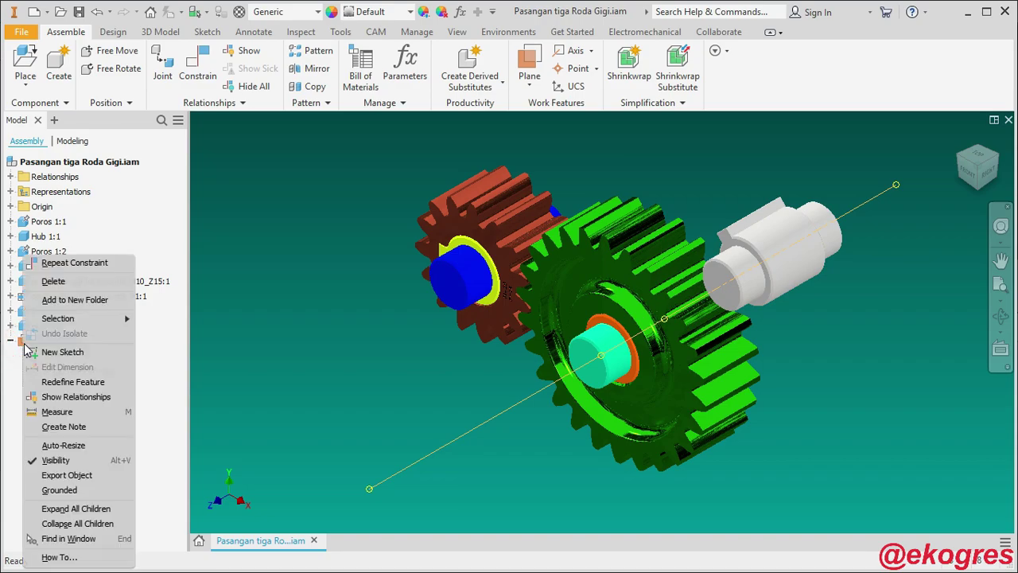
{"action": "left_click", "coordinate": [44, 461]}
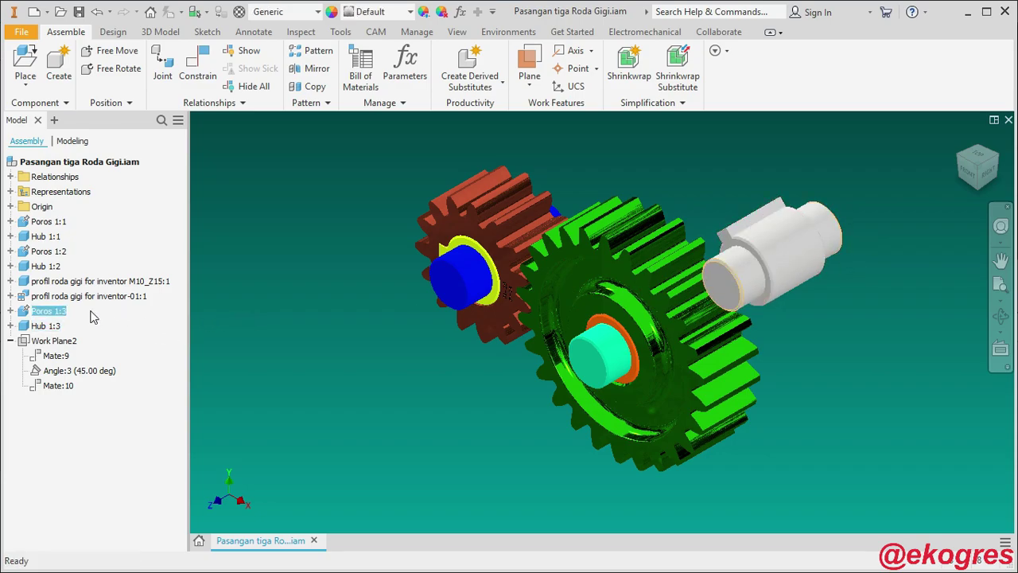
Delete Poros 1:3's Angle:2 (720.00 deg) constraint and drag the hub to confirm it spins.
{"action": "left_click", "coordinate": [10, 311]}
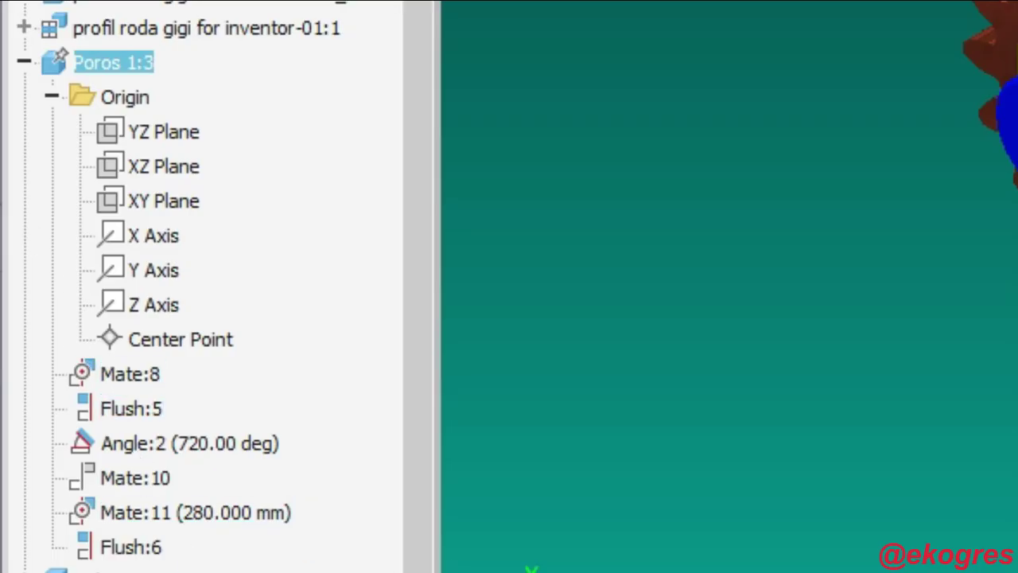
{"action": "double_click", "coordinate": [258, 447]}
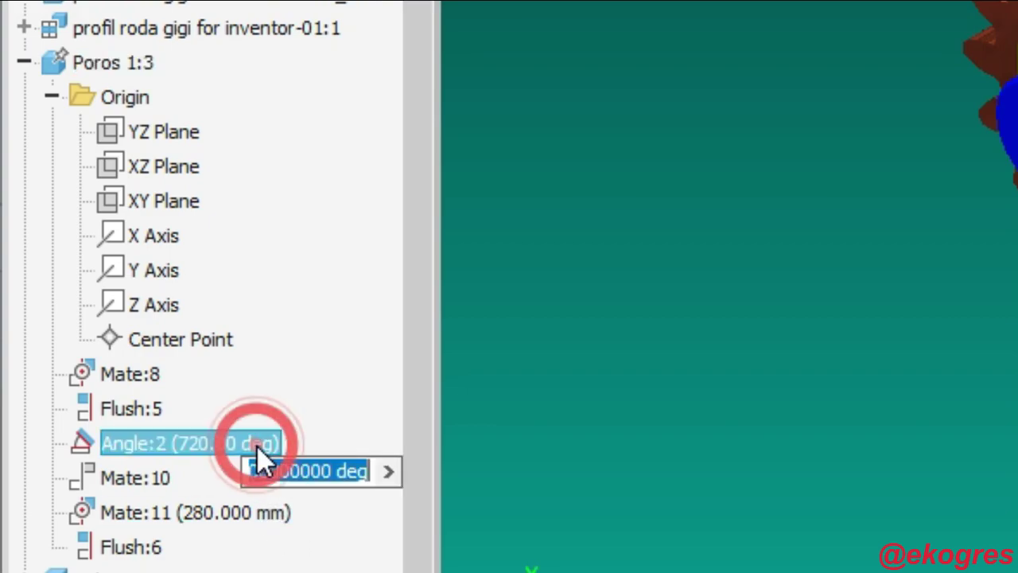
{"action": "double_click", "coordinate": [247, 504]}
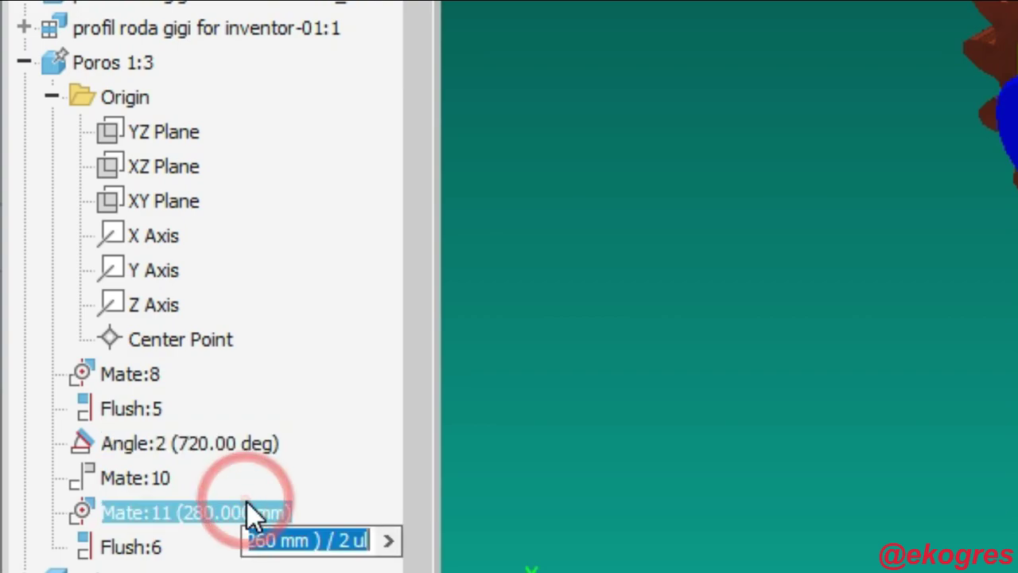
{"action": "double_click", "coordinate": [245, 453]}
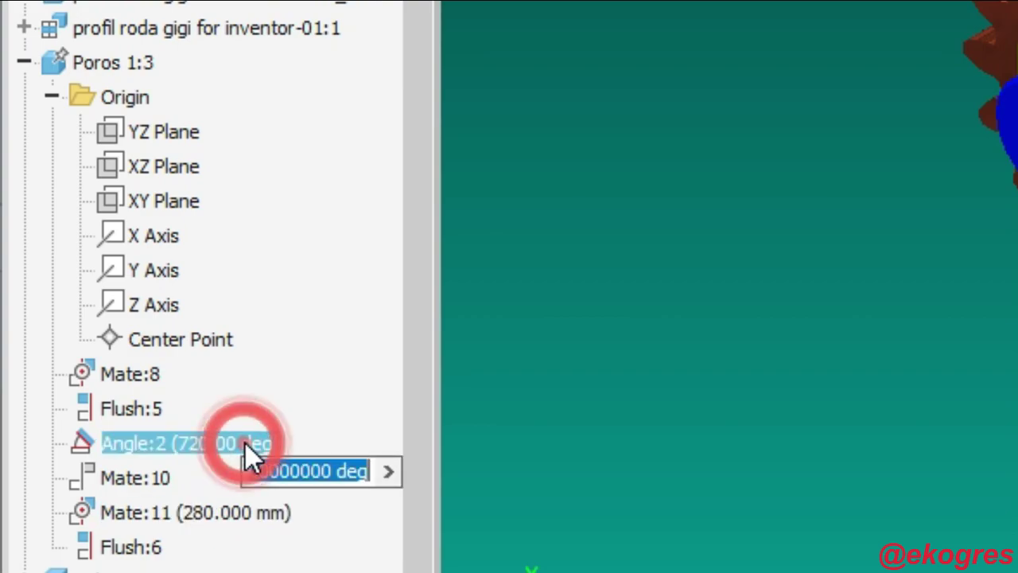
{"action": "right_click", "coordinate": [194, 447]}
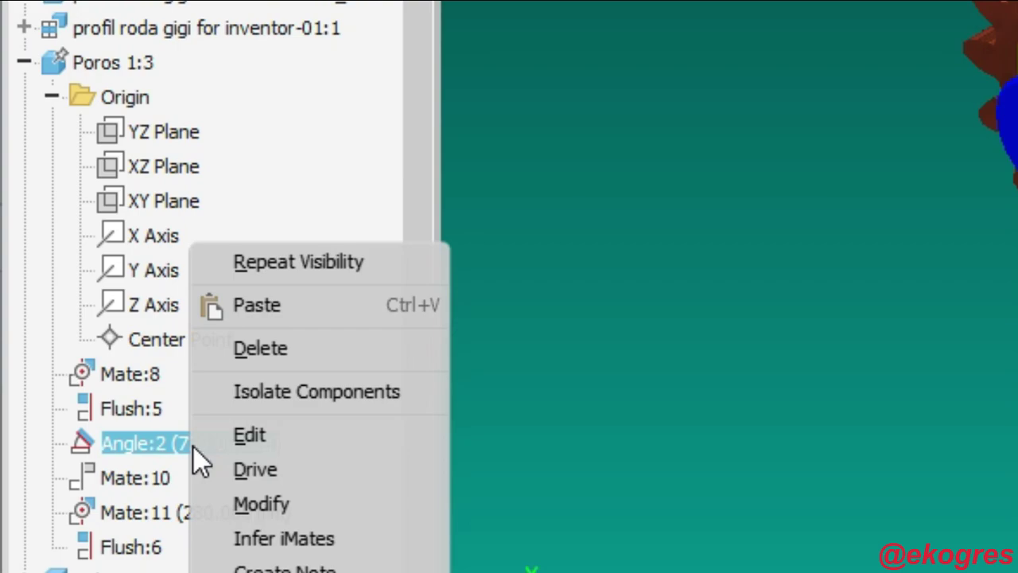
{"action": "left_click", "coordinate": [238, 468]}
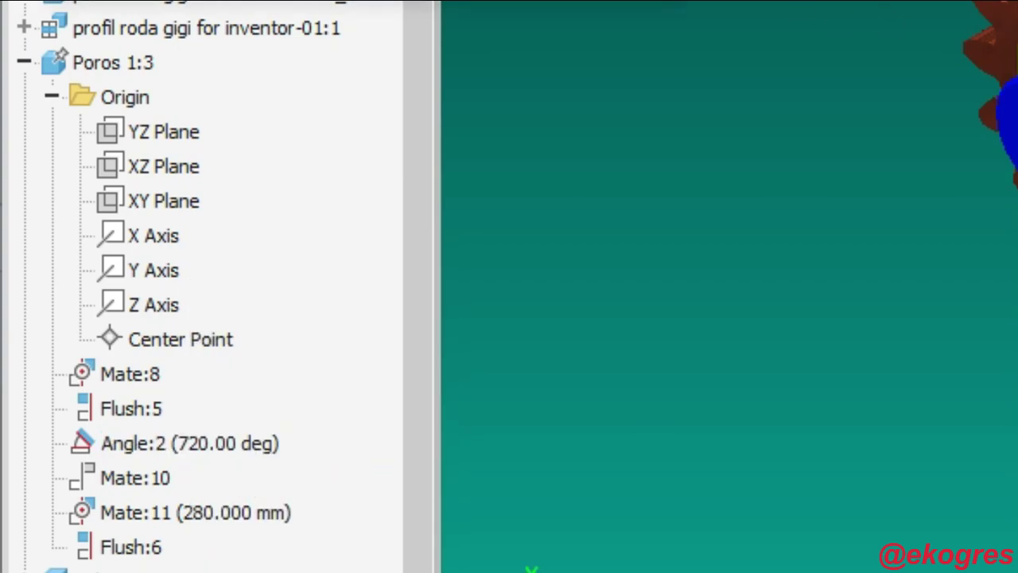
{"action": "right_click", "coordinate": [242, 443]}
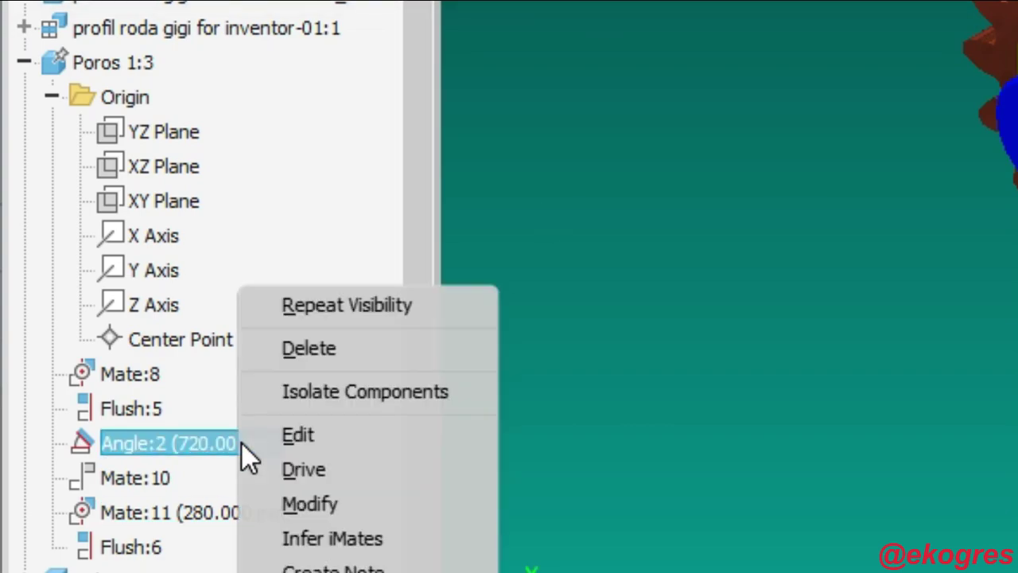
{"action": "left_click", "coordinate": [330, 351]}
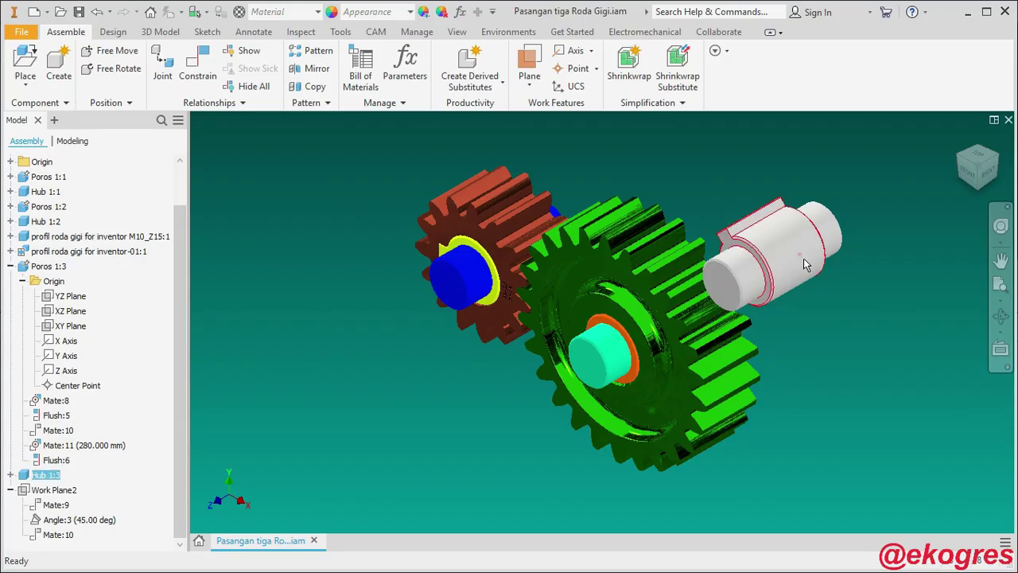
{"action": "mouse_move", "coordinate": [806, 264]}
{"action": "left_mouse_down"}
{"action": "mouse_move", "coordinate": [828, 269]}
{"action": "mouse_move", "coordinate": [813, 279]}
{"action": "mouse_move", "coordinate": [853, 343]}
{"action": "mouse_move", "coordinate": [845, 340]}
{"action": "mouse_move", "coordinate": [859, 390]}
{"action": "left_mouse_up"}
Fold the Poros 1:3 and Work Plane2 entries in the Model browser.
{"action": "left_click", "coordinate": [11, 266]}
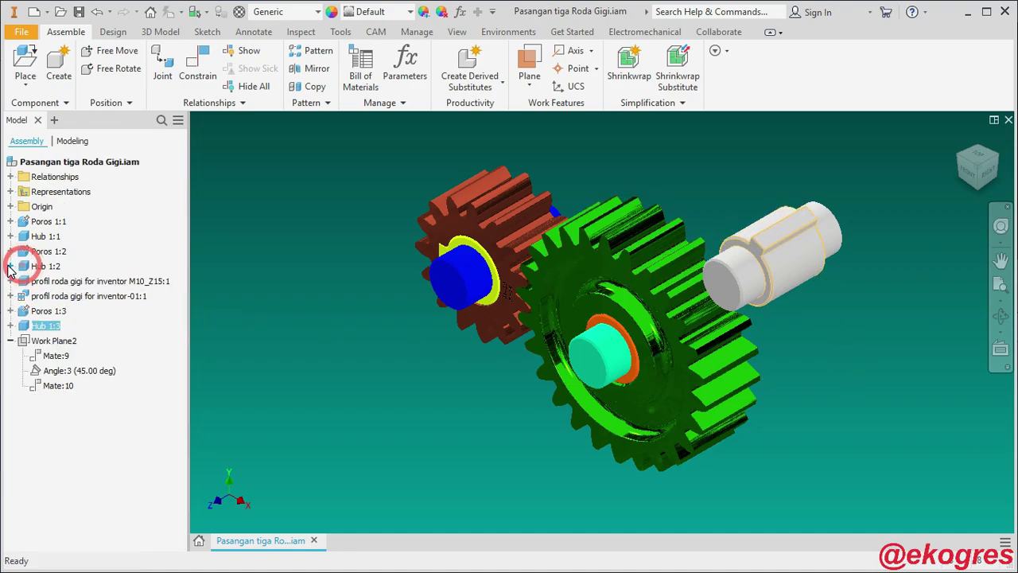
{"action": "left_click_drag", "start_coordinate": [784, 277], "coordinate": [773, 317]}
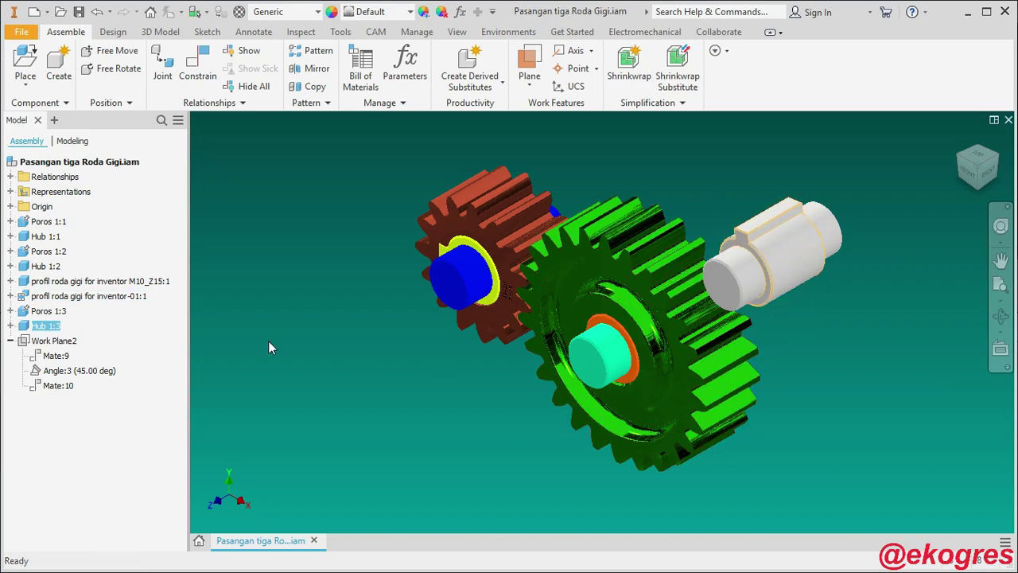
{"action": "left_click", "coordinate": [10, 341]}
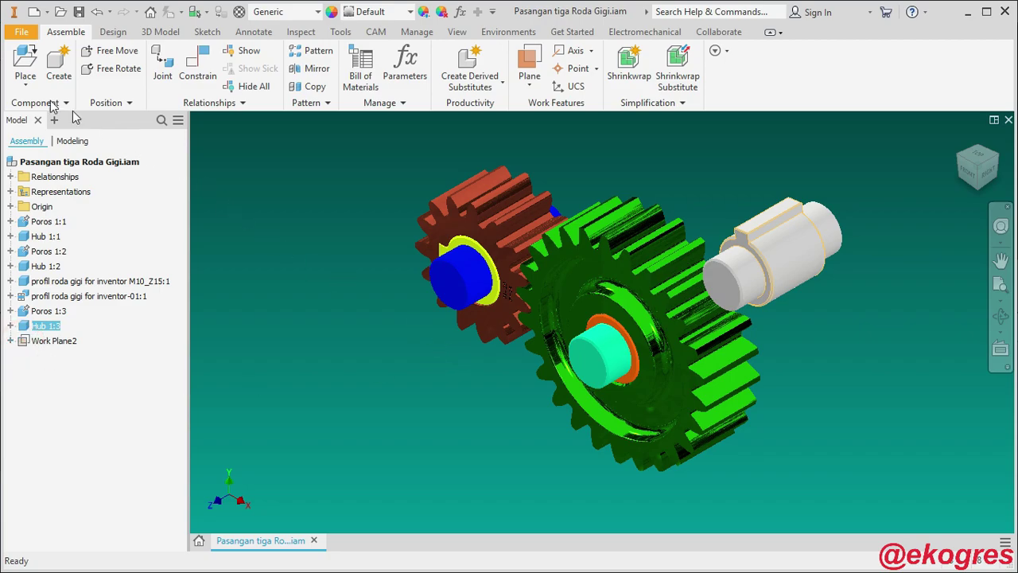
Place profil roda gigi for inventor M10_Z30.ipt rotated 90° and drag it clear of the other gears.
{"action": "left_click", "coordinate": [24, 63]}
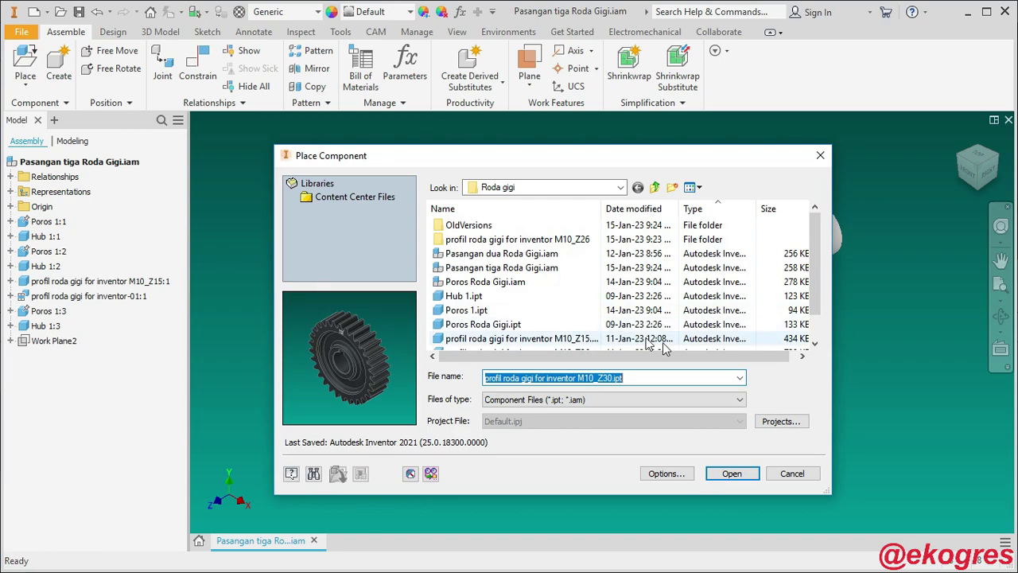
{"action": "scroll", "coordinate": [653, 342], "scroll_direction": "down", "scroll_amount": 1}
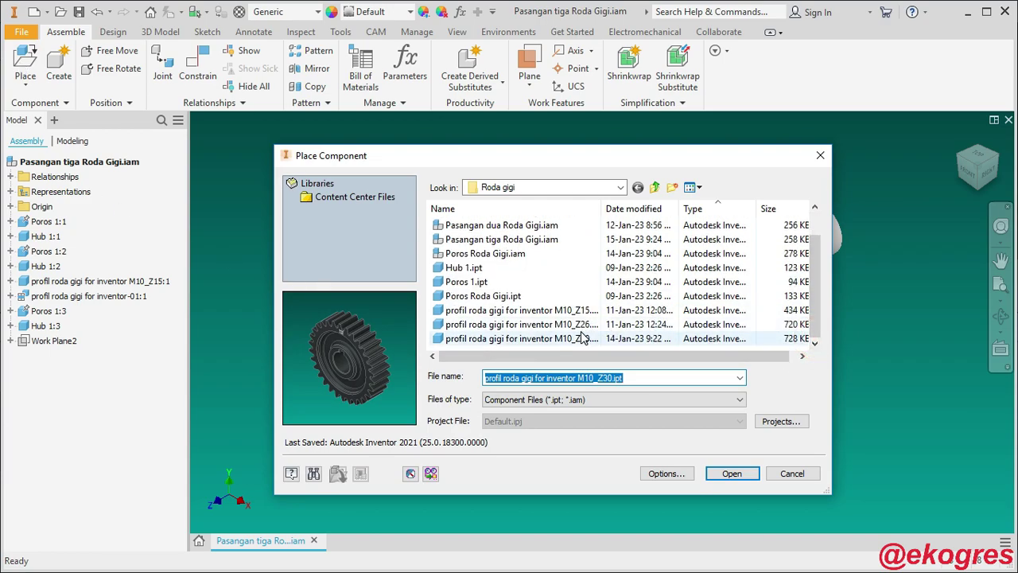
{"action": "left_click", "coordinate": [725, 472]}
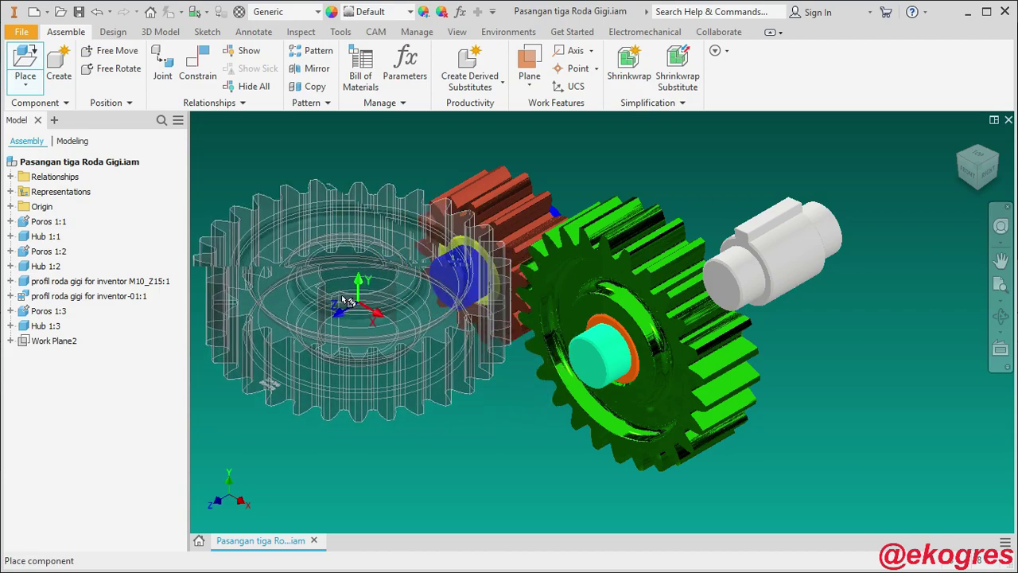
{"action": "right_click", "coordinate": [325, 288]}
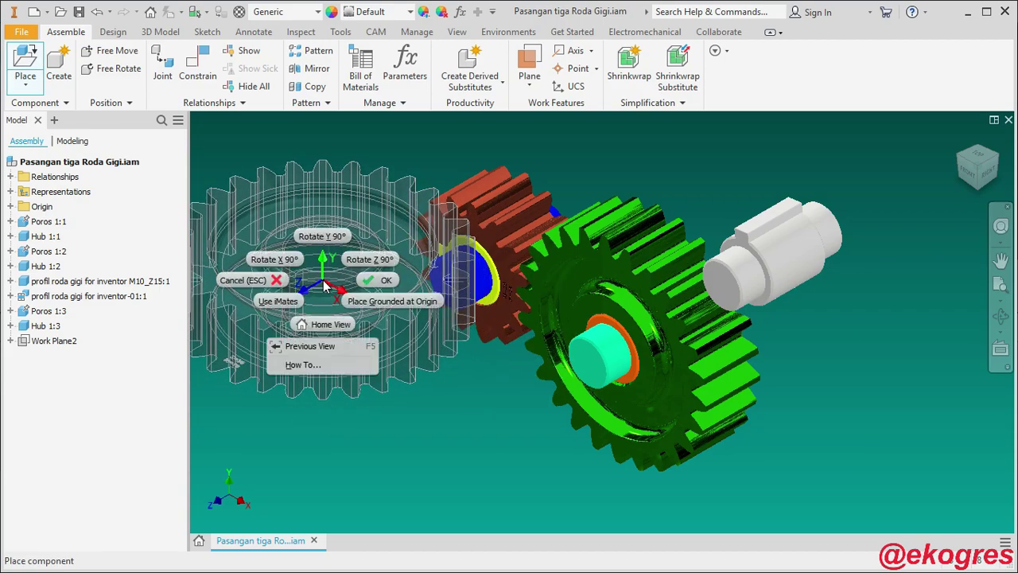
{"action": "left_click", "coordinate": [292, 260]}
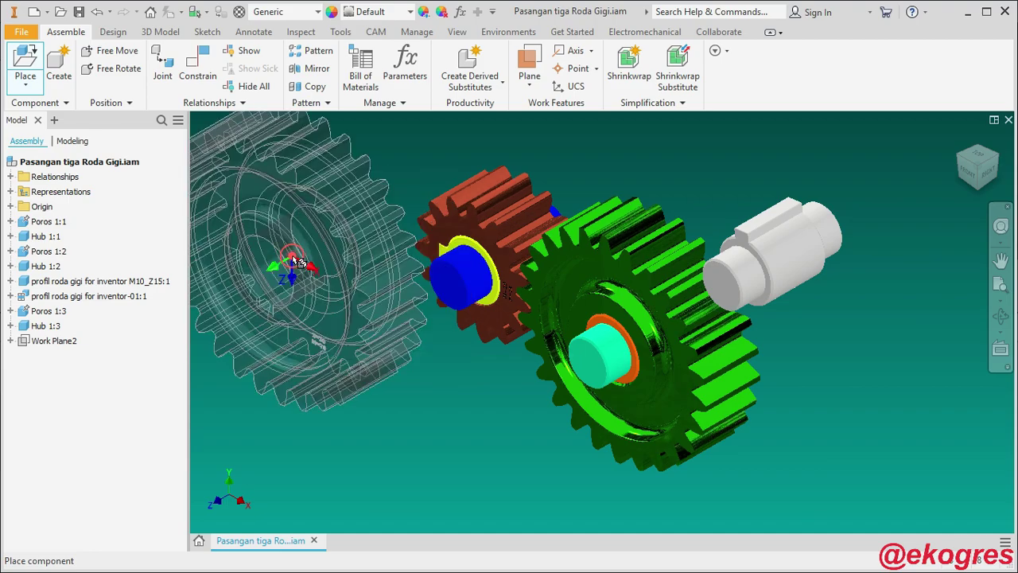
{"action": "left_click", "coordinate": [318, 334]}
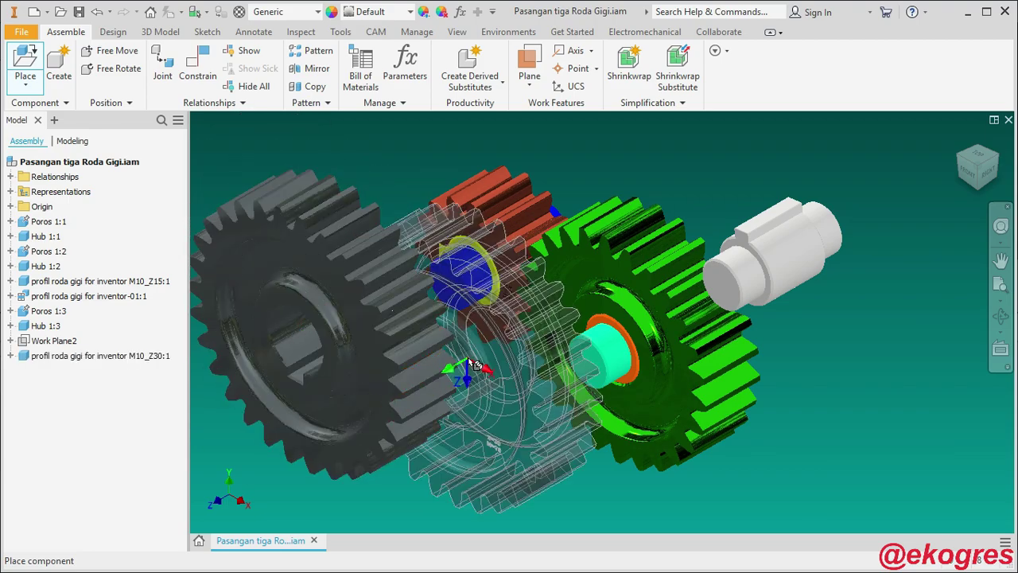
{"action": "right_click", "coordinate": [454, 366]}
{"action": "left_click", "coordinate": [390, 359]}
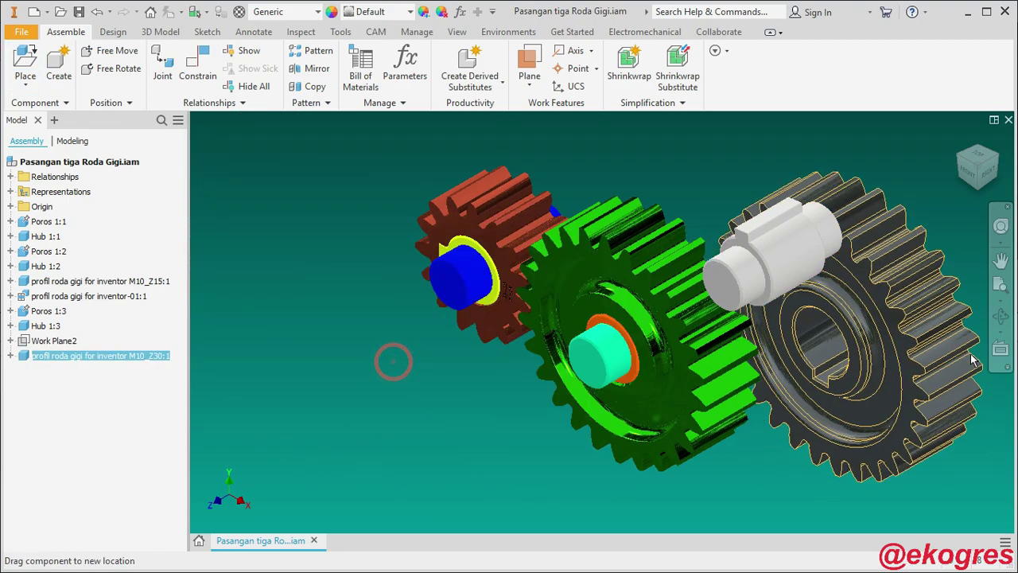
{"action": "scroll", "coordinate": [399, 399], "scroll_direction": "up", "scroll_amount": 5}
{"action": "left_click_drag", "start_coordinate": [580, 411], "coordinate": [620, 363]}
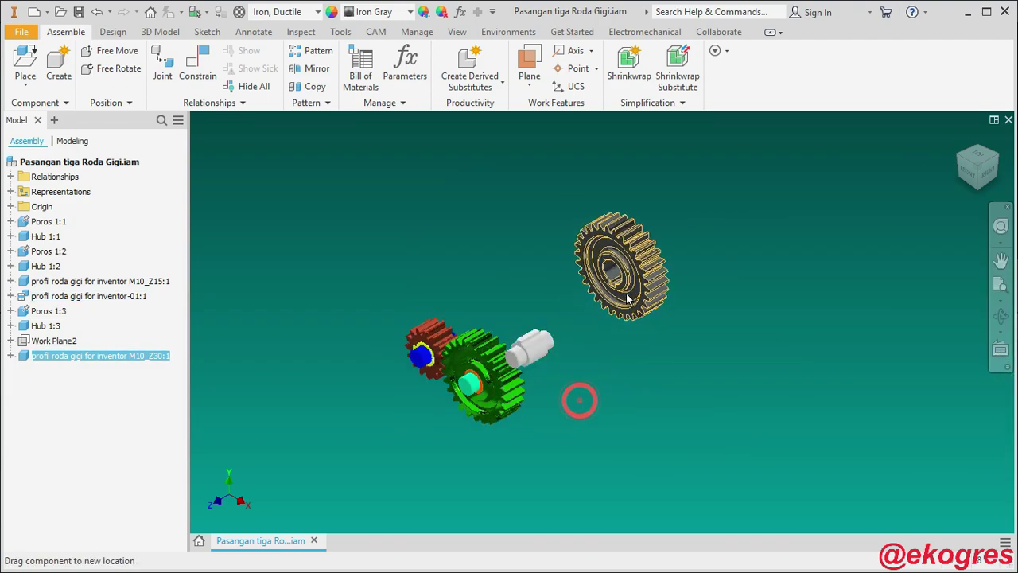
{"action": "scroll", "coordinate": [604, 314], "scroll_direction": "down", "scroll_amount": 3}
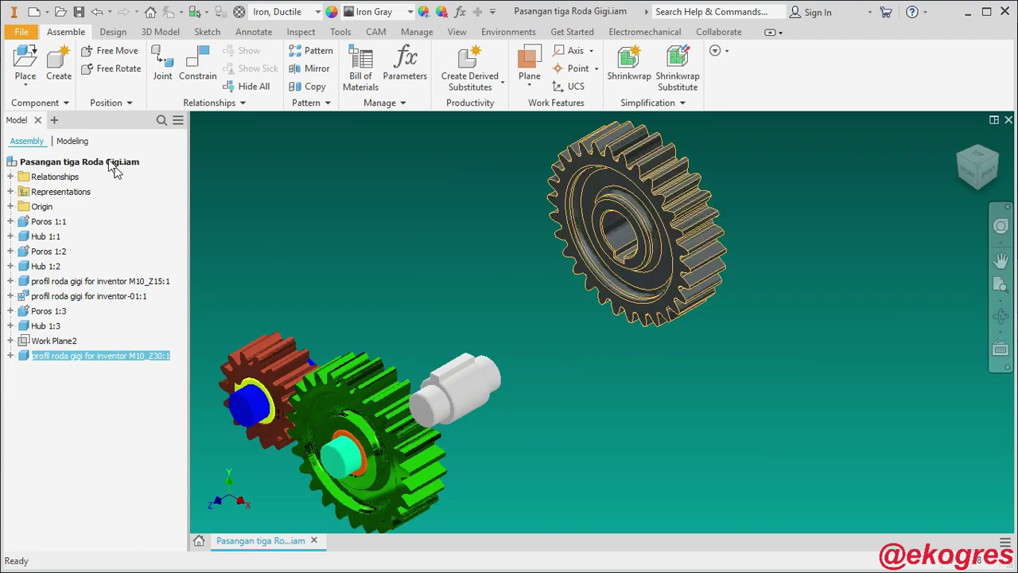
{"action": "left_click", "coordinate": [199, 71]}
Mate the M10_Z30 gear's bore to the white shaft's round surface.
{"action": "scroll", "coordinate": [513, 268], "scroll_direction": "down", "scroll_amount": 3}
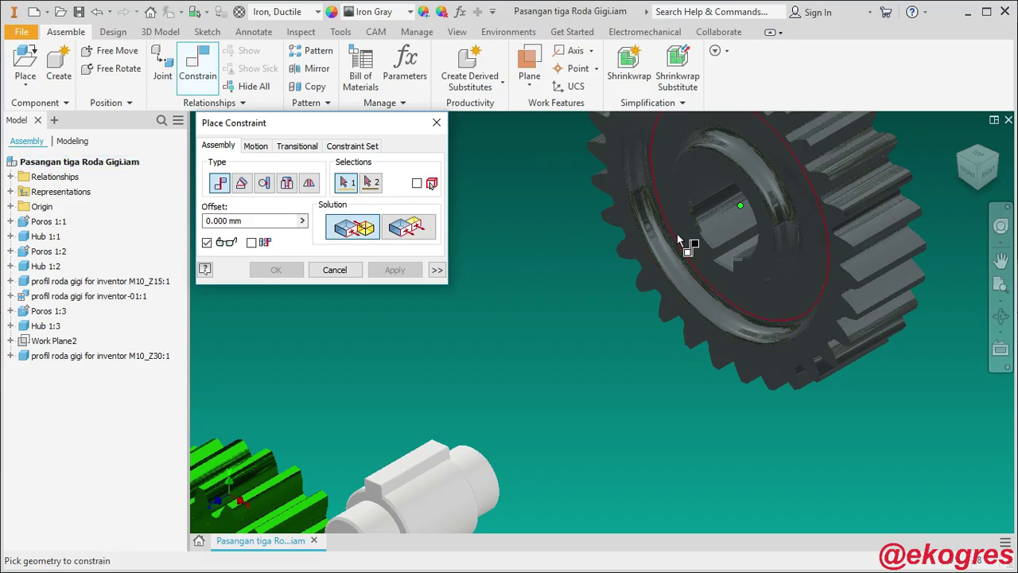
{"action": "left_click", "coordinate": [709, 212]}
{"action": "scroll", "coordinate": [653, 284], "scroll_direction": "up", "scroll_amount": 5}
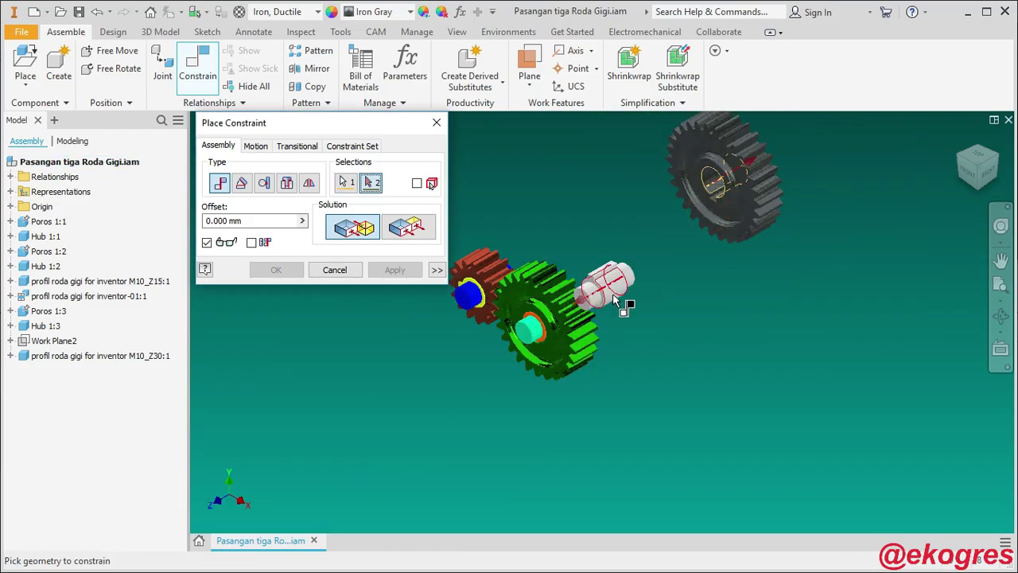
{"action": "scroll", "coordinate": [617, 301], "scroll_direction": "down", "scroll_amount": 2}
{"action": "scroll", "coordinate": [616, 300], "scroll_direction": "down", "scroll_amount": 3}
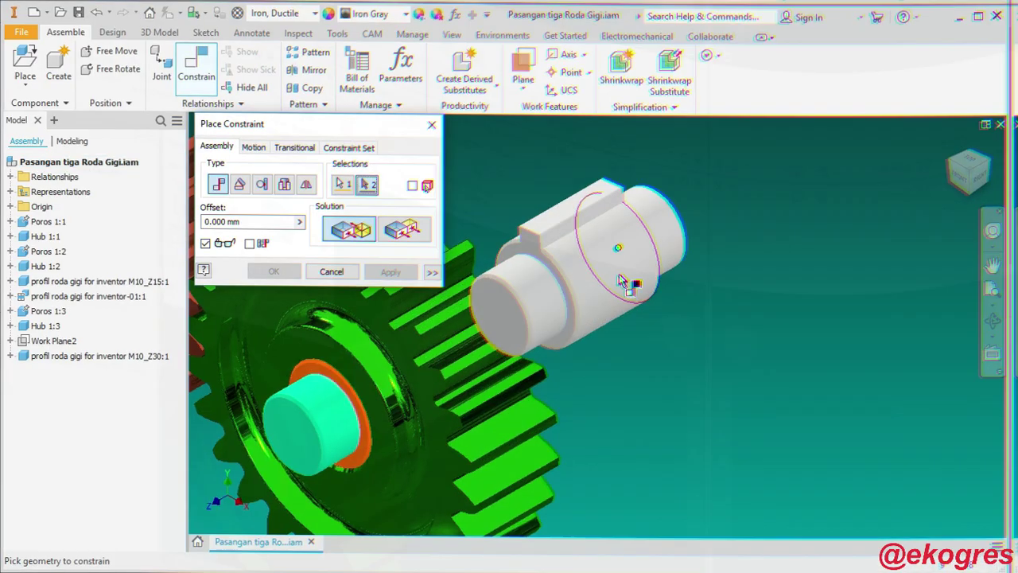
{"action": "left_click", "coordinate": [612, 235]}
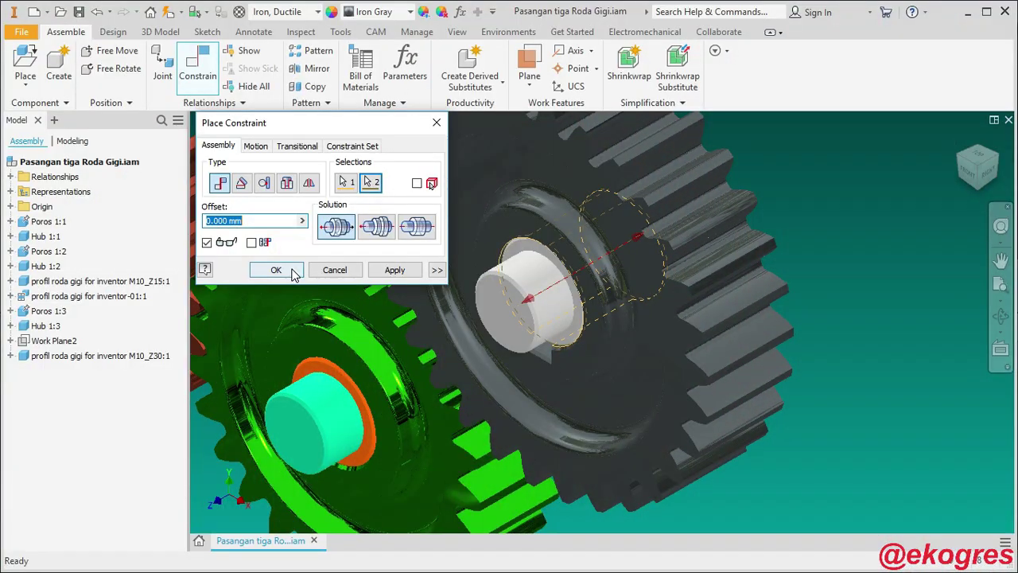
{"action": "left_click", "coordinate": [292, 273]}
{"action": "left_click_drag", "start_coordinate": [636, 366], "coordinate": [849, 244]}
Mate the gear's keyway face to the matching face on the shaft's key.
{"action": "left_click", "coordinate": [203, 72]}
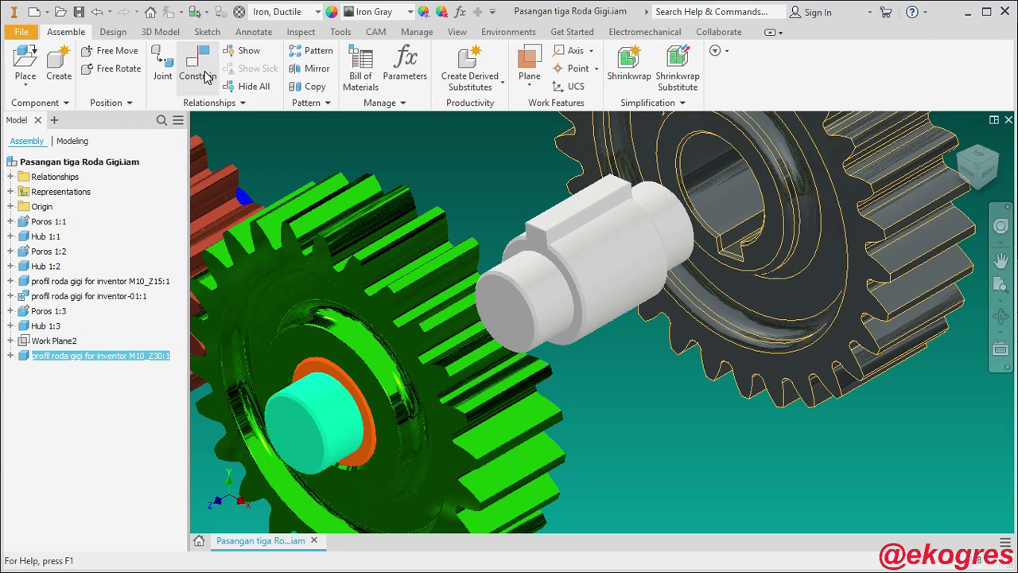
{"action": "scroll", "coordinate": [704, 216], "scroll_direction": "up", "scroll_amount": 3}
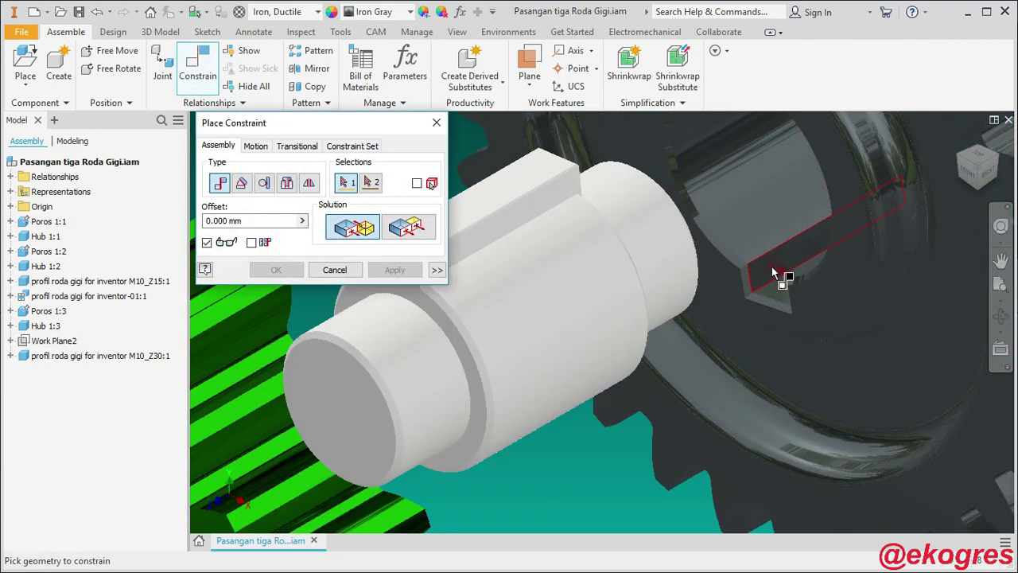
{"action": "mouse_move", "coordinate": [787, 268]}
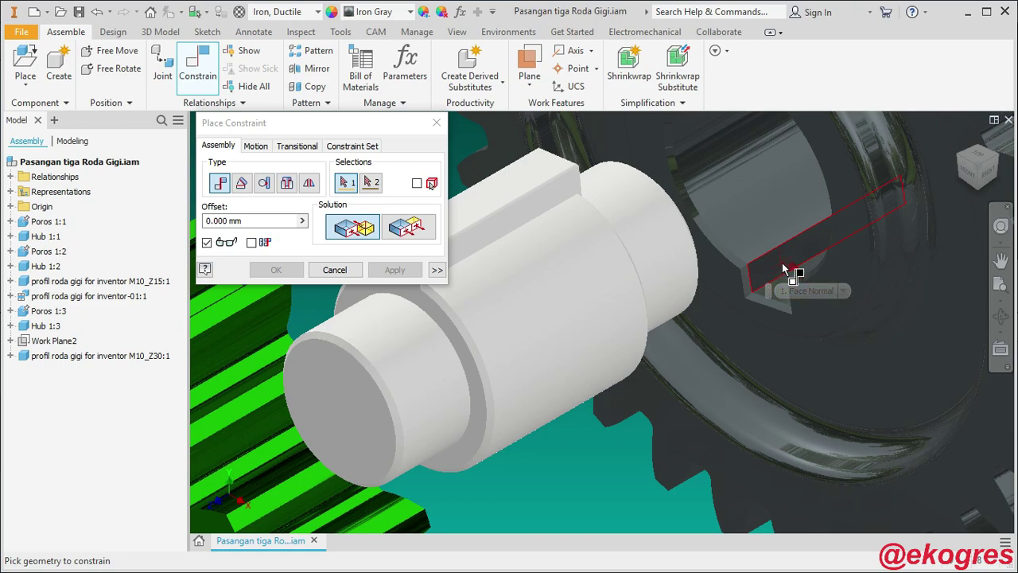
{"action": "left_click", "coordinate": [781, 264]}
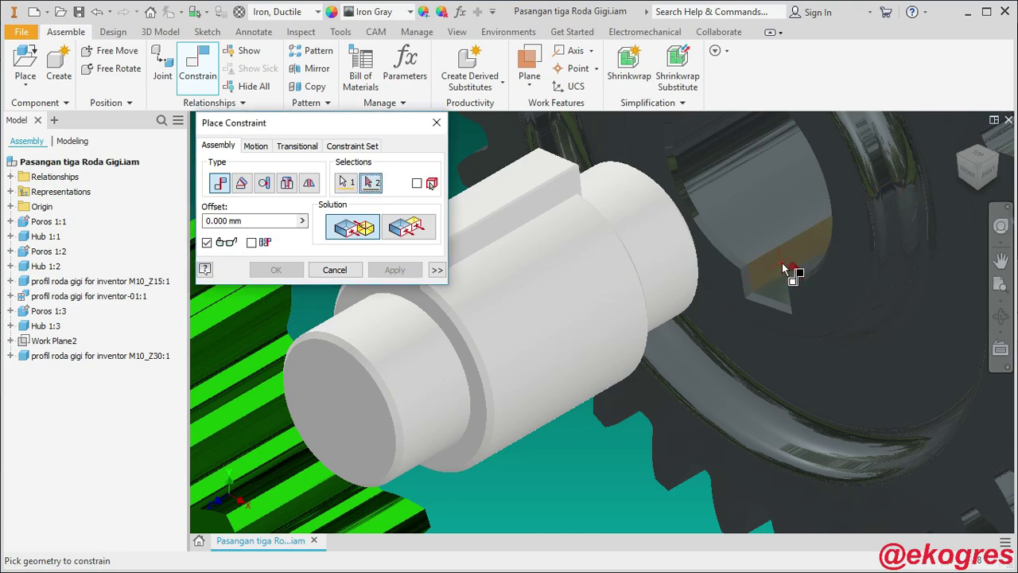
{"action": "left_click", "coordinate": [530, 209]}
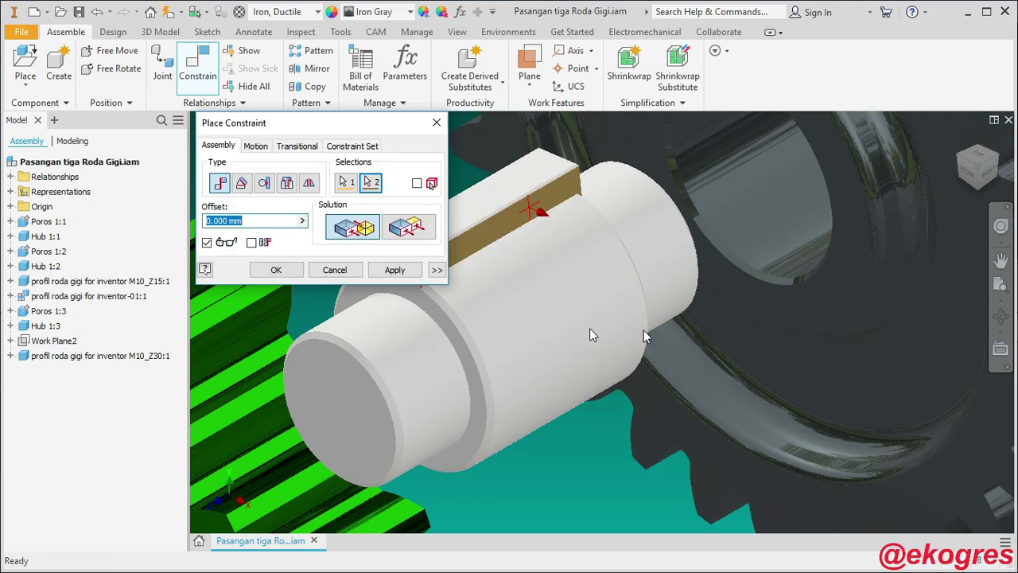
{"action": "scroll", "coordinate": [776, 368], "scroll_direction": "down", "scroll_amount": 3}
{"action": "scroll", "coordinate": [775, 369], "scroll_direction": "down", "scroll_amount": 3}
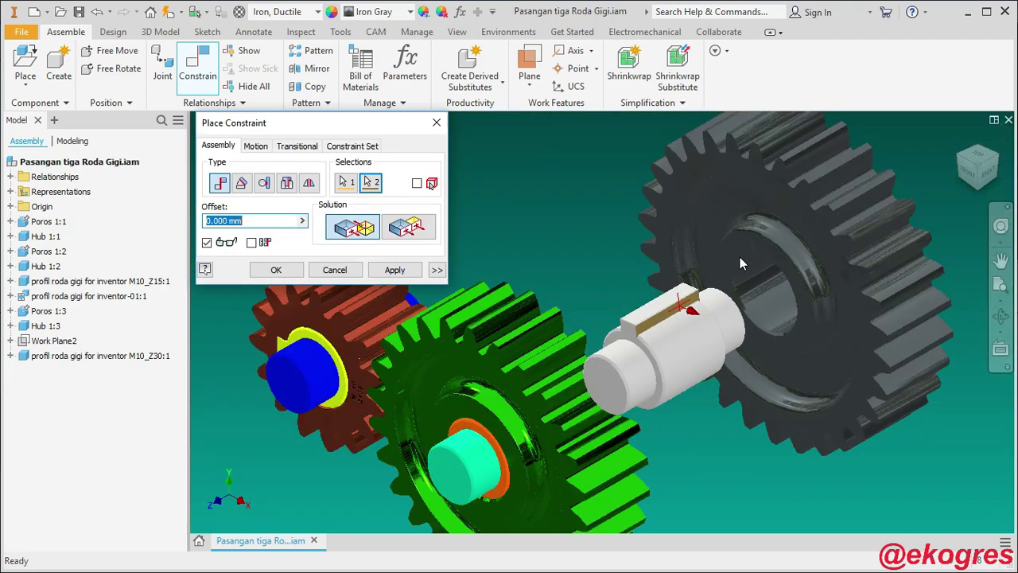
{"action": "scroll", "coordinate": [740, 257], "scroll_direction": "up", "scroll_amount": 3}
{"action": "left_click", "coordinate": [276, 270]}
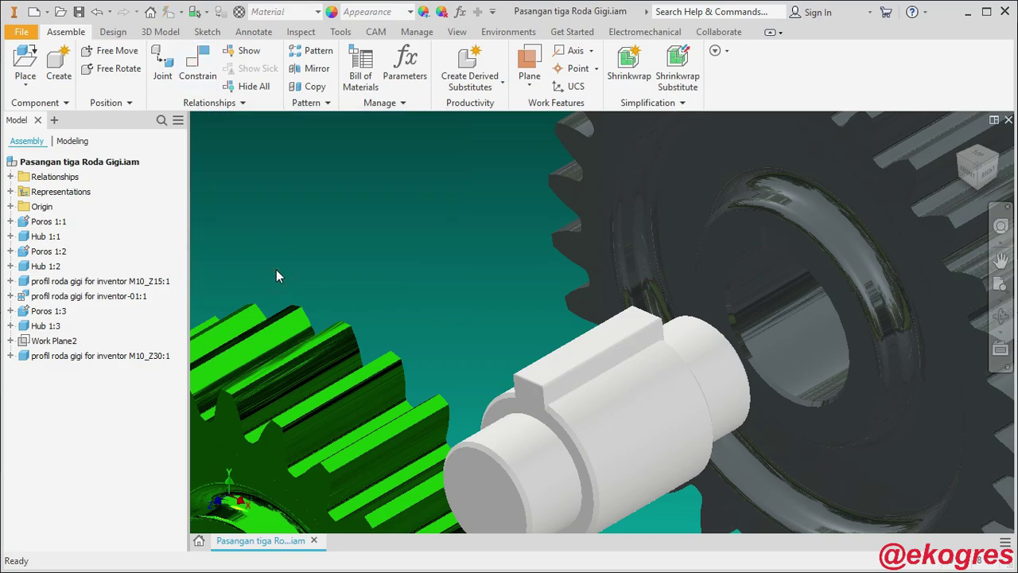
Flush the M10_Z30 gear's XZ plane to Hub 1:3's XY plane using the flipped solution.
{"action": "left_click_drag", "start_coordinate": [894, 384], "coordinate": [789, 409]}
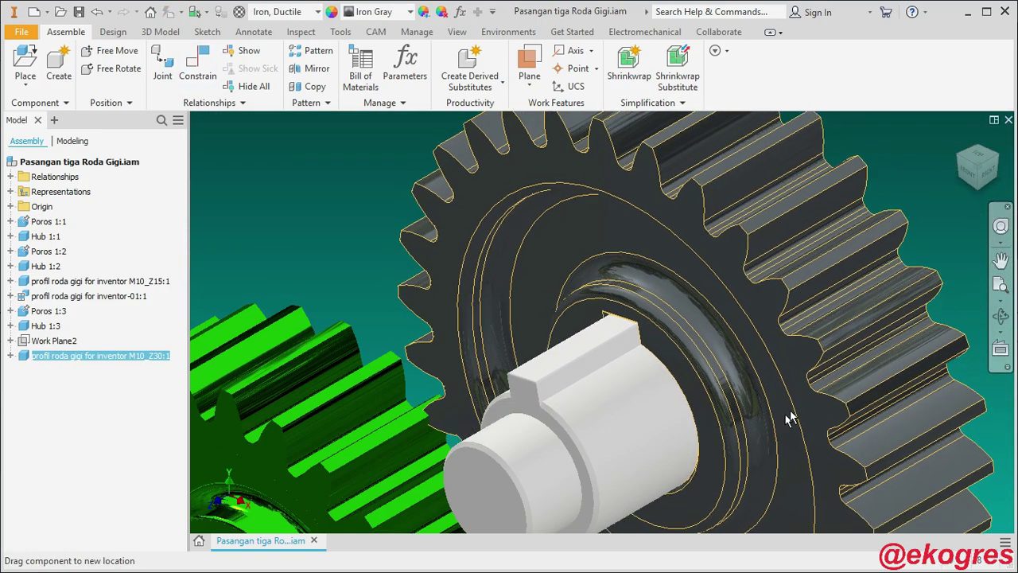
{"action": "scroll", "coordinate": [759, 265], "scroll_direction": "down", "scroll_amount": 3}
{"action": "scroll", "coordinate": [759, 265], "scroll_direction": "down", "scroll_amount": 2}
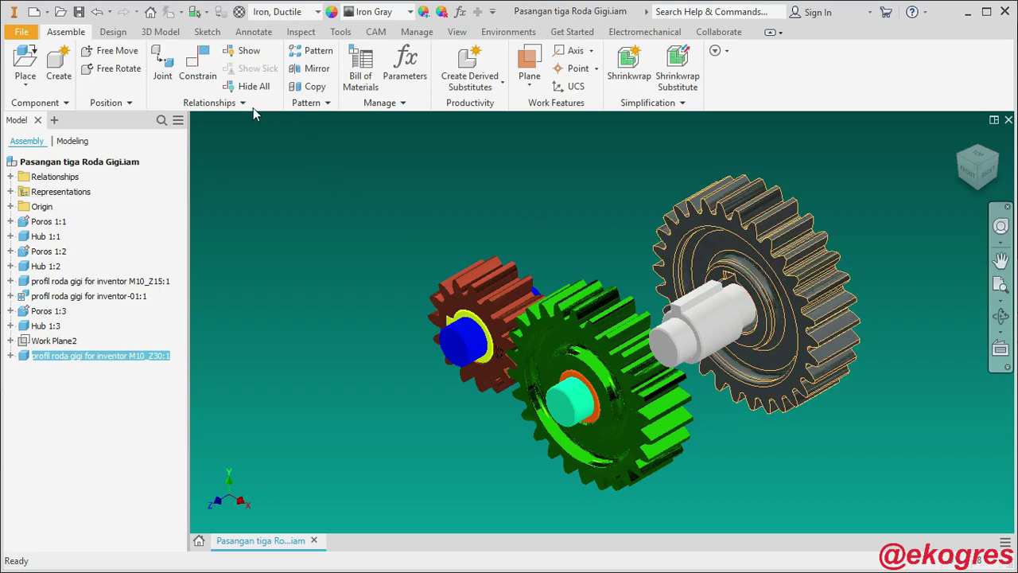
{"action": "left_click", "coordinate": [199, 80]}
{"action": "left_click", "coordinate": [11, 356]}
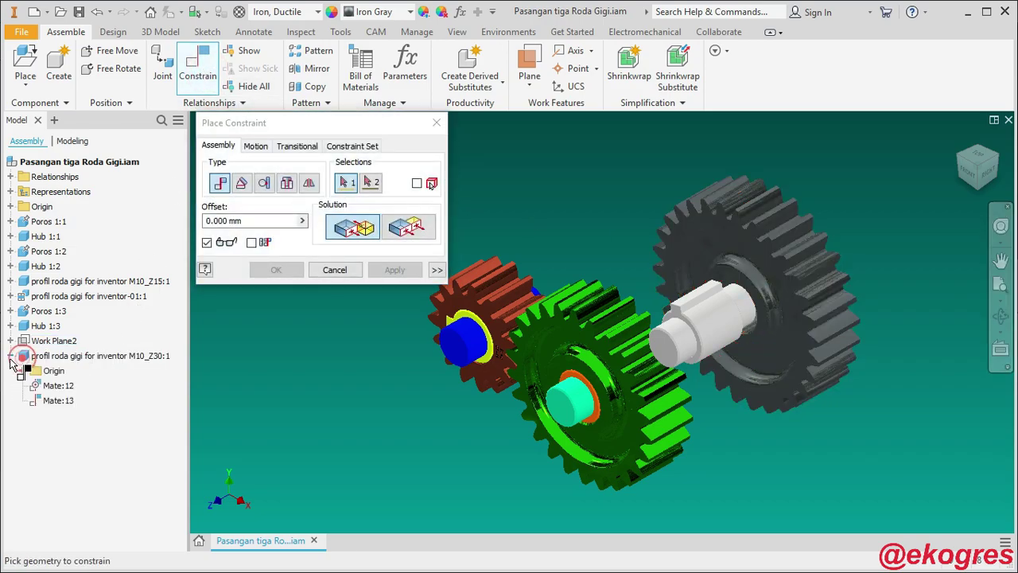
{"action": "left_click", "coordinate": [22, 371]}
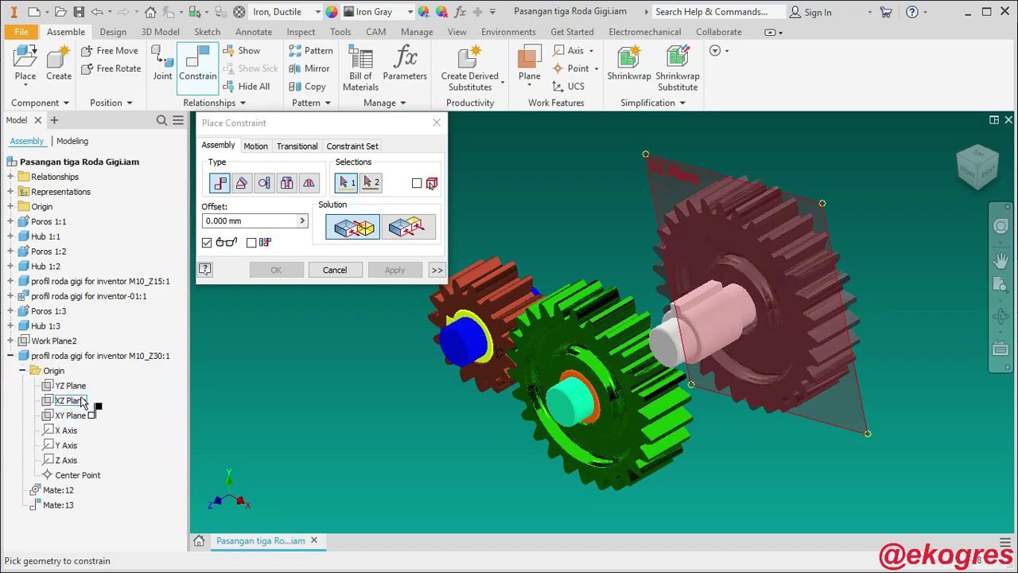
{"action": "left_click", "coordinate": [83, 401]}
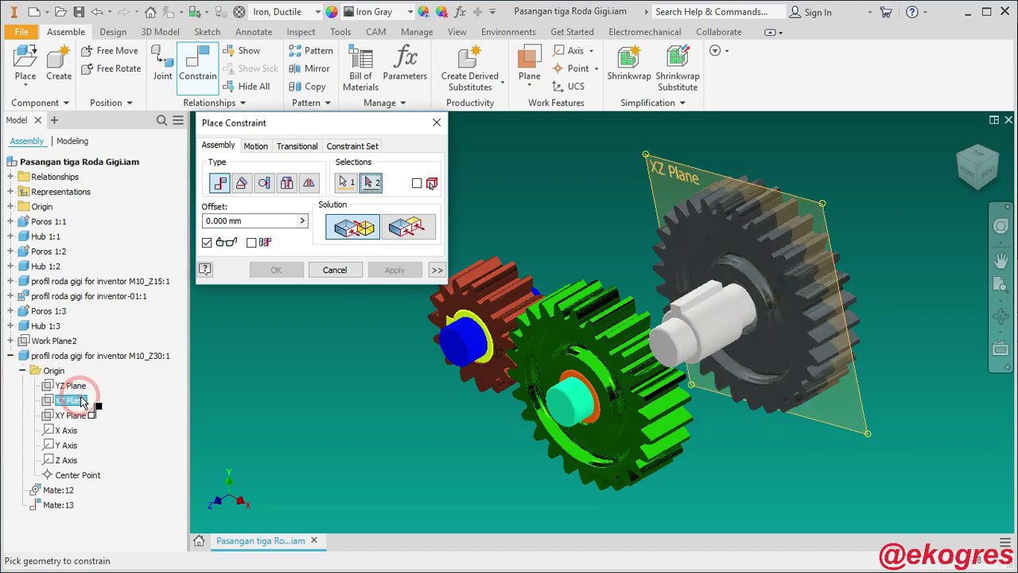
{"action": "left_click", "coordinate": [13, 327]}
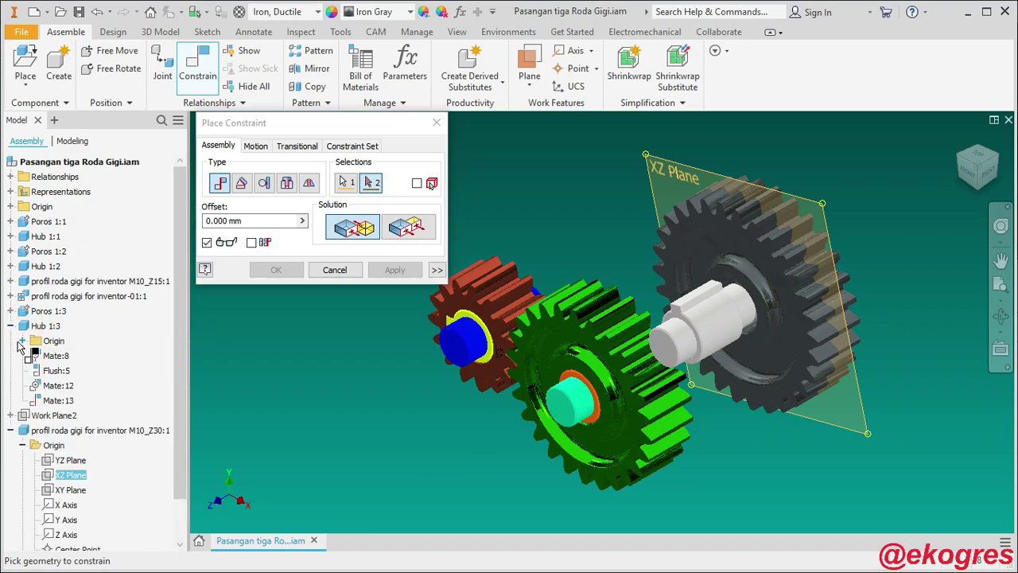
{"action": "left_click", "coordinate": [22, 341]}
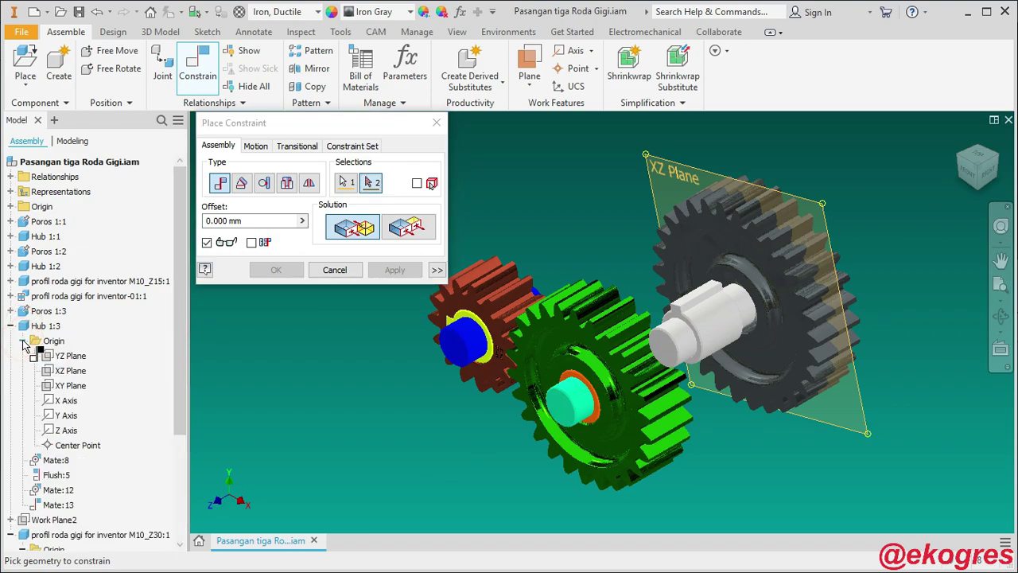
{"action": "left_click", "coordinate": [70, 386]}
{"action": "left_click", "coordinate": [428, 236]}
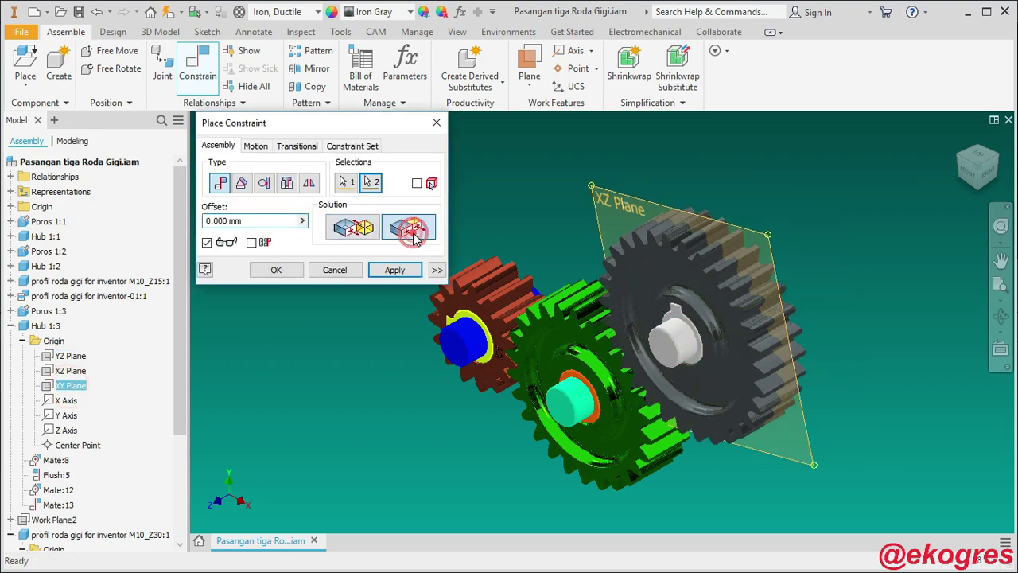
{"action": "left_click", "coordinate": [289, 272]}
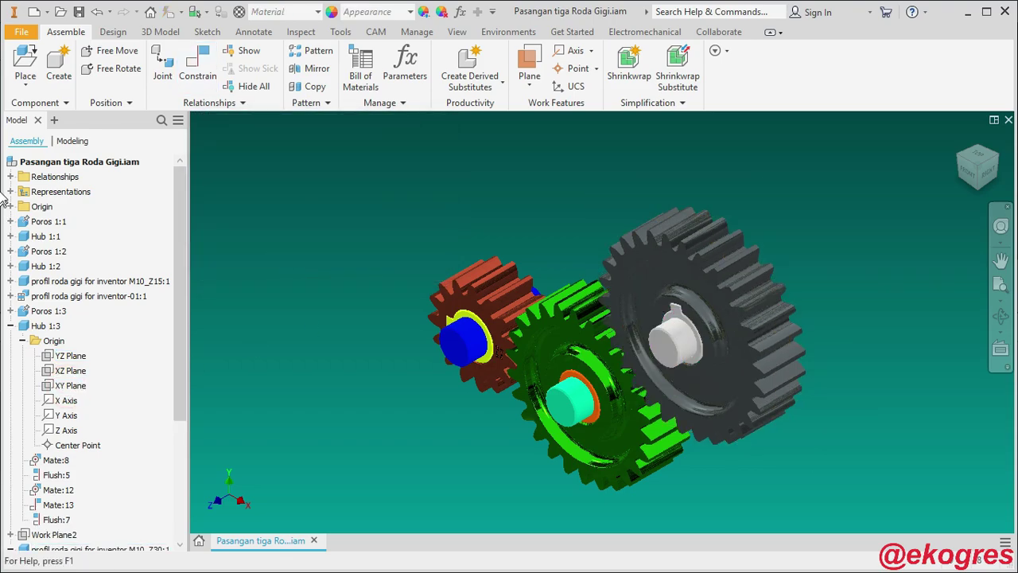
Fold the Hub 1:3 and gear branches, restore the home view, and expand Hub 1:1's constraints.
{"action": "left_click", "coordinate": [10, 326]}
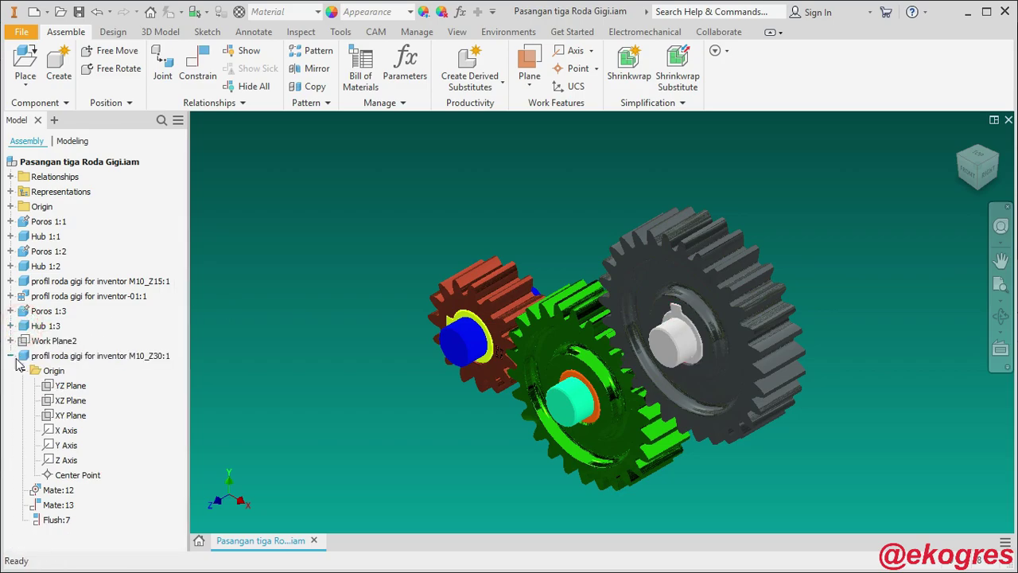
{"action": "left_click", "coordinate": [11, 355]}
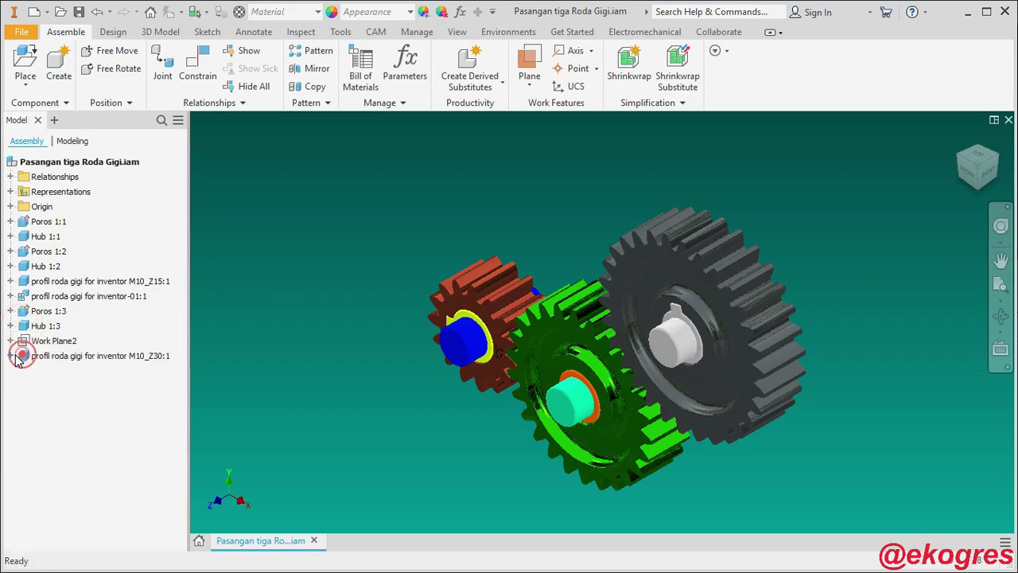
{"action": "left_click", "coordinate": [980, 158]}
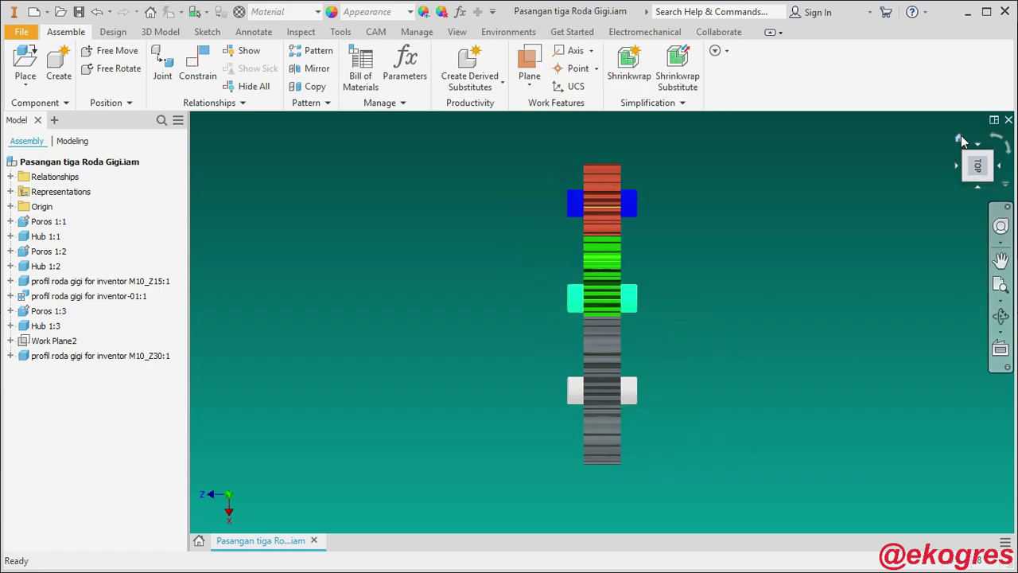
{"action": "left_click", "coordinate": [960, 137]}
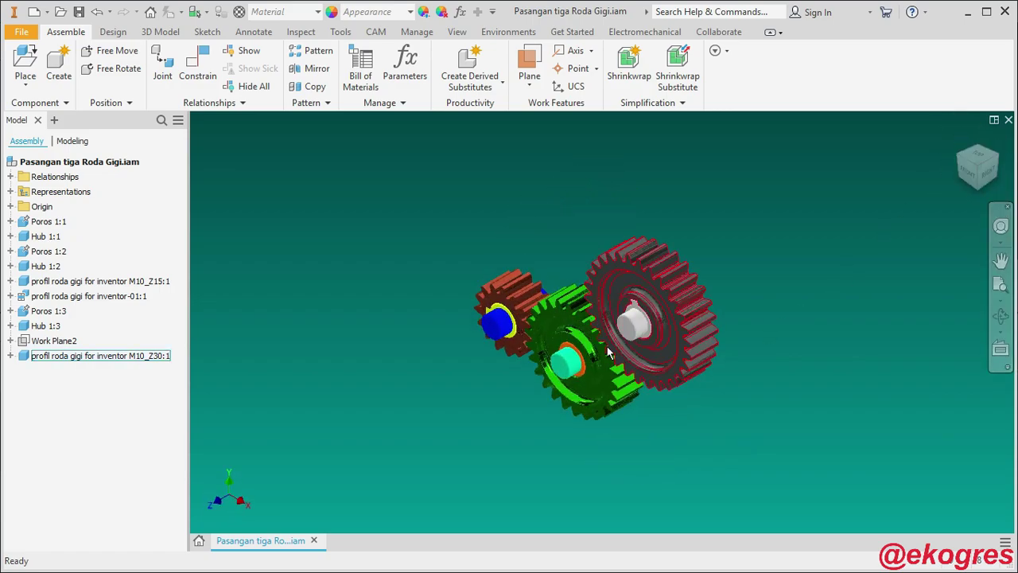
{"action": "scroll", "coordinate": [610, 353], "scroll_direction": "down", "scroll_amount": 2}
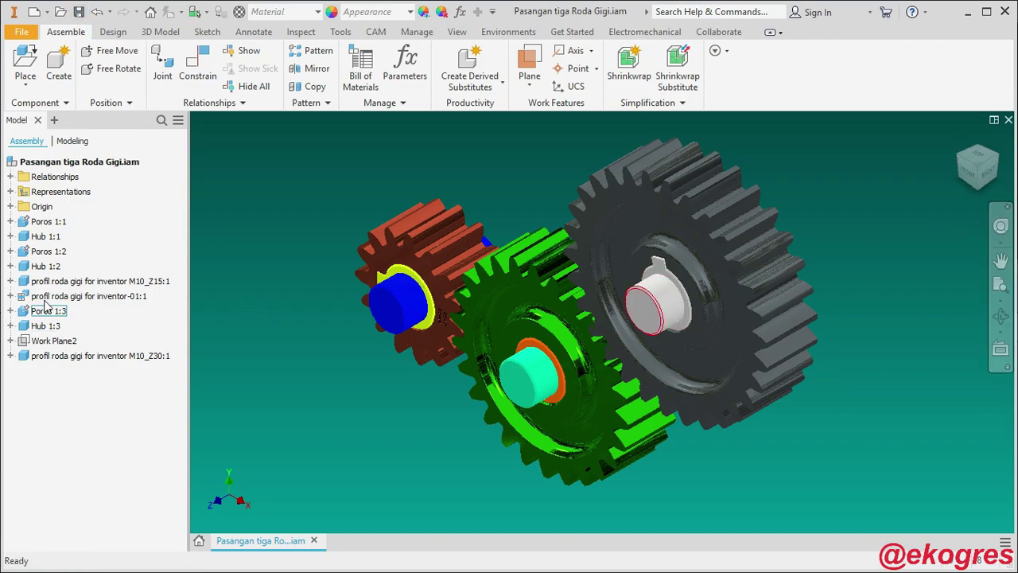
{"action": "left_click", "coordinate": [10, 236]}
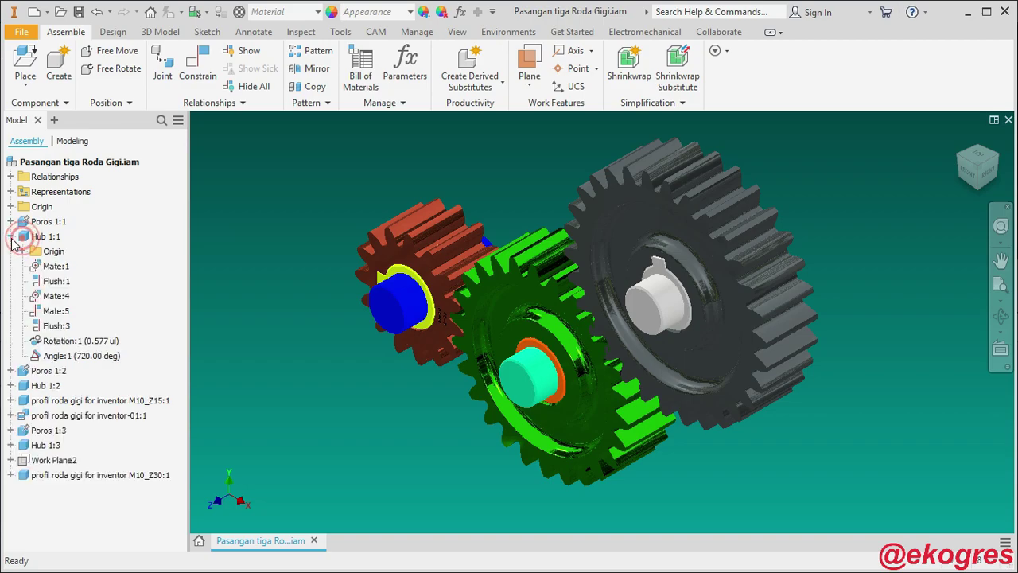
Drive Angle:1 in reverse with the Pause Delay set to 0.
{"action": "right_click", "coordinate": [114, 361]}
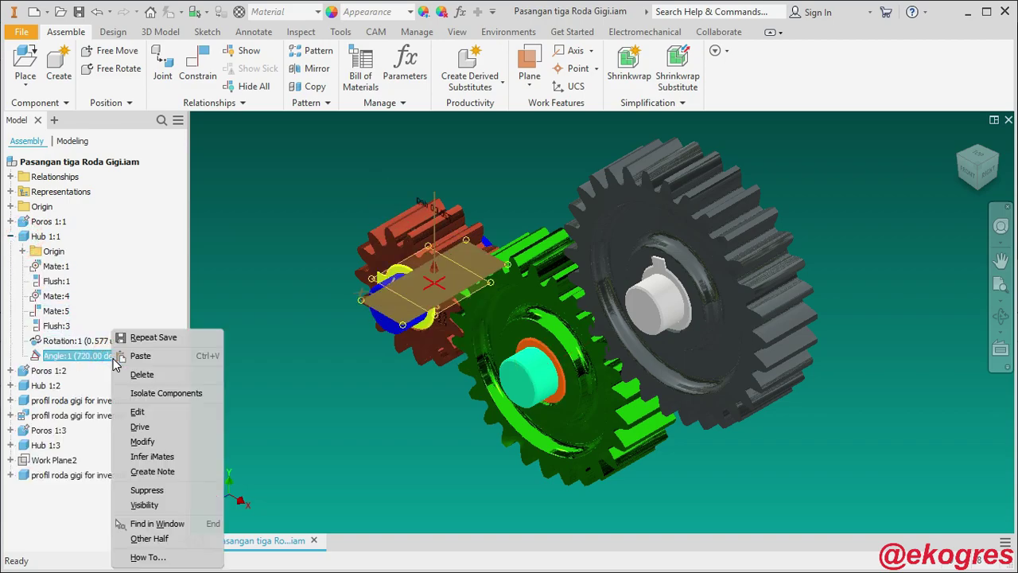
{"action": "left_click", "coordinate": [140, 427]}
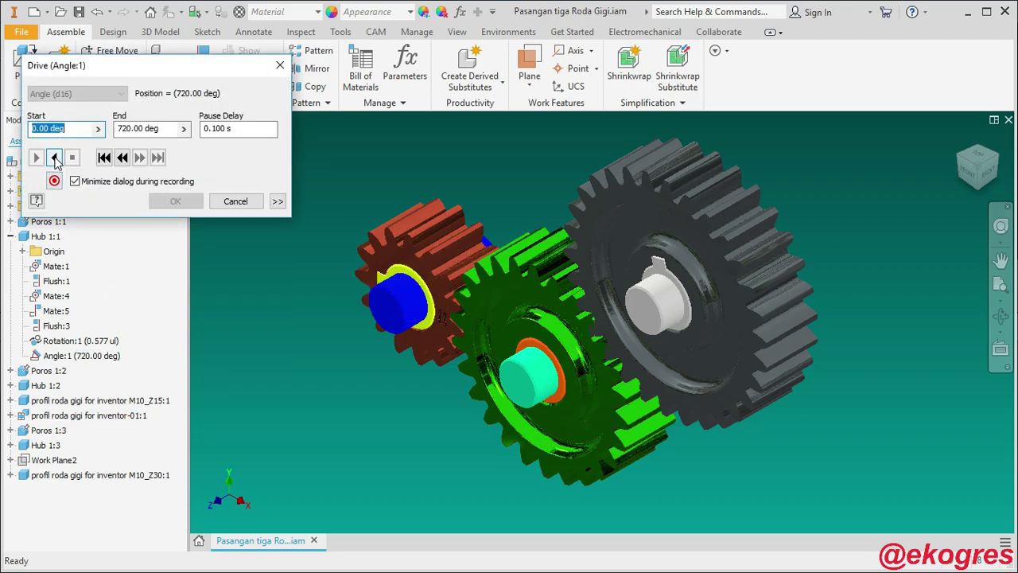
{"action": "left_click", "coordinate": [54, 157]}
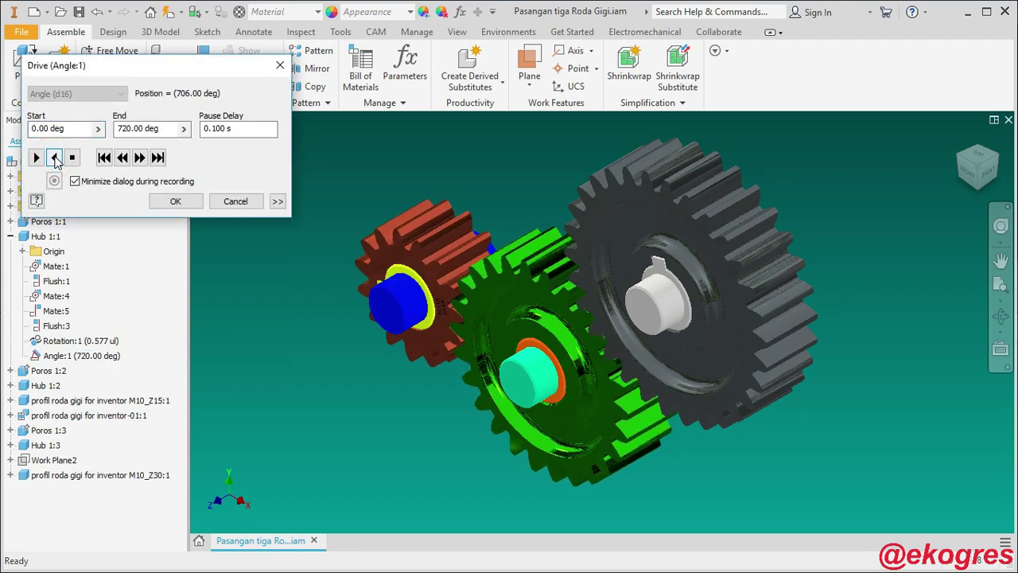
{"action": "left_click", "coordinate": [257, 129]}
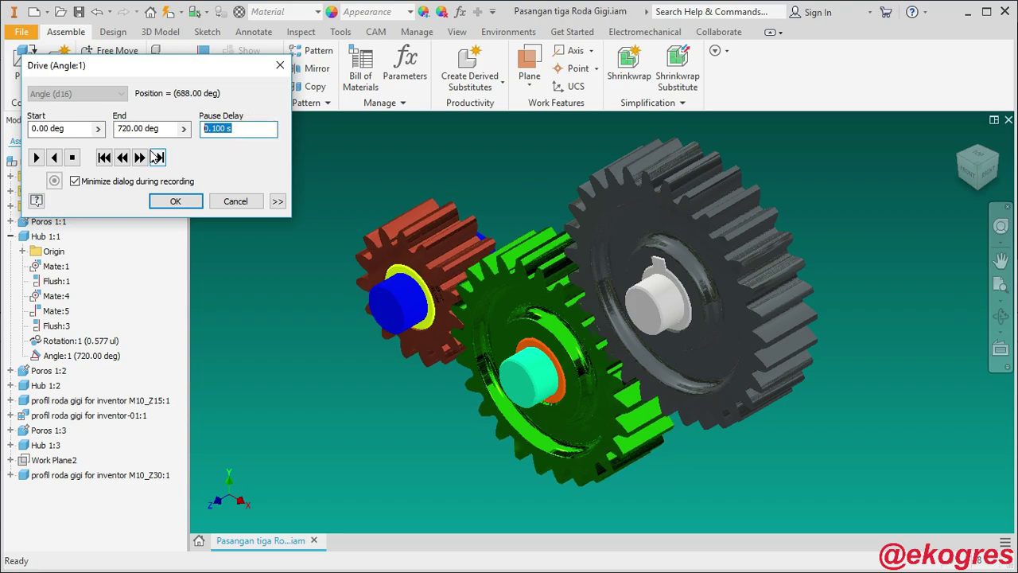
{"action": "type", "text": "0"}
{"action": "key", "text": "Return"}
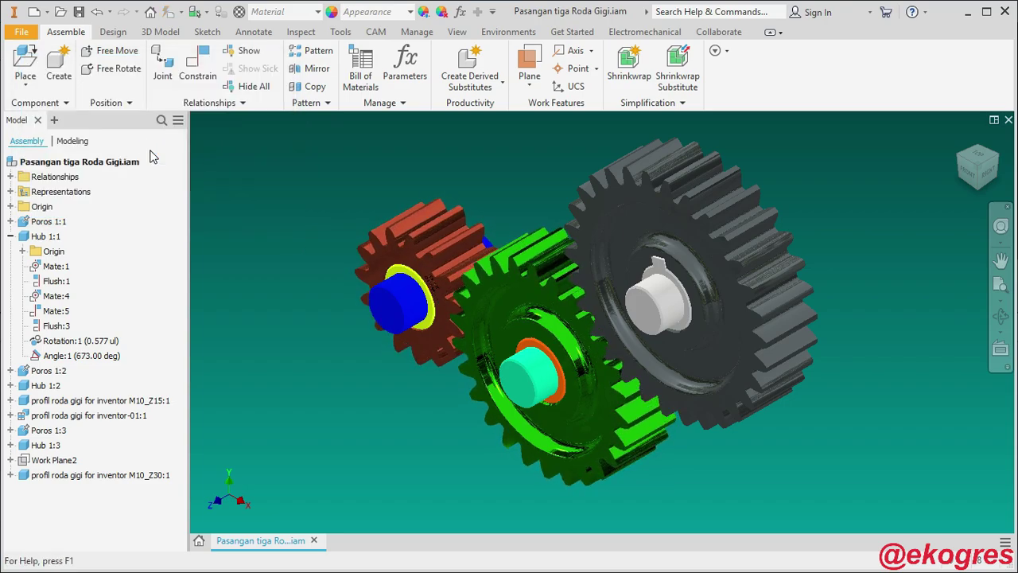
Drive Angle:1 forward again, leaving it at 673.00 deg.
{"action": "left_click", "coordinate": [80, 359]}
{"action": "right_click", "coordinate": [82, 358]}
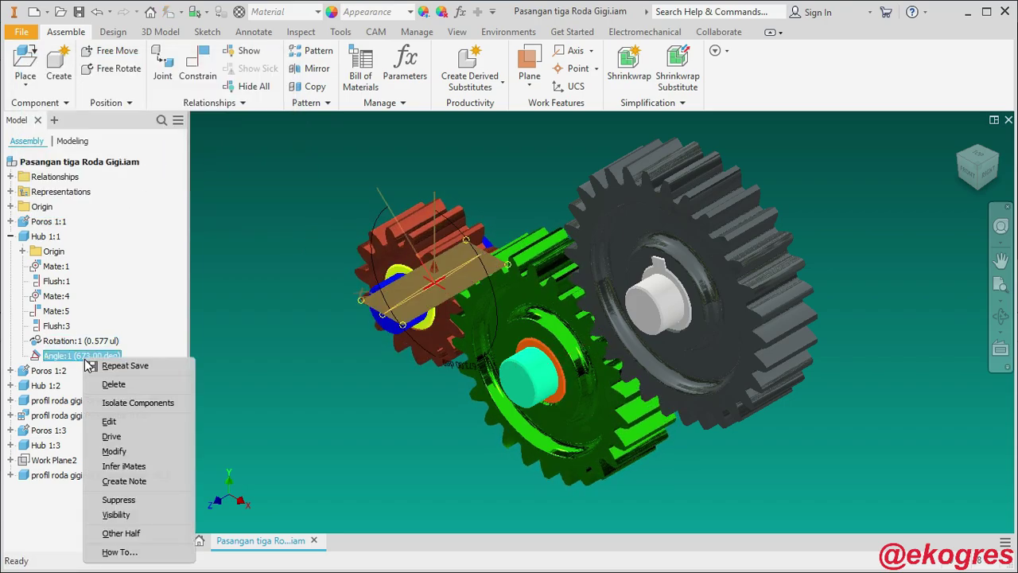
{"action": "left_click", "coordinate": [123, 441]}
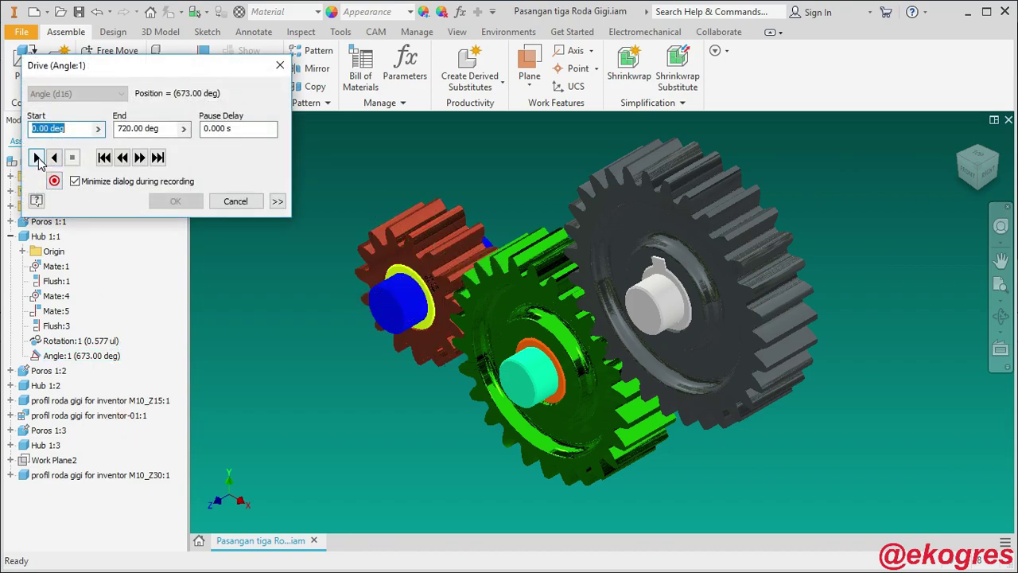
{"action": "left_click", "coordinate": [37, 157]}
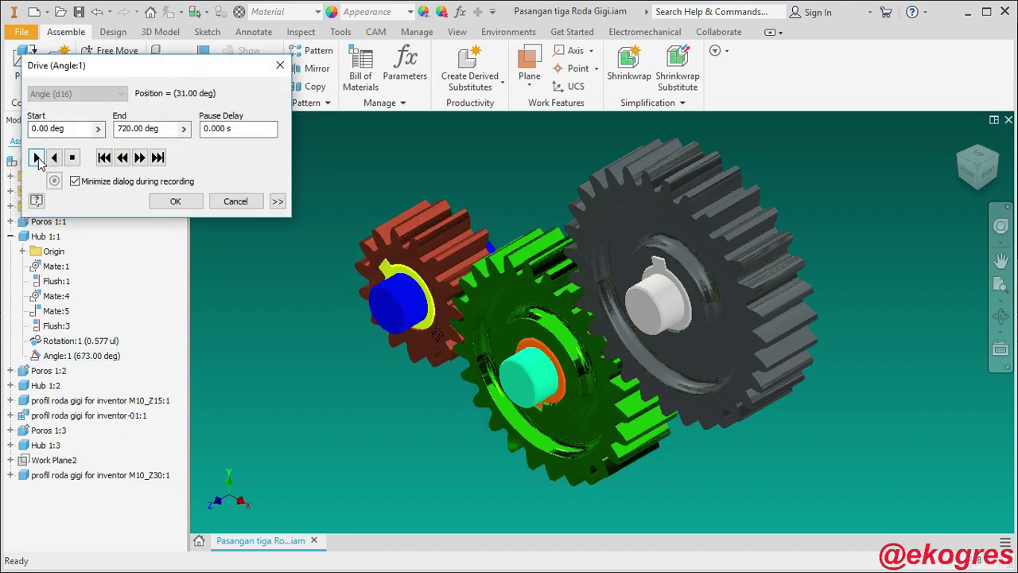
{"action": "left_click", "coordinate": [250, 200]}
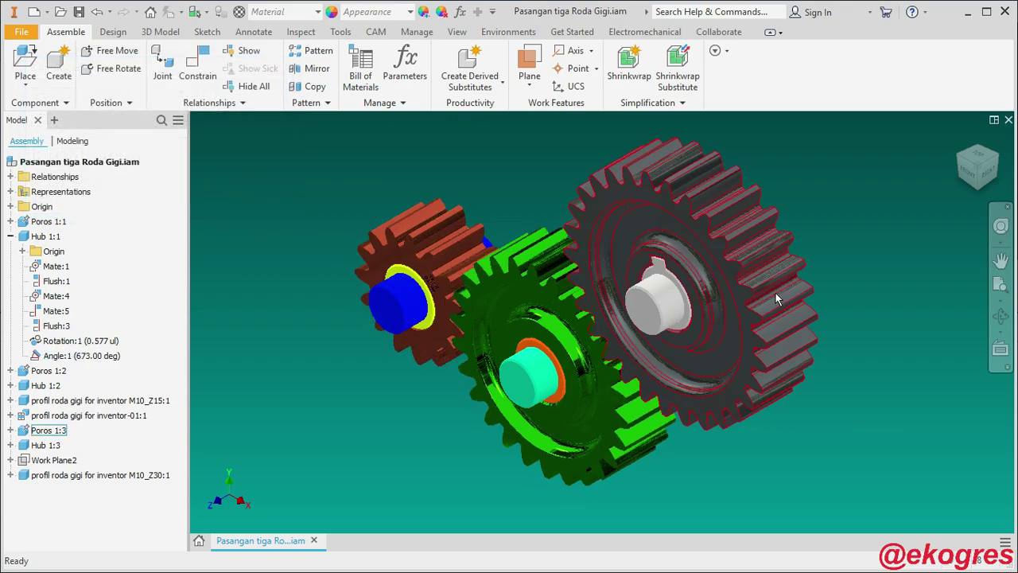
Orbit and zoom in toward where the green and gray gears mesh.
{"action": "left_click", "coordinate": [1002, 317]}
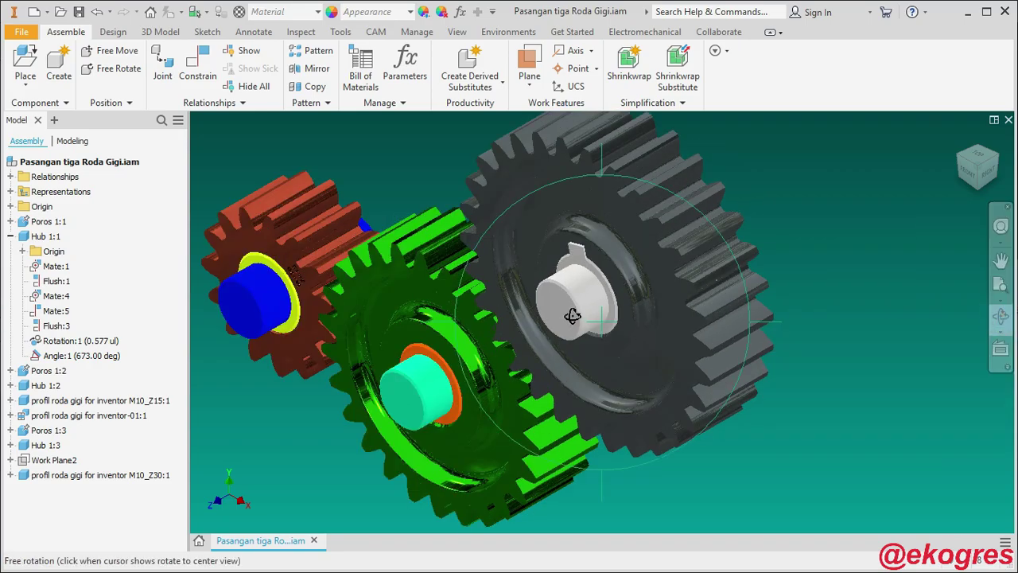
{"action": "mouse_move", "coordinate": [622, 322]}
{"action": "left_mouse_down"}
{"action": "mouse_move", "coordinate": [639, 271]}
{"action": "mouse_move", "coordinate": [657, 283]}
{"action": "left_mouse_up"}
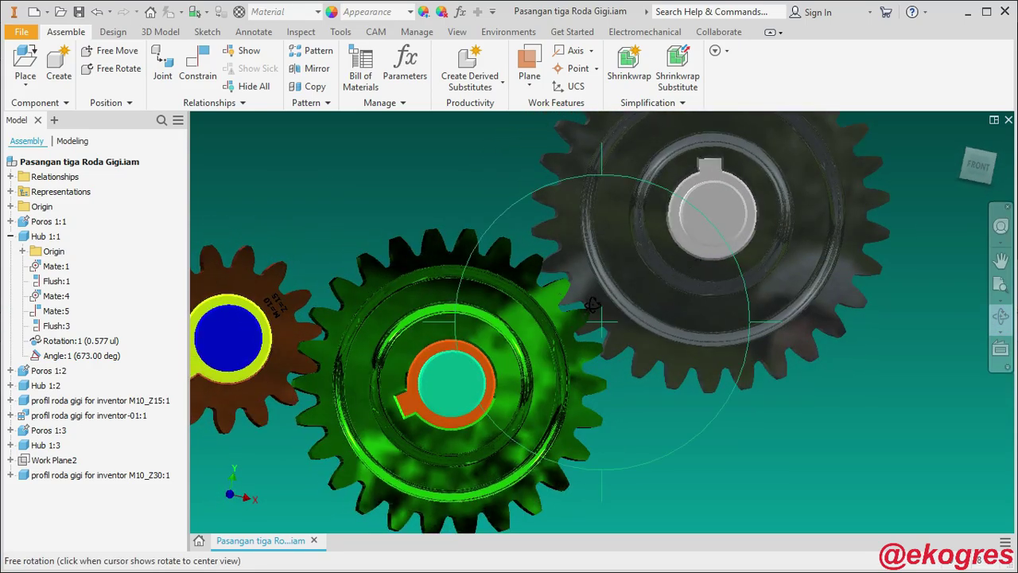
{"action": "scroll", "coordinate": [593, 306], "scroll_direction": "up", "scroll_amount": 2}
{"action": "right_click", "coordinate": [697, 458]}
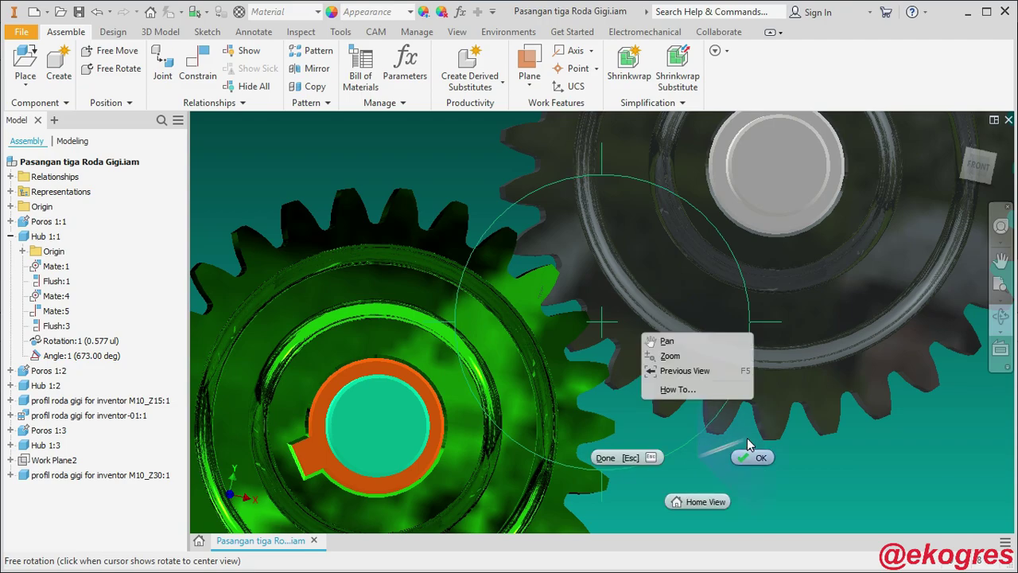
{"action": "key", "text": "Escape"}
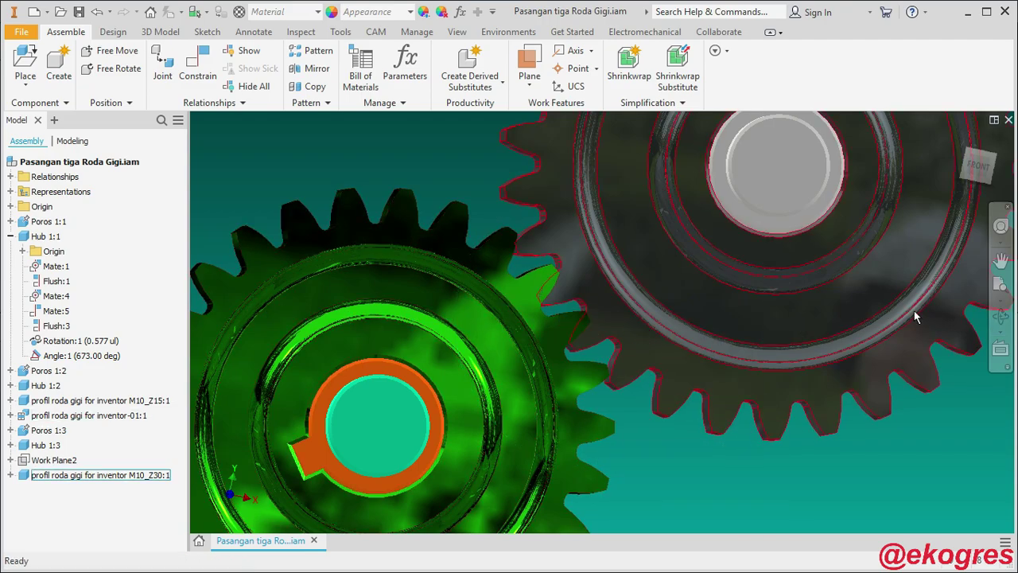
Re-orbit to face the meshing teeth and start a new assembly constraint.
{"action": "left_click", "coordinate": [1001, 316]}
{"action": "left_click_drag", "start_coordinate": [711, 324], "coordinate": [636, 352]}
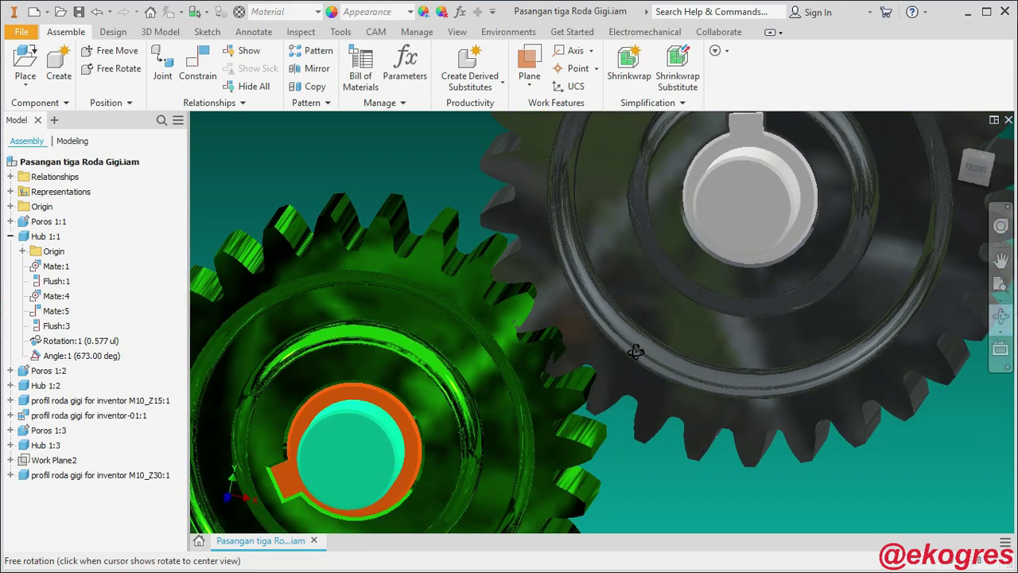
{"action": "right_click", "coordinate": [636, 352]}
{"action": "left_click", "coordinate": [685, 338]}
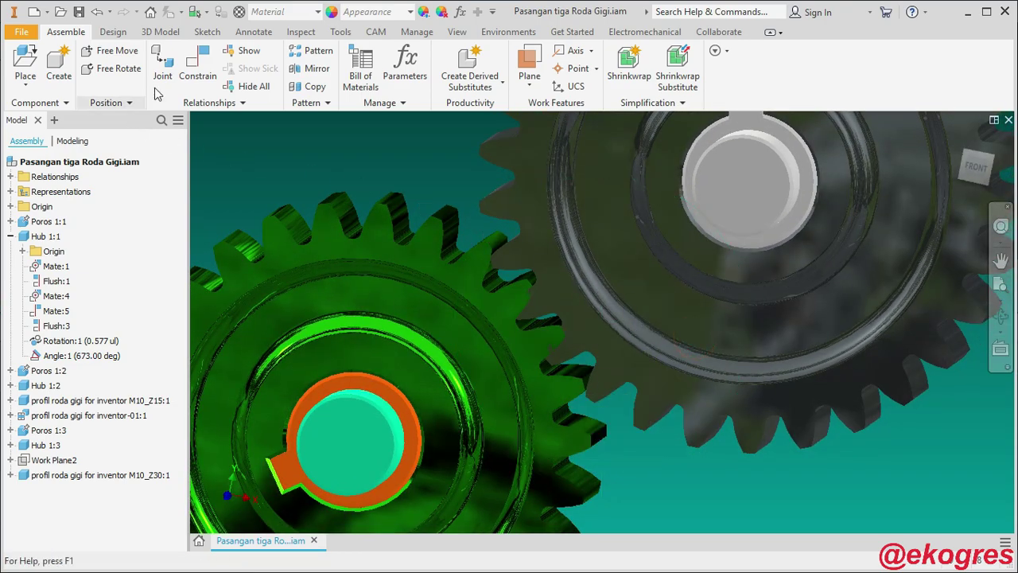
{"action": "left_click", "coordinate": [205, 80]}
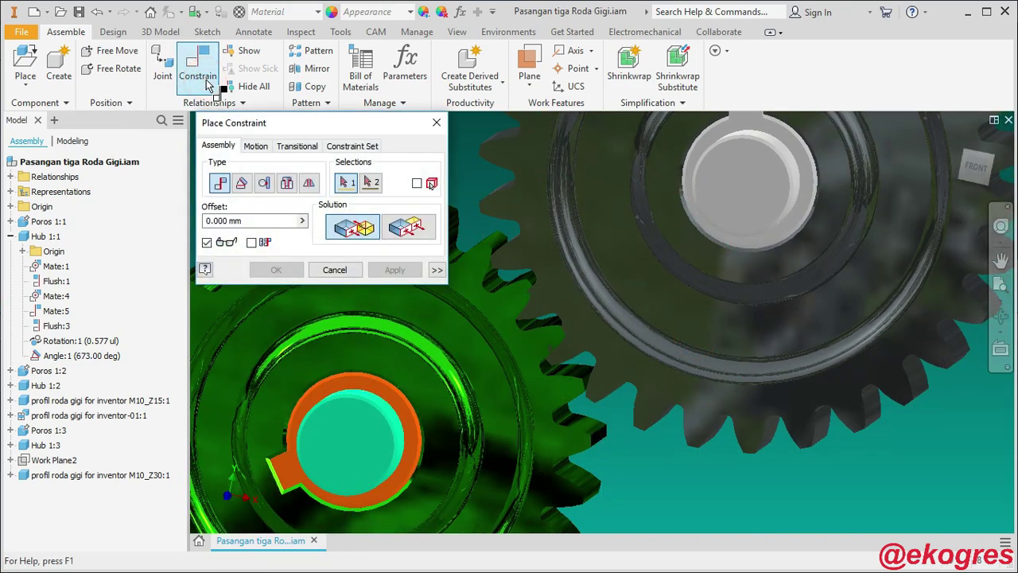
Choose the Tangent constraint type and pick a tooth face on the green gear.
{"action": "left_click", "coordinate": [265, 184]}
{"action": "scroll", "coordinate": [544, 336], "scroll_direction": "down", "scroll_amount": 4}
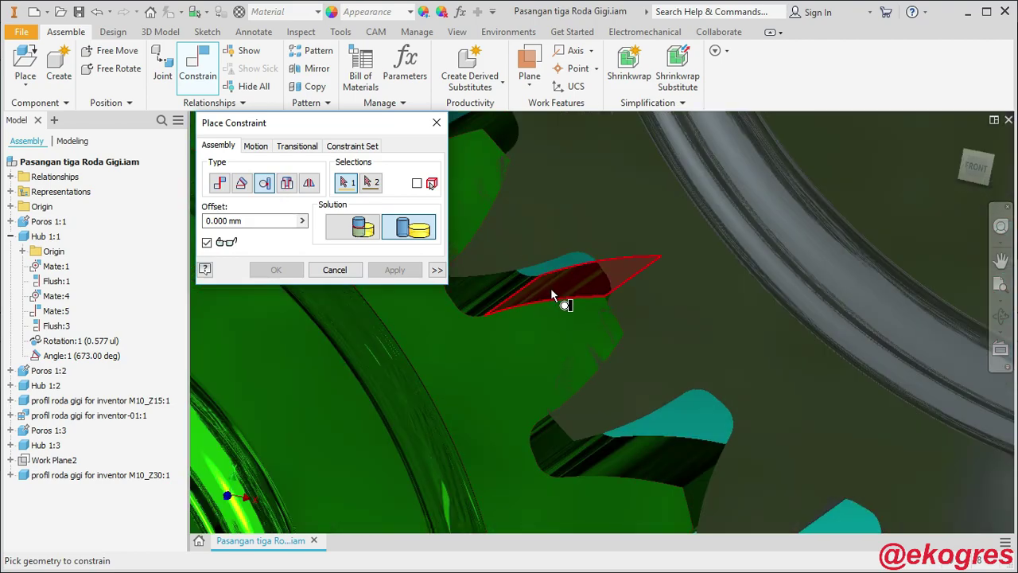
{"action": "left_click", "coordinate": [571, 292]}
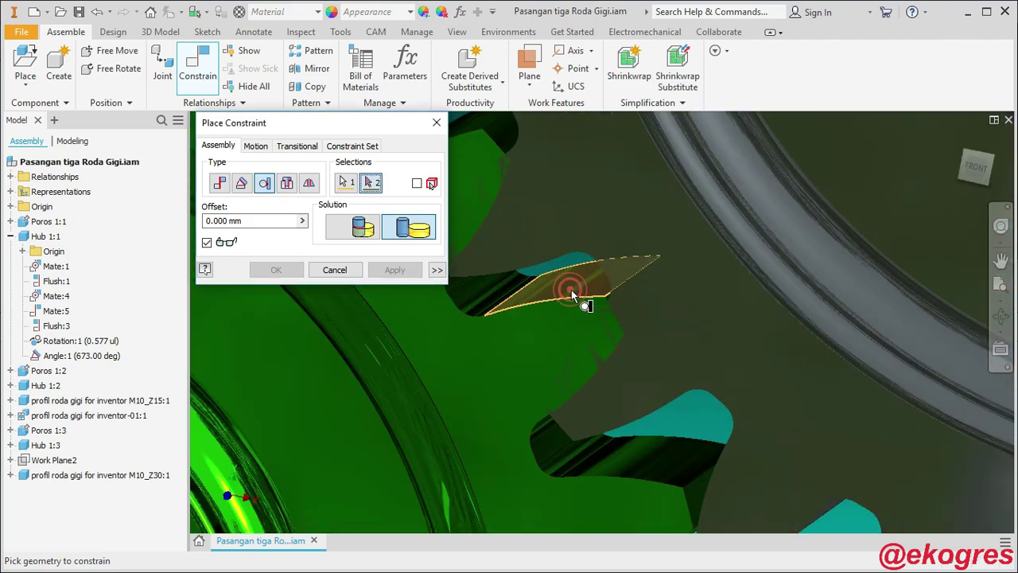
Pick the grey gear's tooth face as the second selection, then view the mesh from Front.
{"action": "left_click", "coordinate": [1002, 317]}
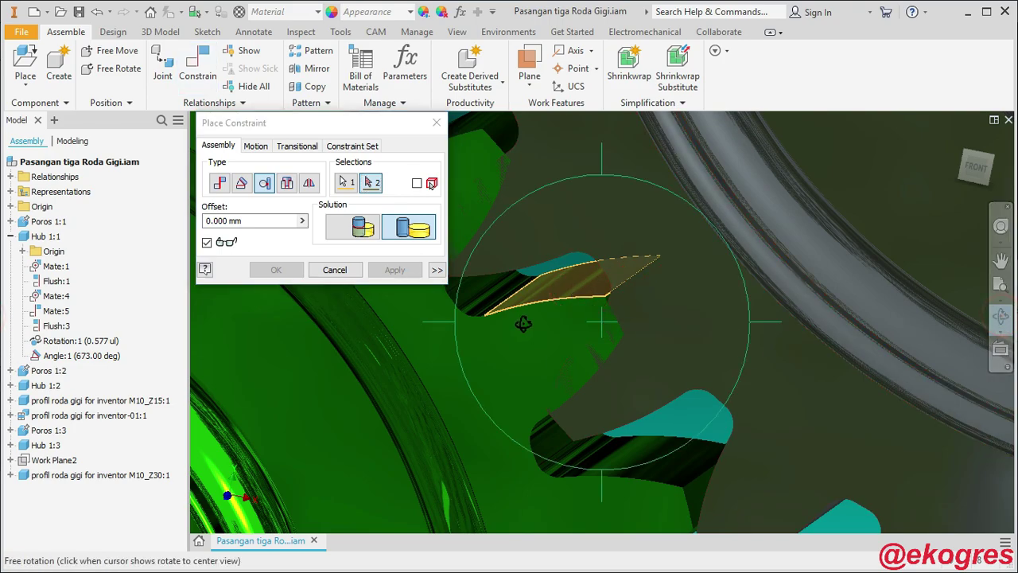
{"action": "mouse_move", "coordinate": [604, 350]}
{"action": "left_mouse_down"}
{"action": "mouse_move", "coordinate": [683, 363]}
{"action": "mouse_move", "coordinate": [550, 211]}
{"action": "left_mouse_up"}
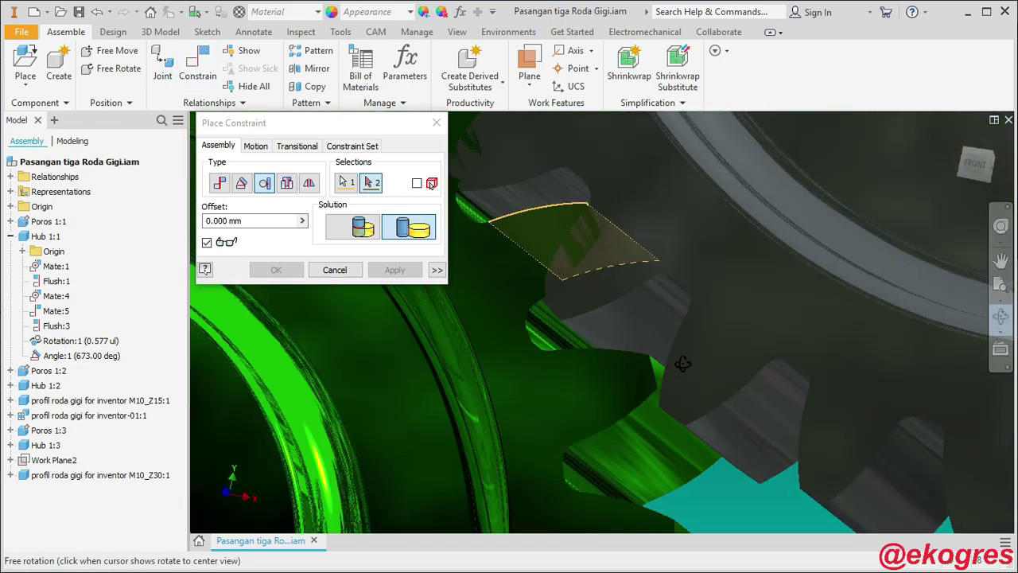
{"action": "right_click", "coordinate": [550, 211]}
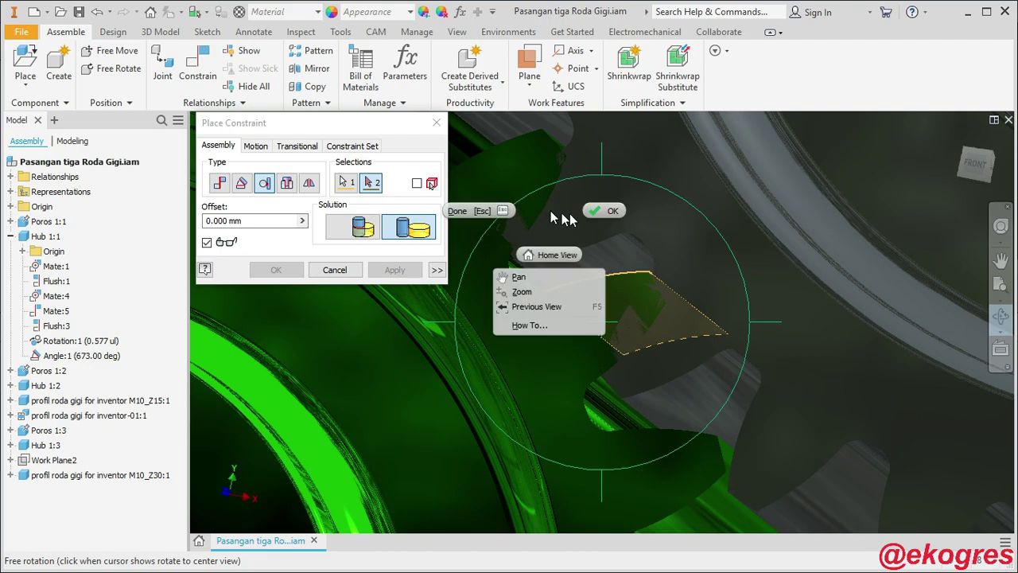
{"action": "left_click", "coordinate": [597, 212]}
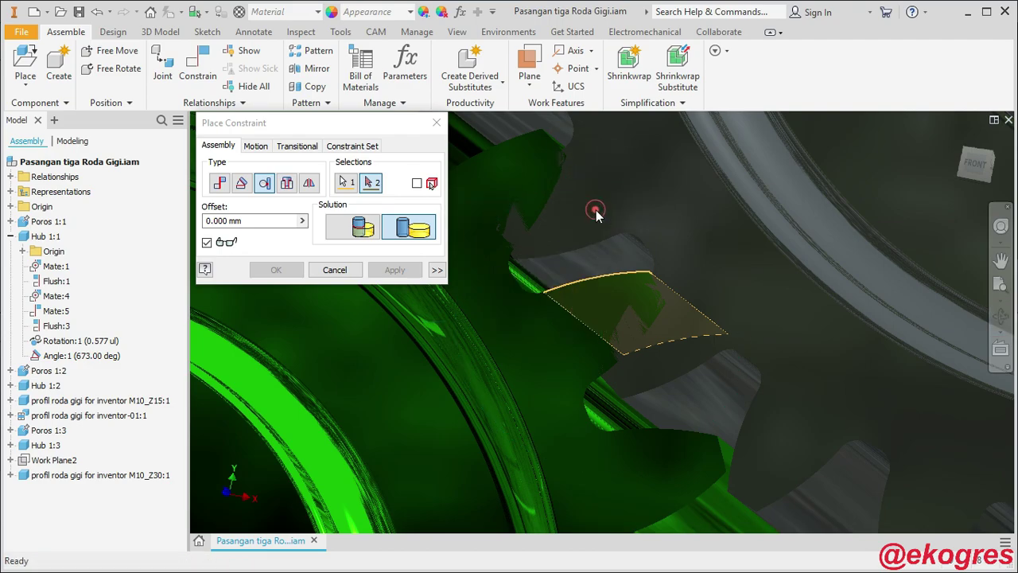
{"action": "left_click", "coordinate": [598, 258]}
{"action": "left_click", "coordinate": [976, 164]}
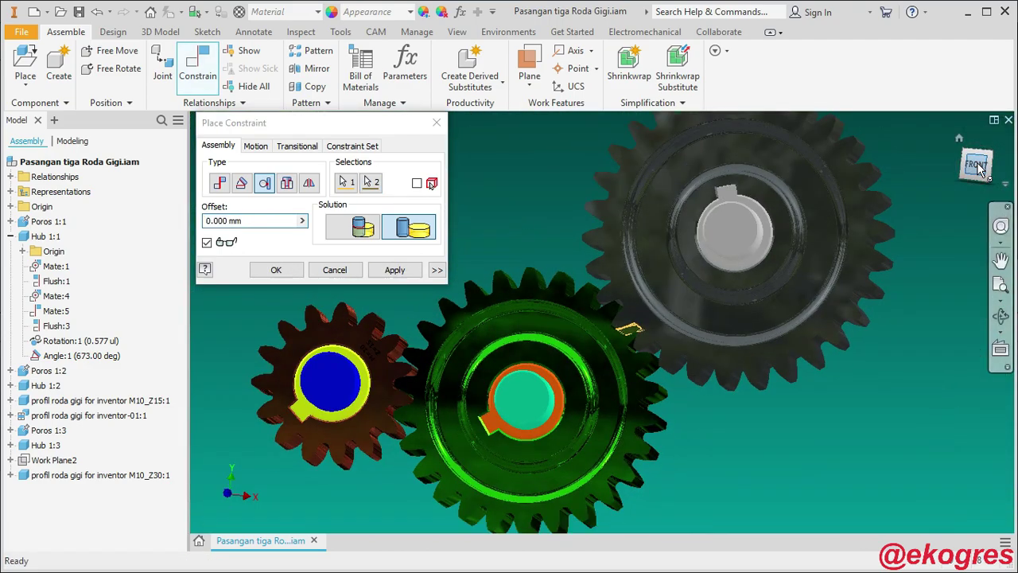
{"action": "scroll", "coordinate": [634, 328], "scroll_direction": "up", "scroll_amount": 3}
{"action": "scroll", "coordinate": [656, 330], "scroll_direction": "up", "scroll_amount": 2}
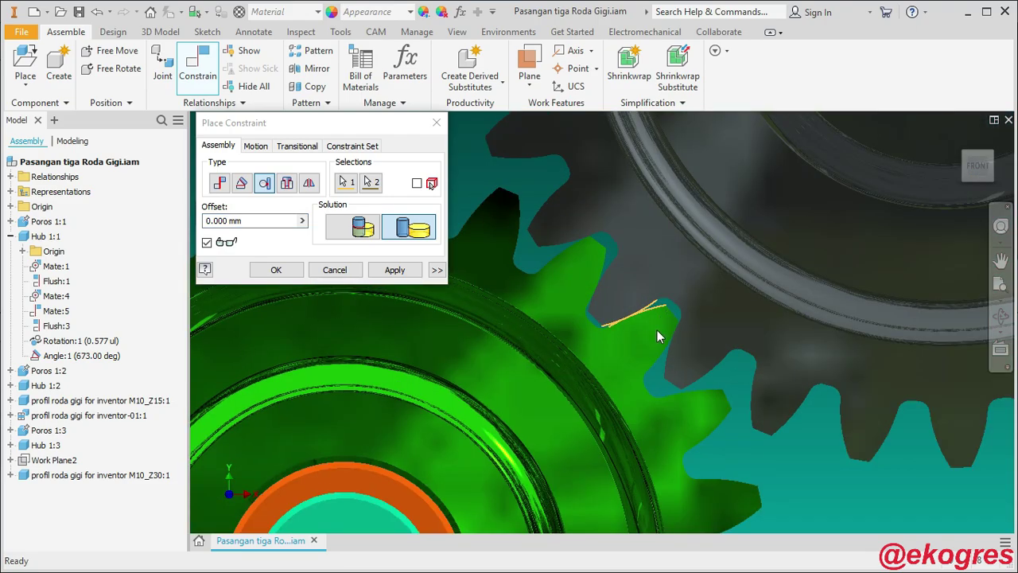
Apply the tangent constraint between the green and grey gear teeth.
{"action": "left_click", "coordinate": [276, 269]}
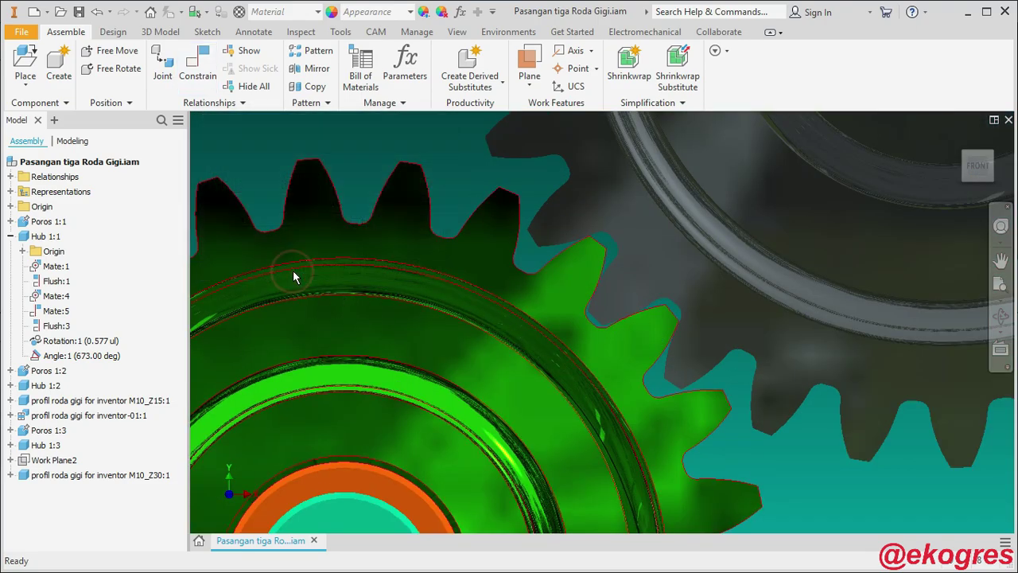
{"action": "scroll", "coordinate": [714, 283], "scroll_direction": "down", "scroll_amount": 5}
{"action": "scroll", "coordinate": [716, 279], "scroll_direction": "up", "scroll_amount": 2}
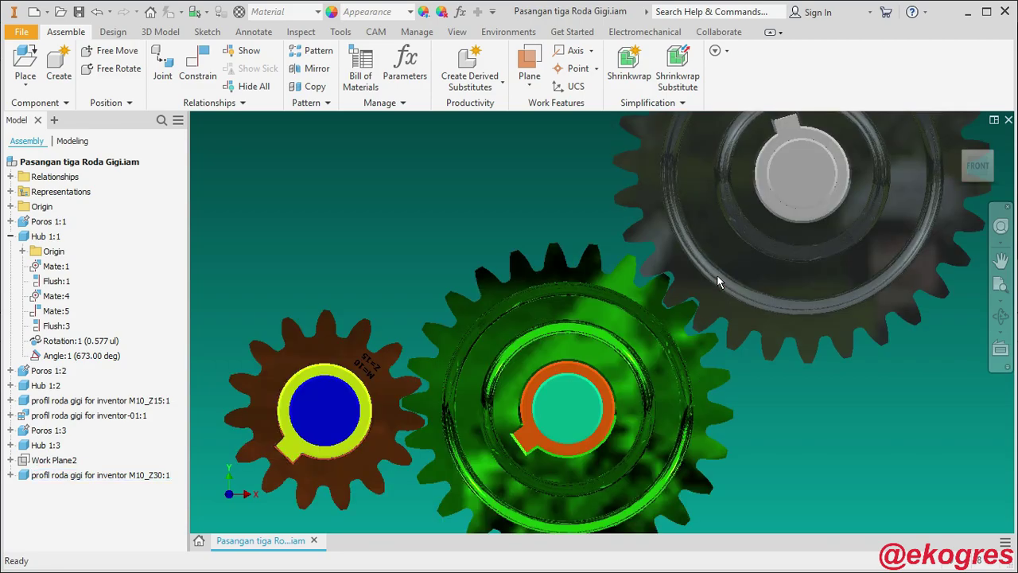
Expand the M10_Z30 gear in the browser and suppress its Tangent:2 constraint.
{"action": "left_click", "coordinate": [10, 475]}
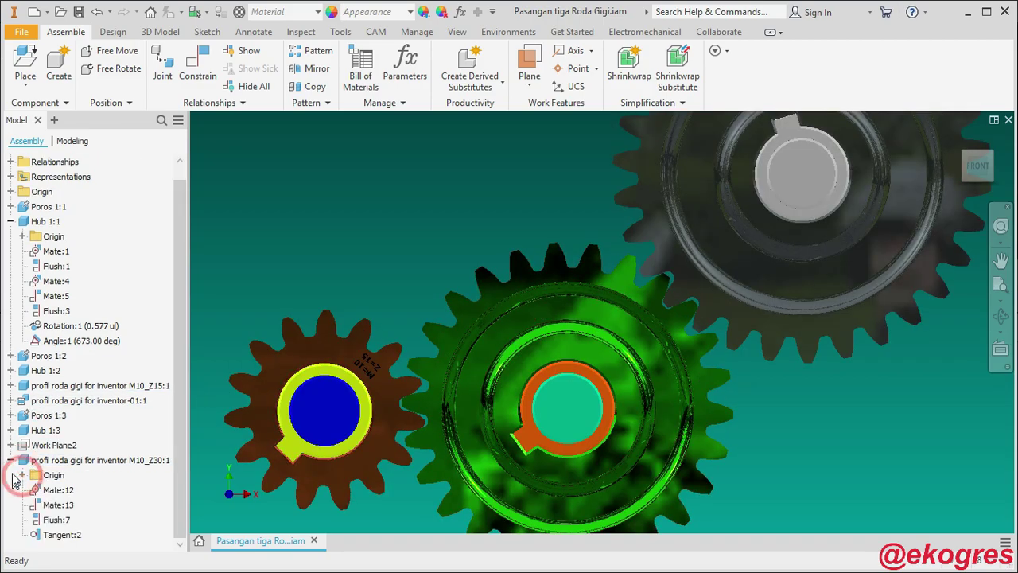
{"action": "left_click", "coordinate": [11, 223]}
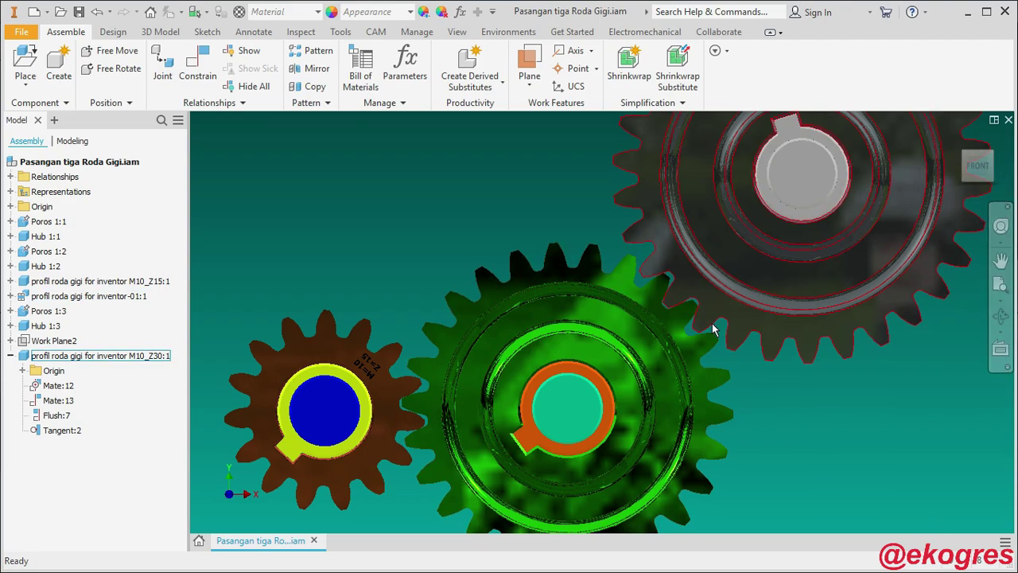
{"action": "right_click", "coordinate": [54, 434]}
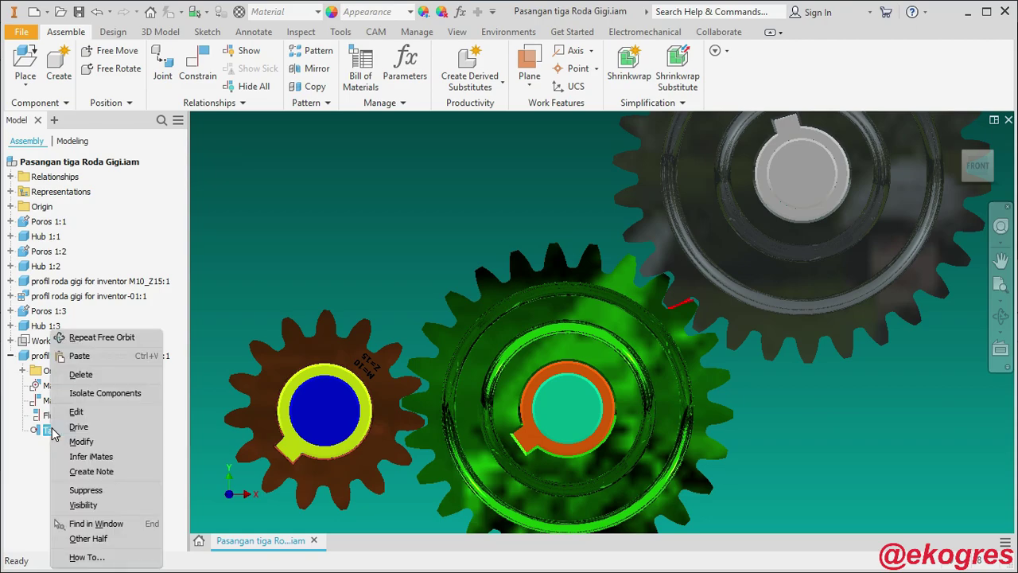
{"action": "left_click", "coordinate": [78, 490]}
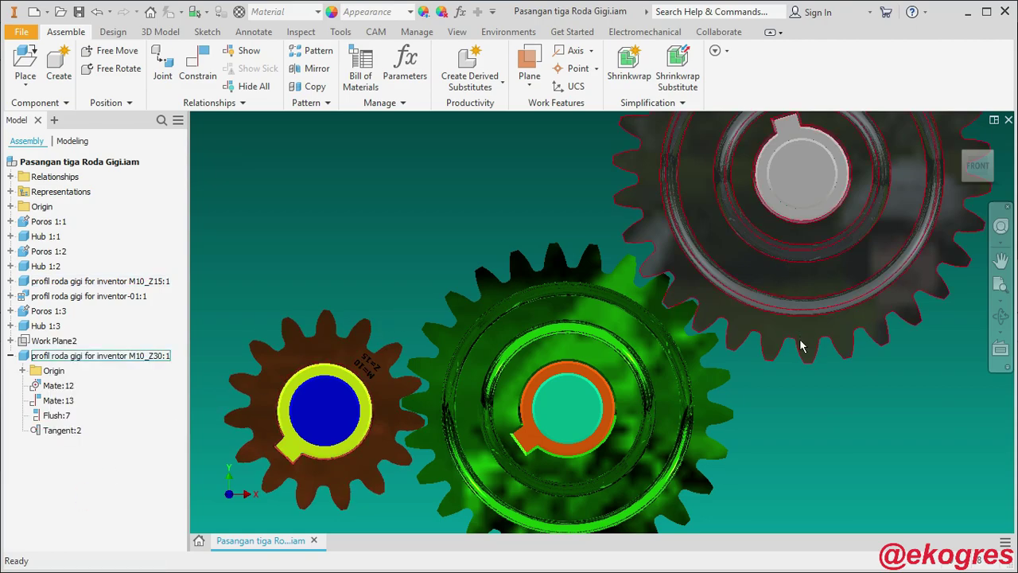
{"action": "scroll", "coordinate": [336, 253], "scroll_direction": "down", "scroll_amount": 3}
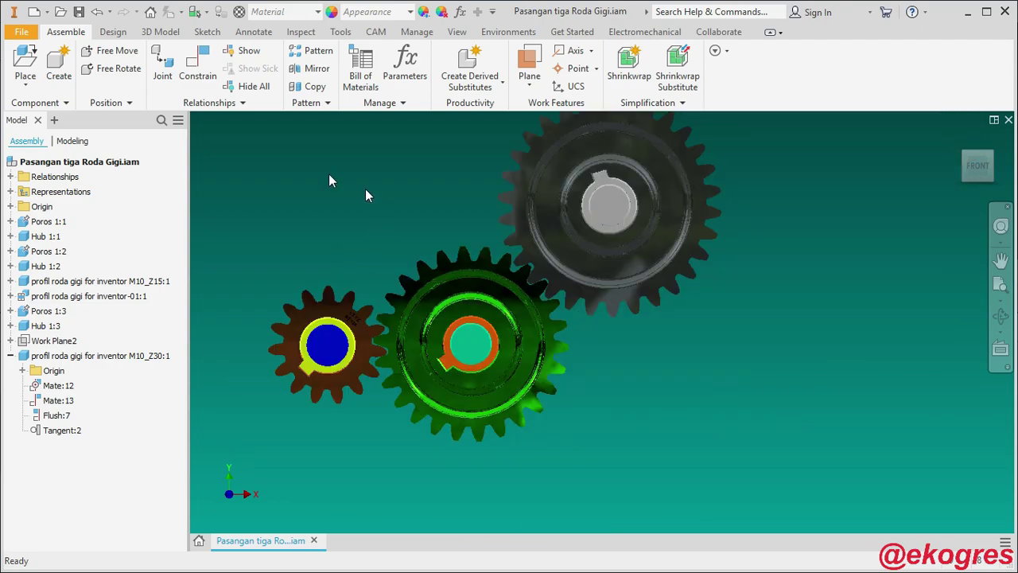
Start a Motion-type Rotation constraint and zoom in on the gear hubs.
{"action": "left_click", "coordinate": [193, 73]}
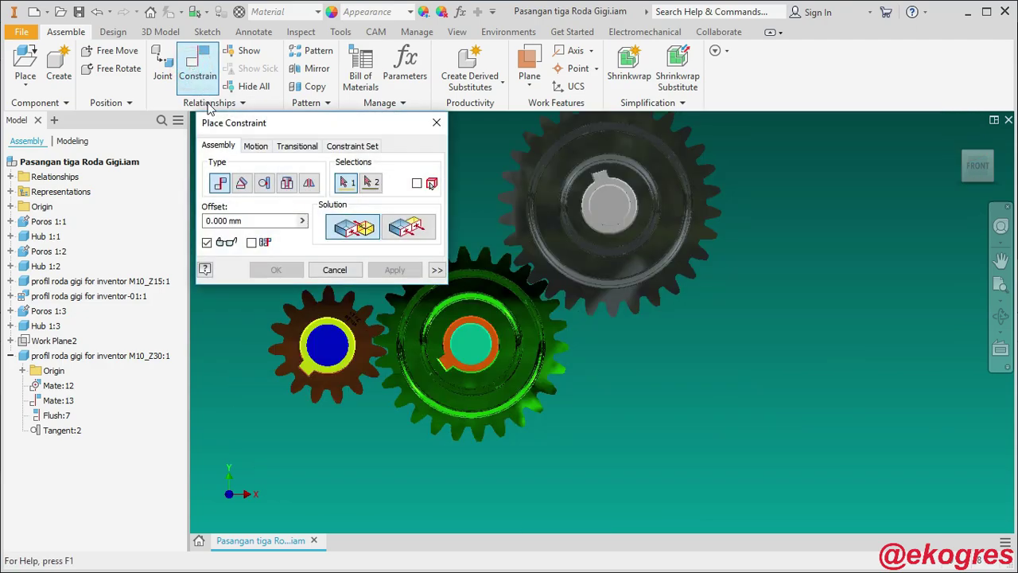
{"action": "left_click", "coordinate": [256, 148]}
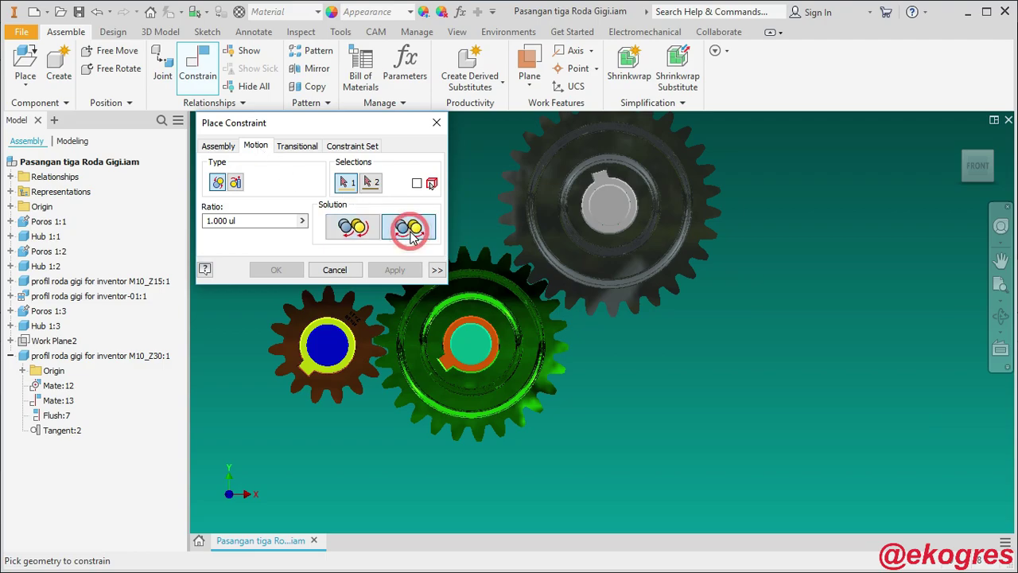
{"action": "scroll", "coordinate": [487, 304], "scroll_direction": "up", "scroll_amount": 2}
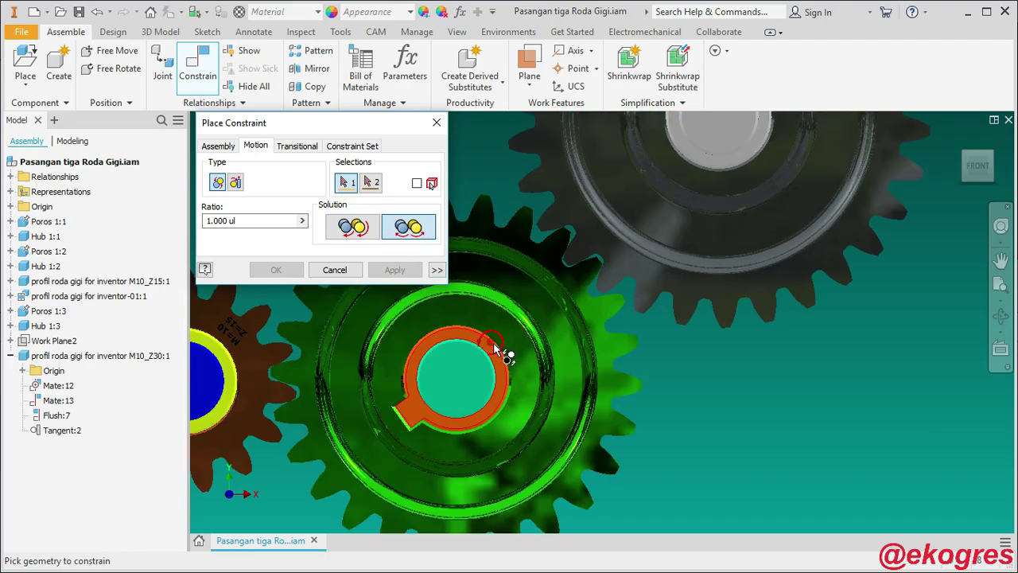
{"action": "scroll", "coordinate": [493, 350], "scroll_direction": "up", "scroll_amount": 3}
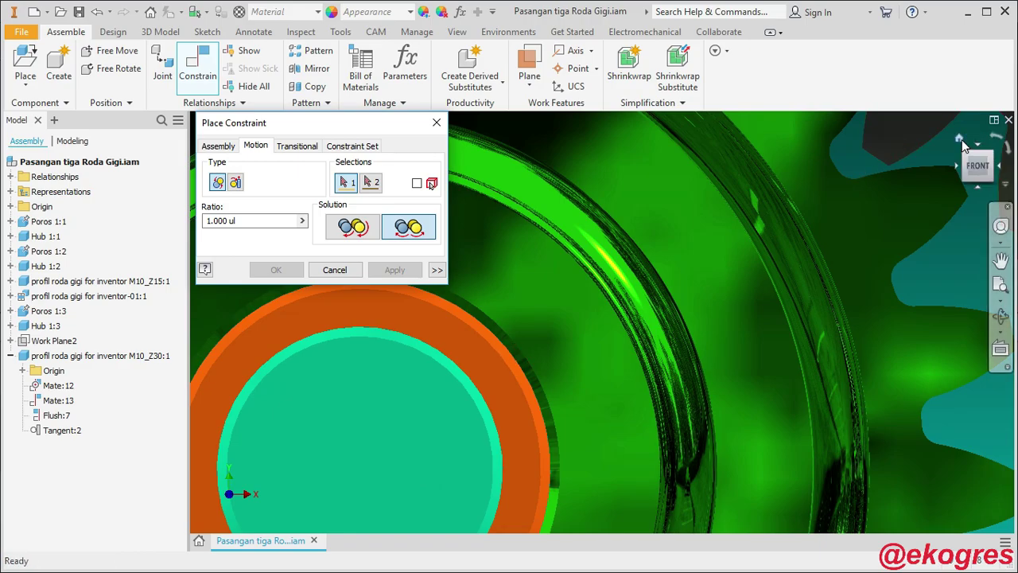
{"action": "left_click", "coordinate": [960, 138]}
{"action": "scroll", "coordinate": [625, 342], "scroll_direction": "up", "scroll_amount": 5}
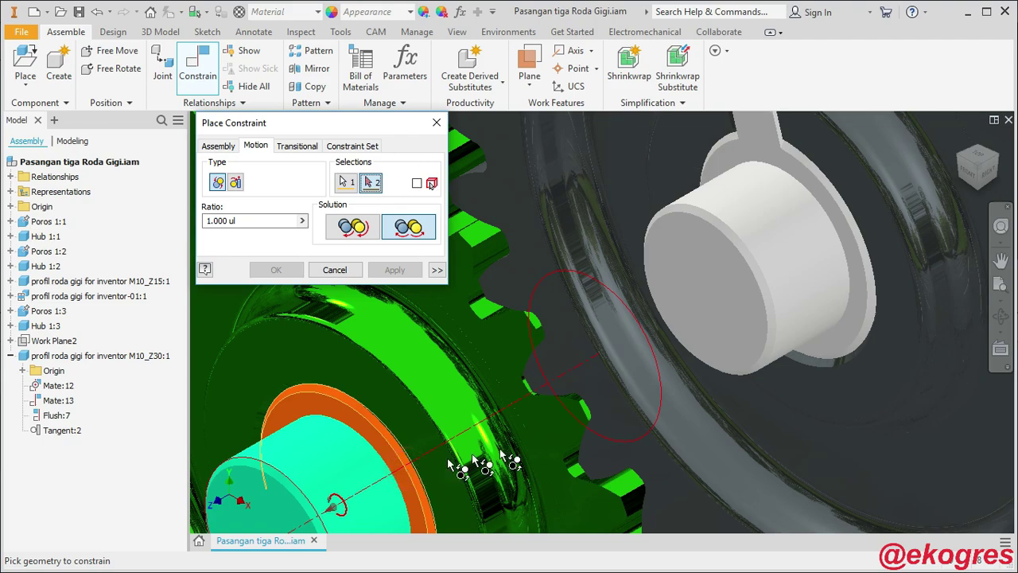
{"action": "scroll", "coordinate": [827, 346], "scroll_direction": "up", "scroll_amount": 2}
{"action": "scroll", "coordinate": [795, 342], "scroll_direction": "down", "scroll_amount": 1}
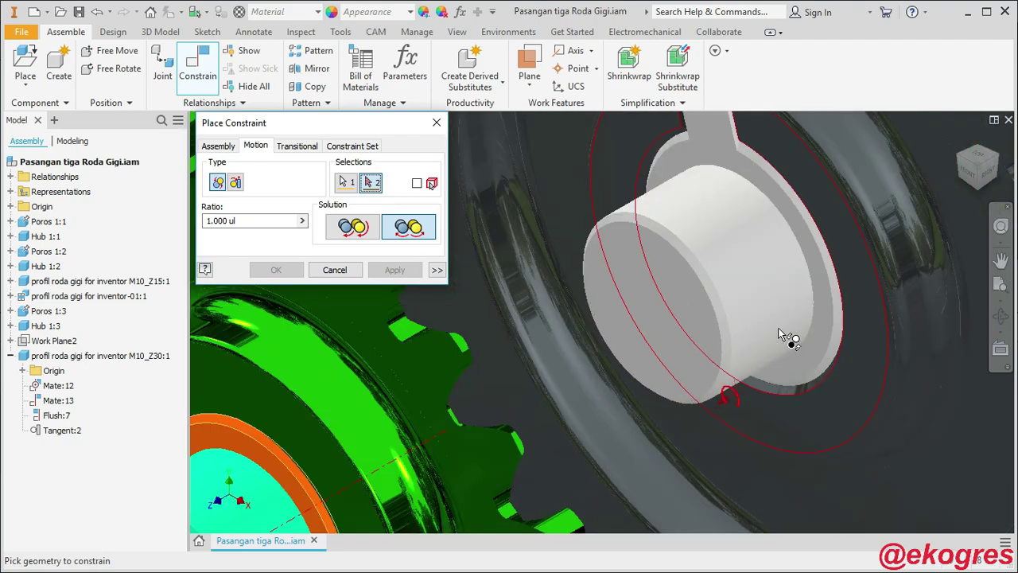
Pick the white hub's circular edge and apply the reverse rotation at ratio 26/30.
{"action": "left_click", "coordinate": [827, 264]}
{"action": "type", "text": "26/30"}
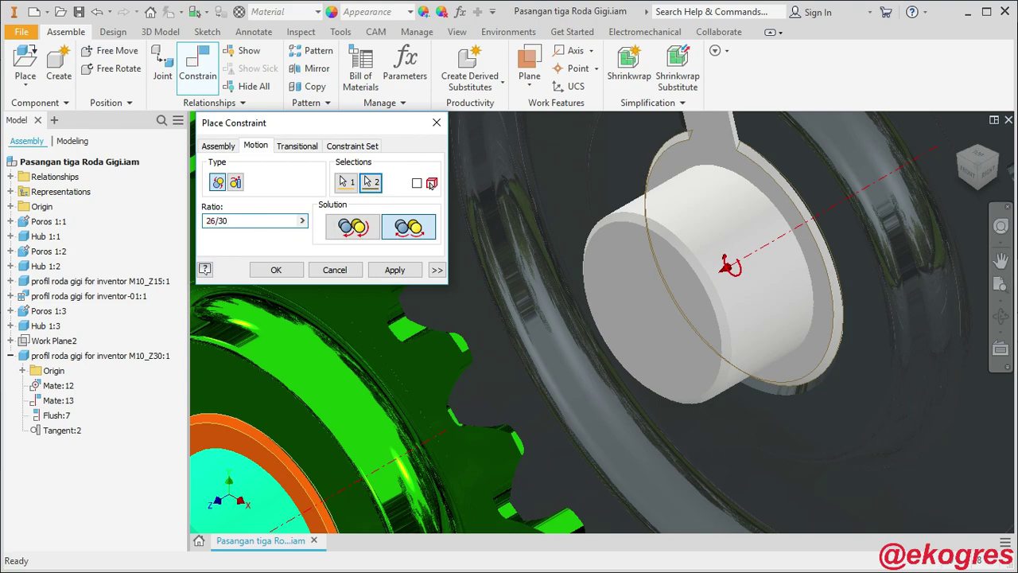
{"action": "key", "text": "Return"}
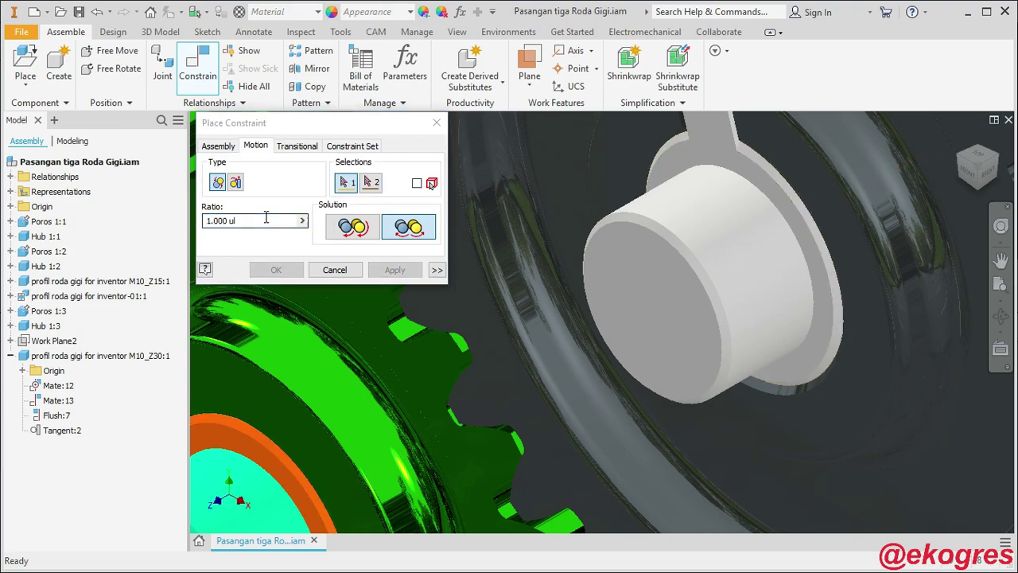
{"action": "left_click", "coordinate": [323, 270]}
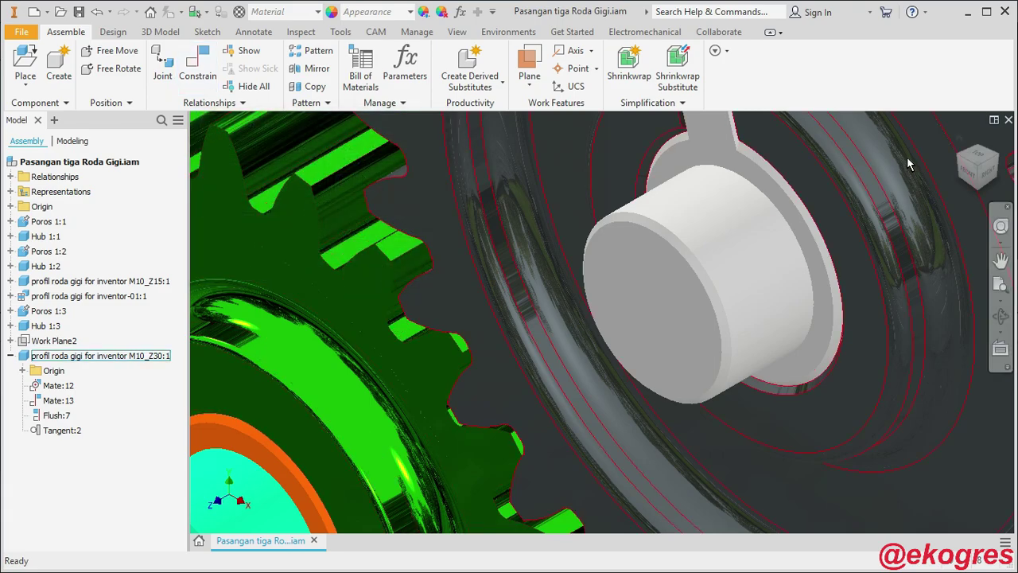
{"action": "left_click", "coordinate": [960, 141]}
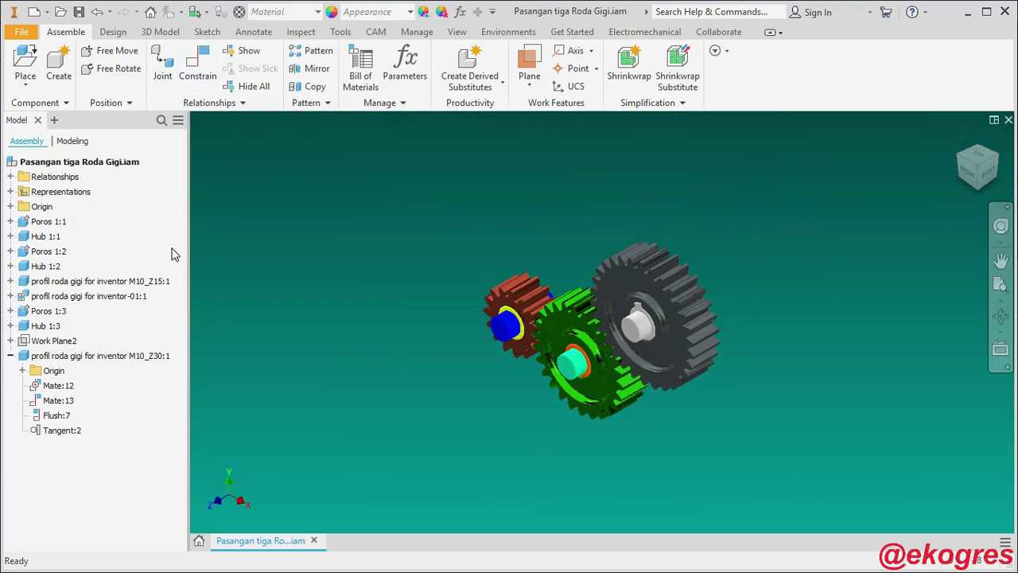
Drive the Angle:1 constraint under Hub 1:1 and play it from 0 to 720 deg.
{"action": "left_click", "coordinate": [10, 237]}
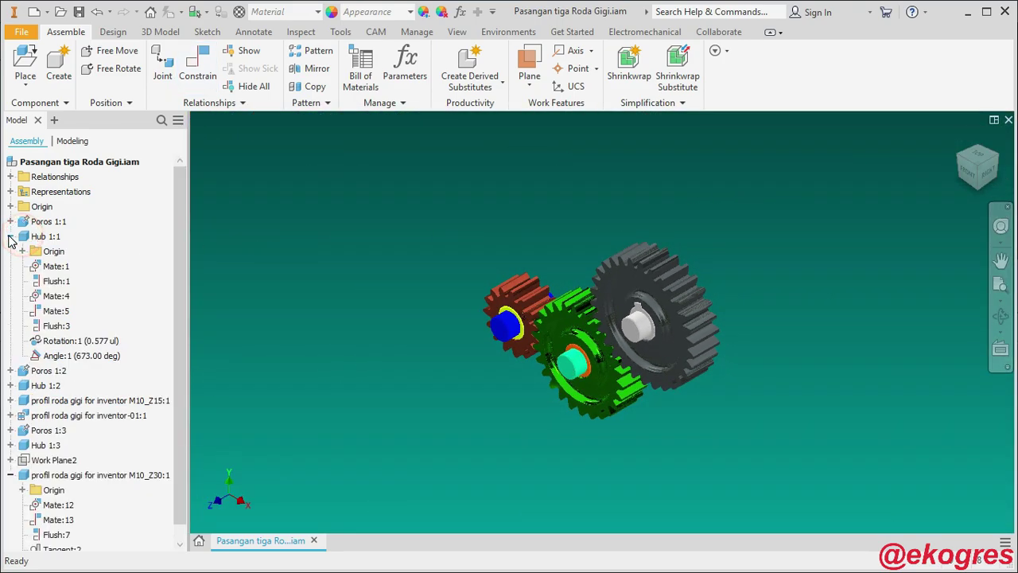
{"action": "right_click", "coordinate": [101, 360]}
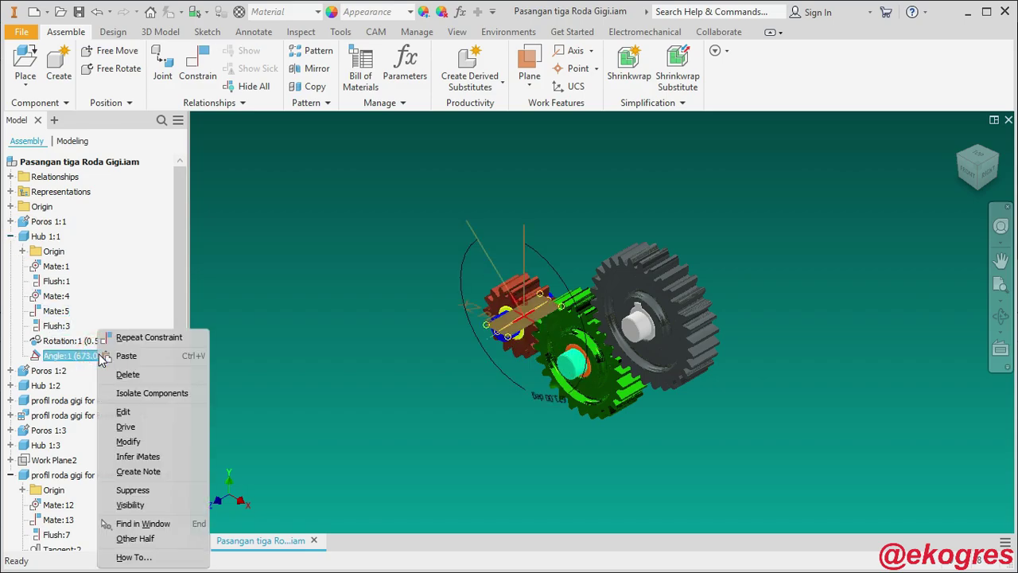
{"action": "left_click", "coordinate": [127, 427]}
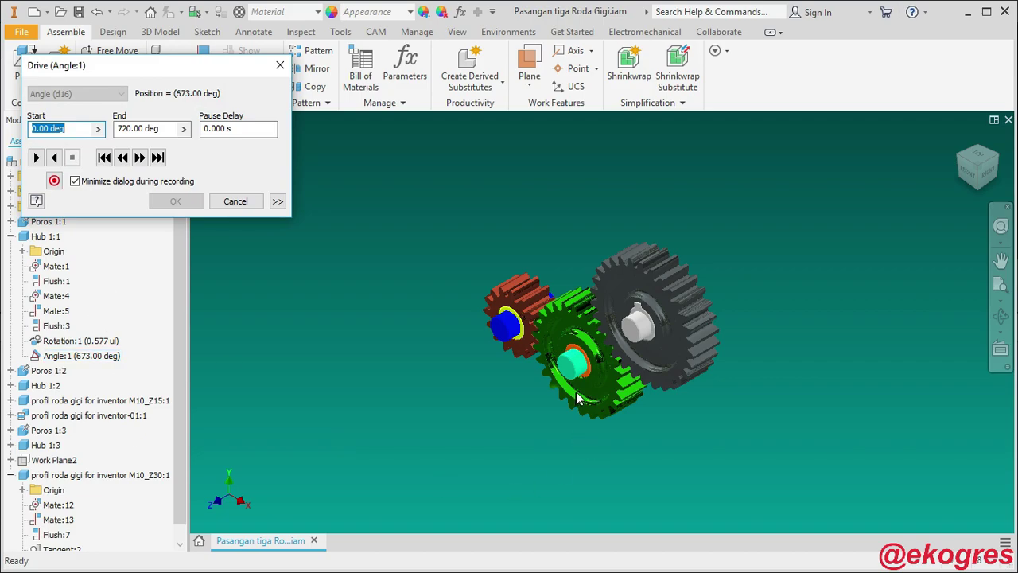
{"action": "scroll", "coordinate": [578, 399], "scroll_direction": "up", "scroll_amount": 3}
{"action": "left_click", "coordinate": [35, 157]}
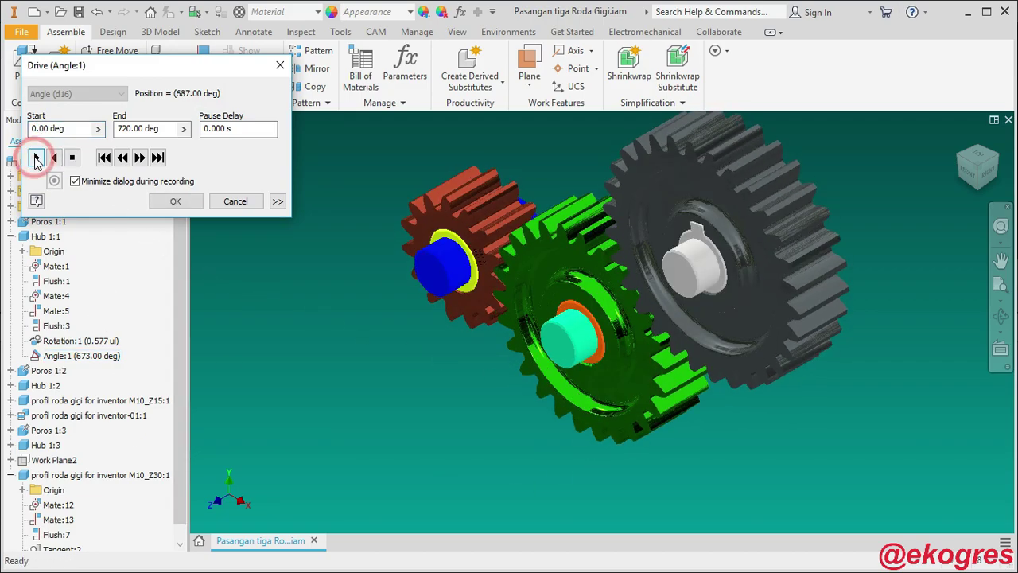
Watch the gears turn from Front and Home views, then cancel the drive preview.
{"action": "left_click", "coordinate": [966, 174]}
{"action": "scroll", "coordinate": [692, 398], "scroll_direction": "up", "scroll_amount": 2}
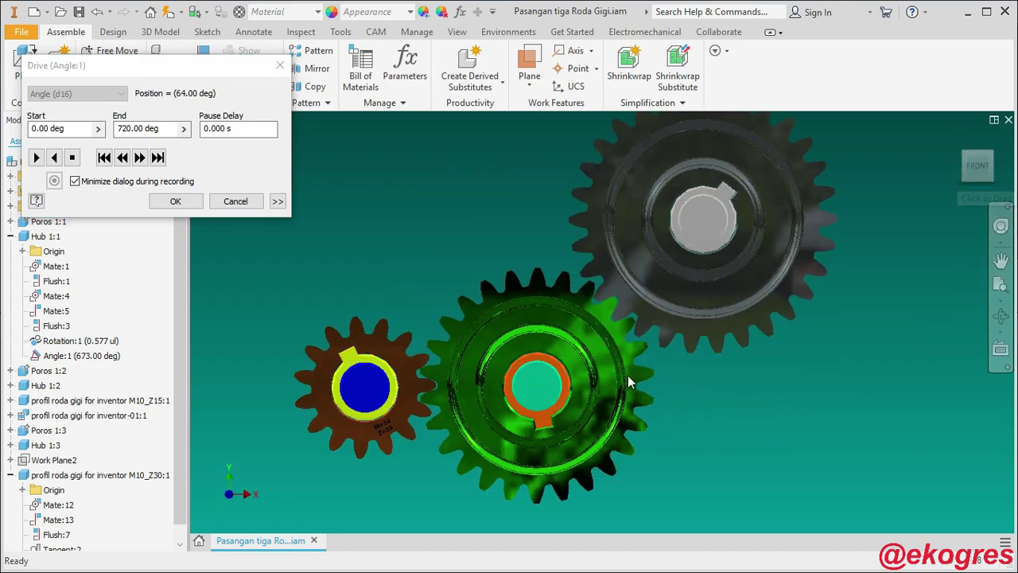
{"action": "scroll", "coordinate": [665, 460], "scroll_direction": "up", "scroll_amount": 2}
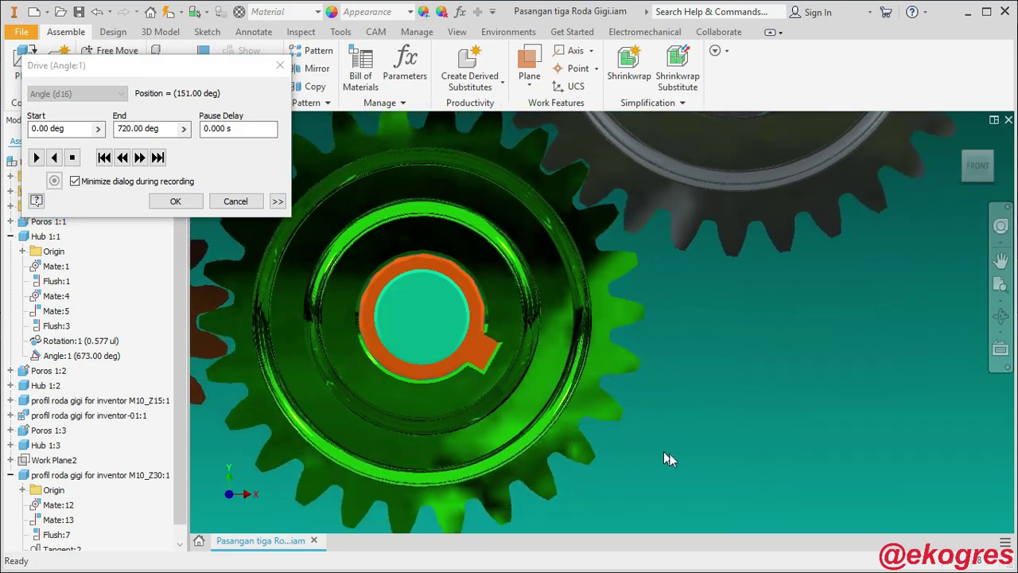
{"action": "scroll", "coordinate": [698, 469], "scroll_direction": "down", "scroll_amount": 3}
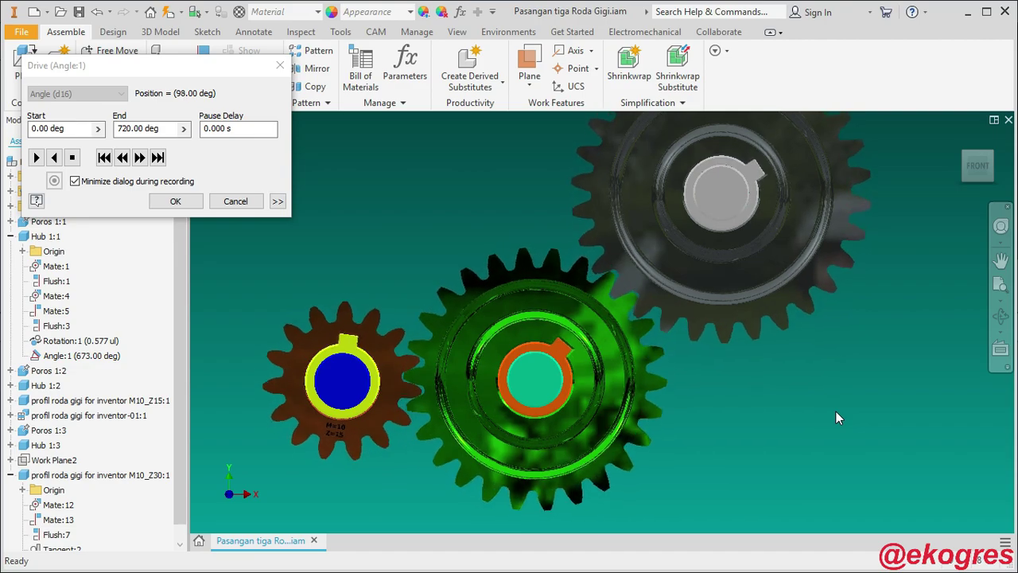
{"action": "scroll", "coordinate": [791, 410], "scroll_direction": "down", "scroll_amount": 3}
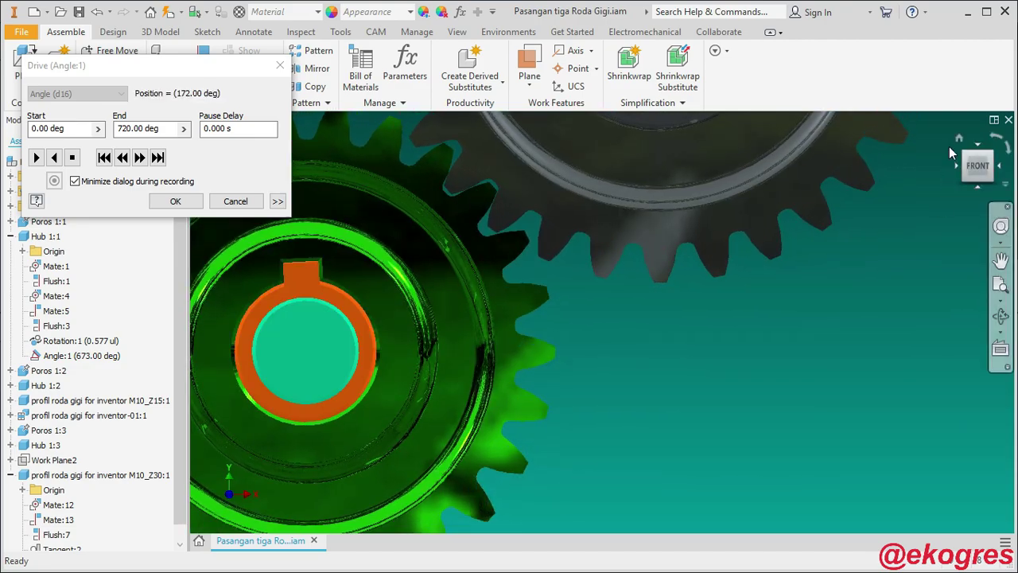
{"action": "left_click", "coordinate": [953, 143]}
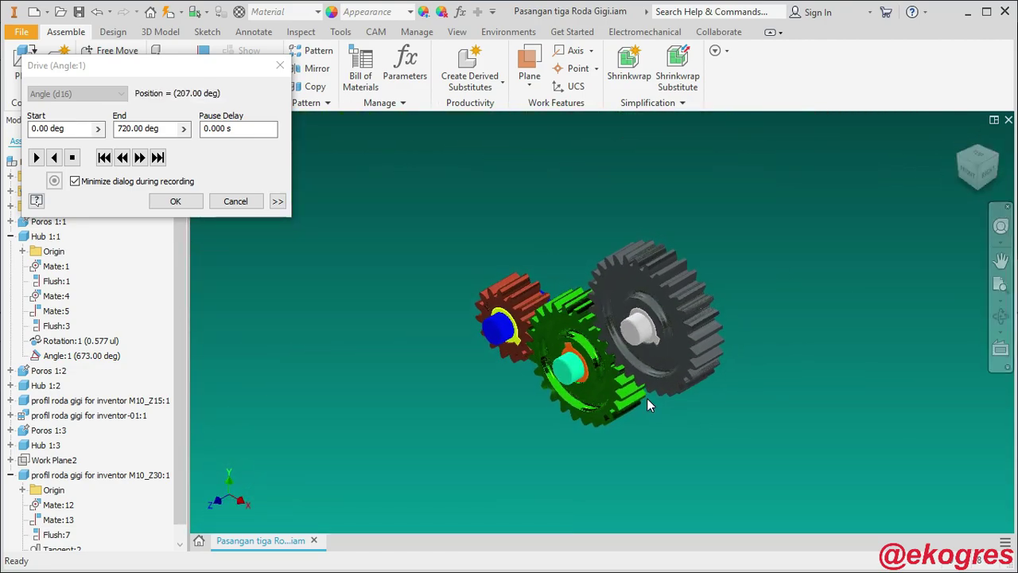
{"action": "scroll", "coordinate": [650, 403], "scroll_direction": "down", "scroll_amount": 3}
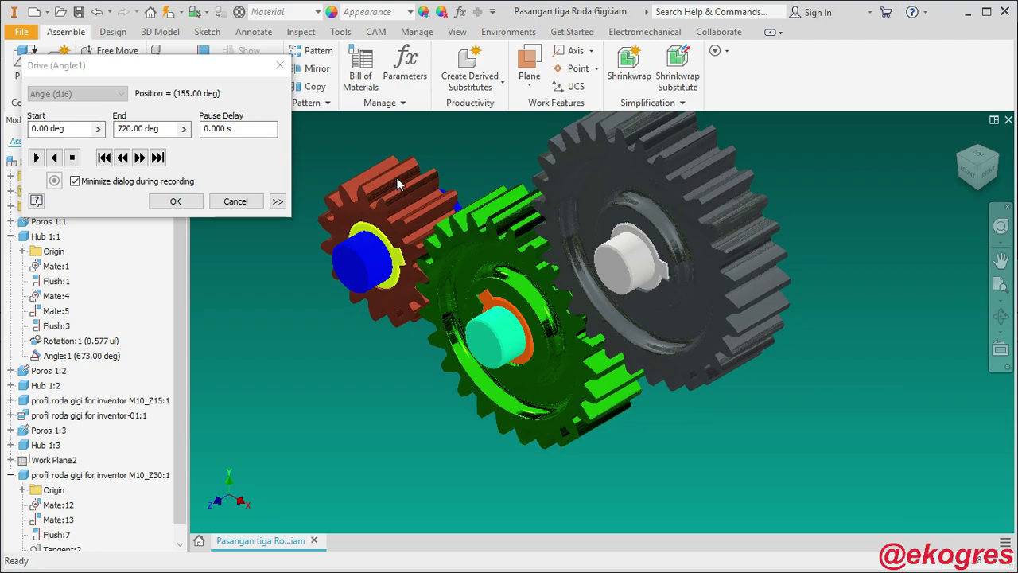
{"action": "scroll", "coordinate": [479, 179], "scroll_direction": "up", "scroll_amount": 3}
{"action": "scroll", "coordinate": [478, 179], "scroll_direction": "down", "scroll_amount": 2}
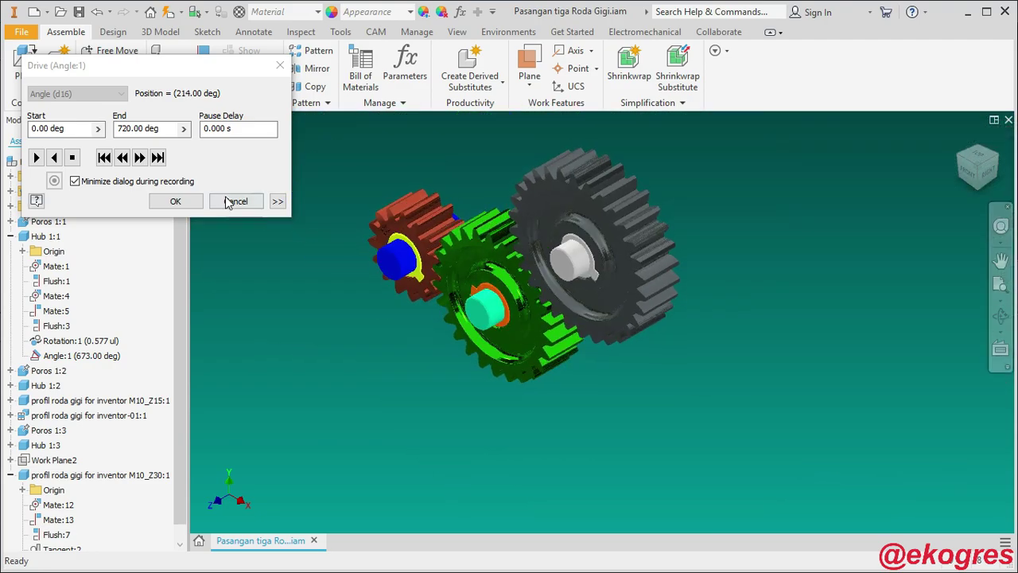
{"action": "left_click", "coordinate": [236, 201]}
{"action": "scroll", "coordinate": [604, 236], "scroll_direction": "up", "scroll_amount": 2}
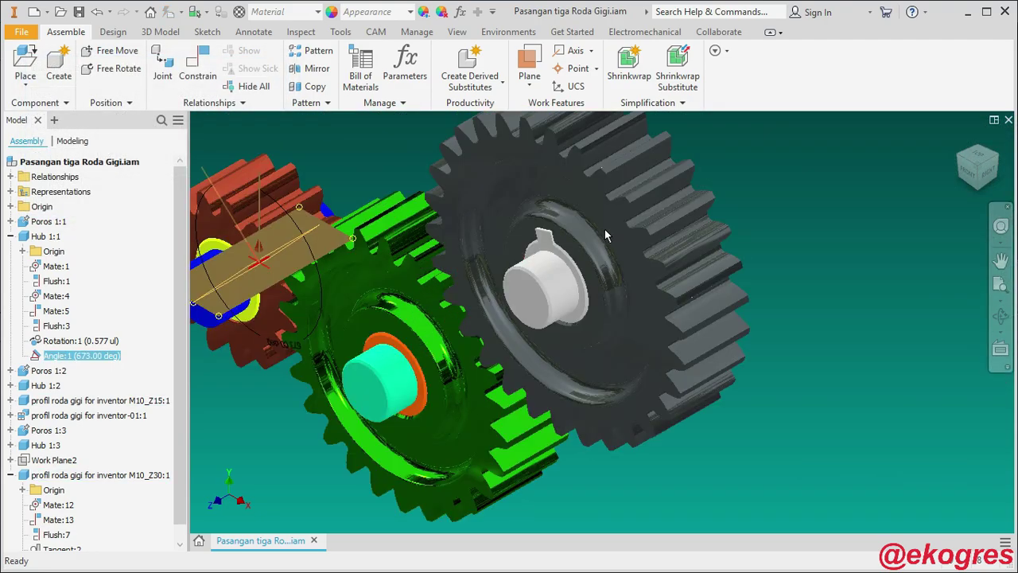
Color the large gear's shaft (Poros 1:3) saturated red with Adjust appearance.
{"action": "left_click", "coordinate": [844, 244]}
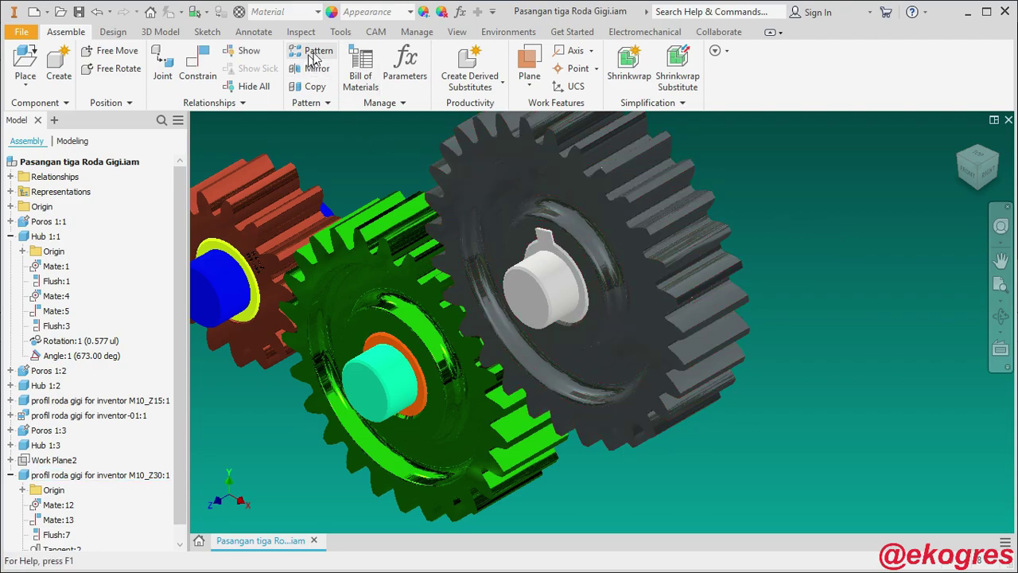
{"action": "left_click", "coordinate": [340, 33]}
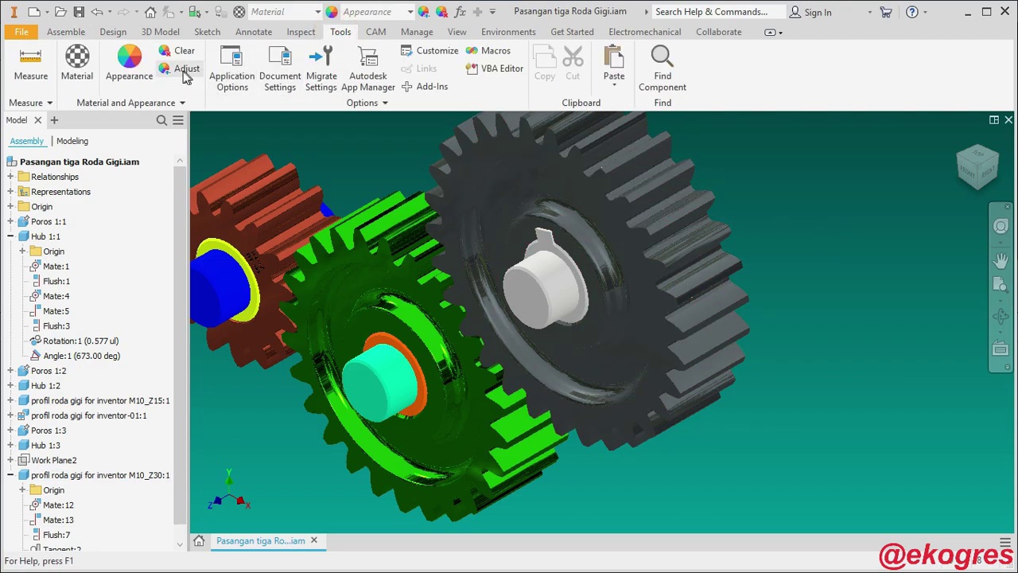
{"action": "scroll", "coordinate": [948, 344], "scroll_direction": "down", "scroll_amount": 3}
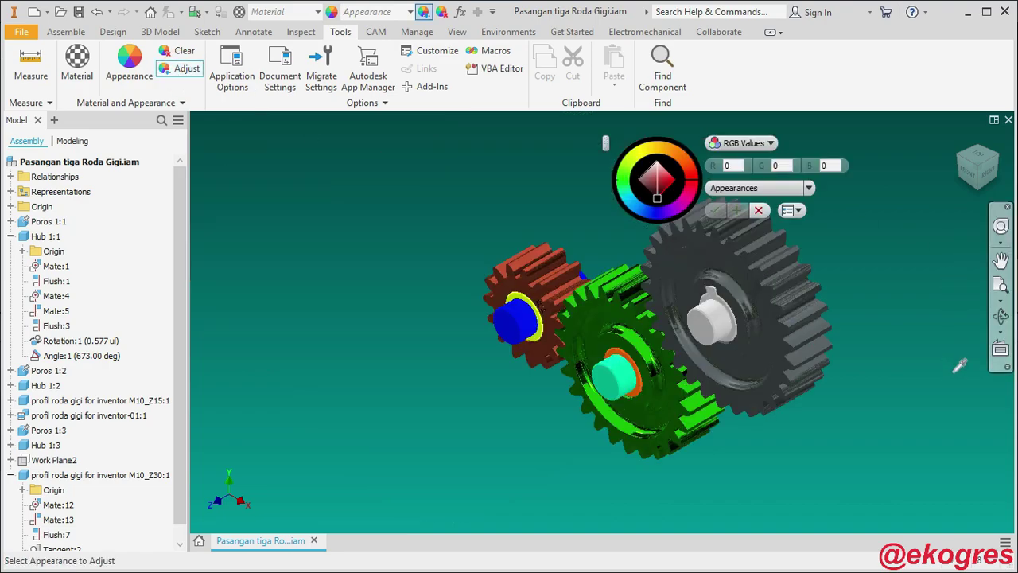
{"action": "scroll", "coordinate": [688, 338], "scroll_direction": "up", "scroll_amount": 5}
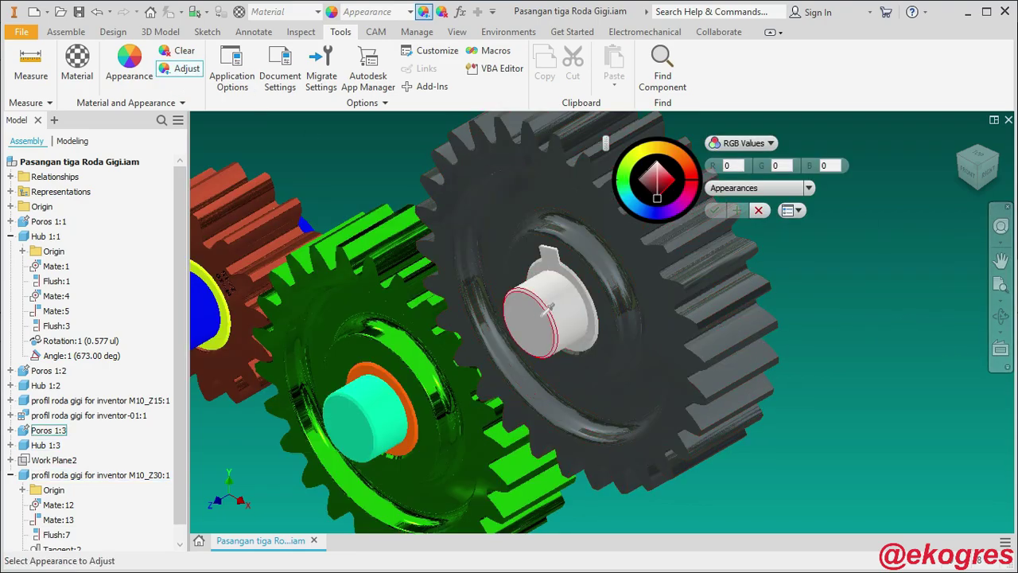
{"action": "left_click", "coordinate": [544, 310]}
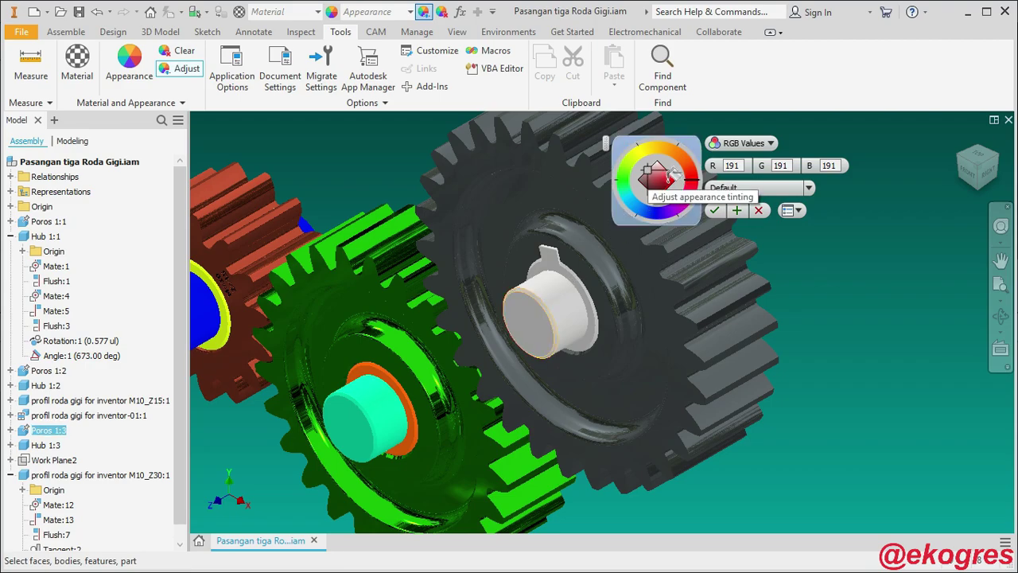
{"action": "left_click_drag", "start_coordinate": [651, 179], "coordinate": [660, 182]}
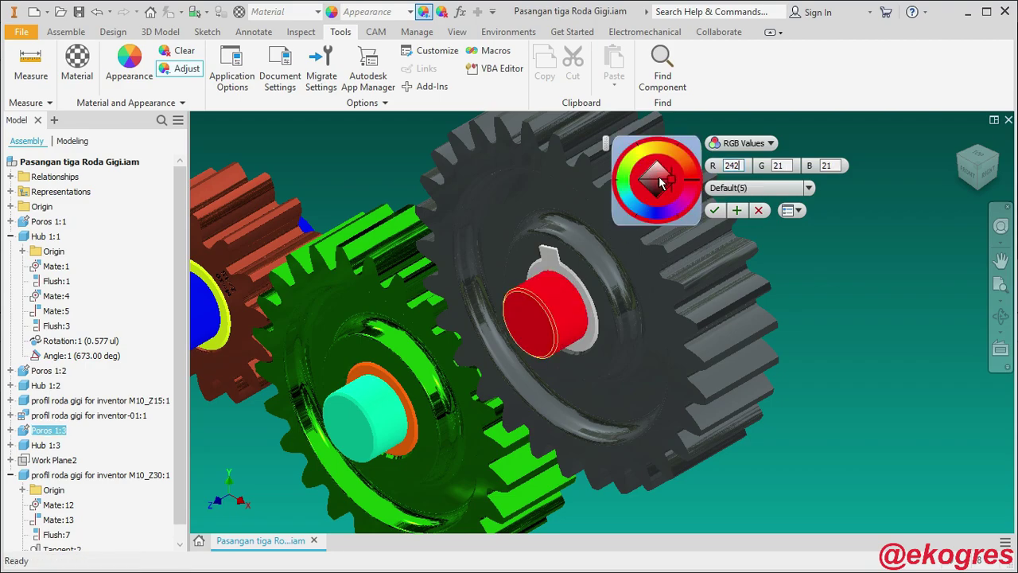
{"action": "left_click", "coordinate": [714, 211]}
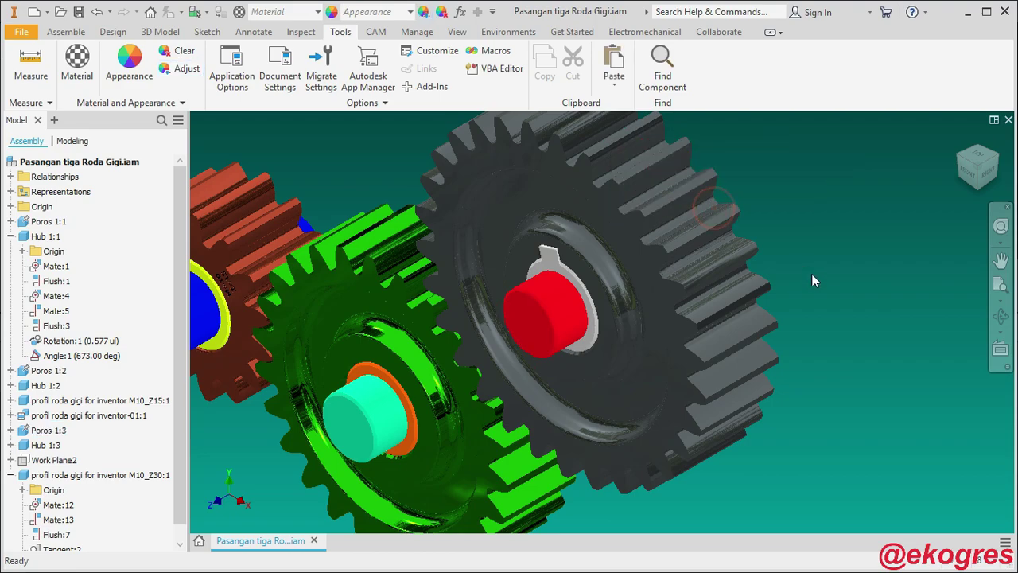
Color the large gear's hub (Hub 1:3) blue.
{"action": "left_click", "coordinate": [176, 71]}
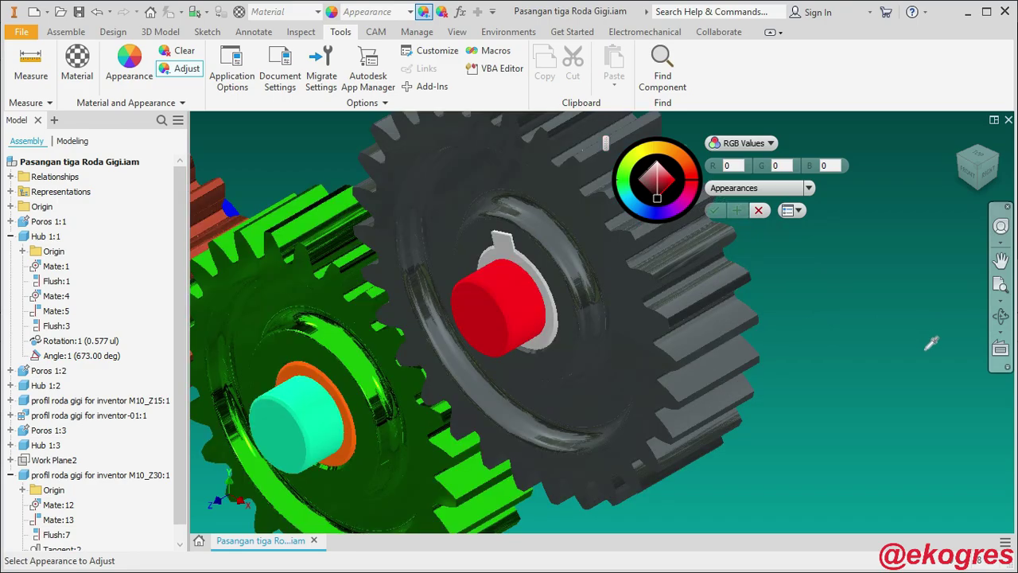
{"action": "left_click", "coordinate": [500, 237]}
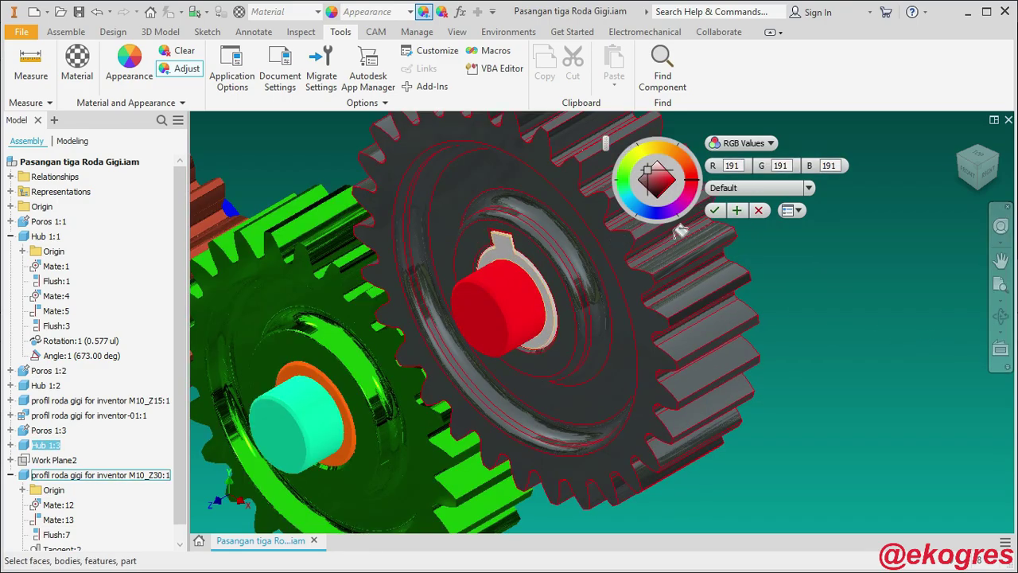
{"action": "left_click", "coordinate": [654, 217]}
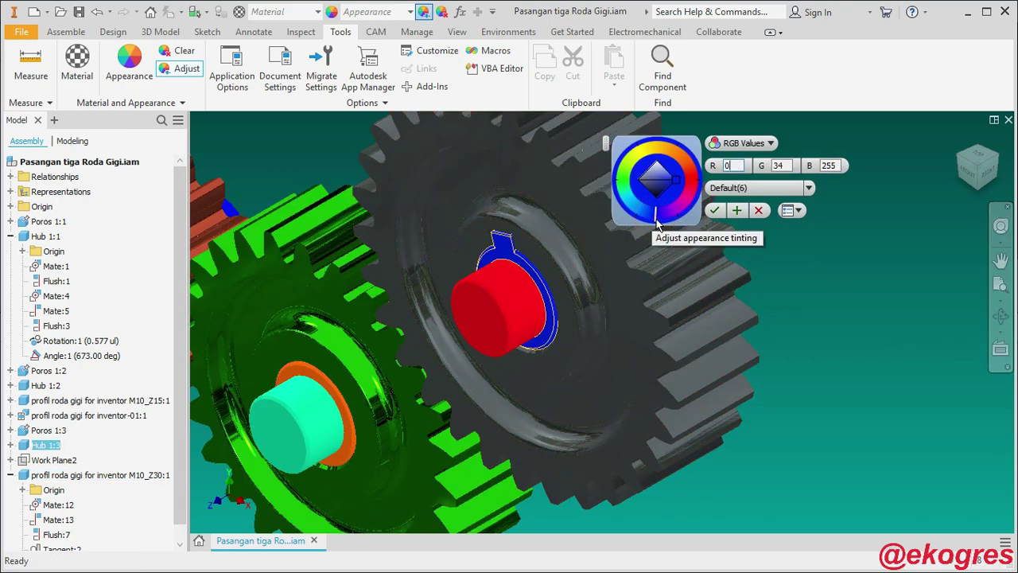
{"action": "scroll", "coordinate": [939, 372], "scroll_direction": "down", "scroll_amount": 3}
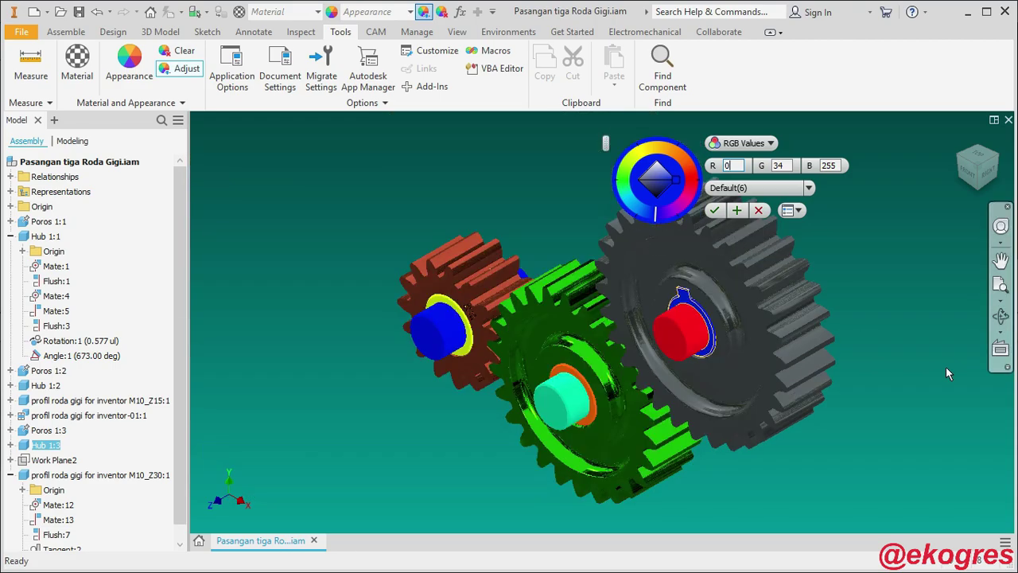
{"action": "left_click", "coordinate": [718, 211]}
{"action": "type", "text": "animasi"}
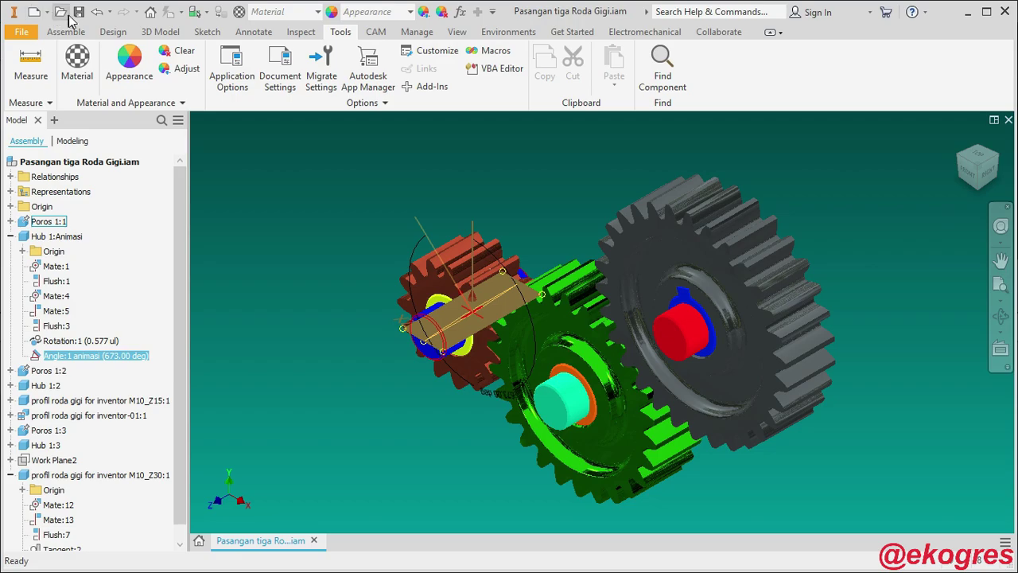
Open the Drive dialog for the Angle:1 animasi constraint.
{"action": "left_click", "coordinate": [296, 263]}
{"action": "left_click", "coordinate": [123, 358]}
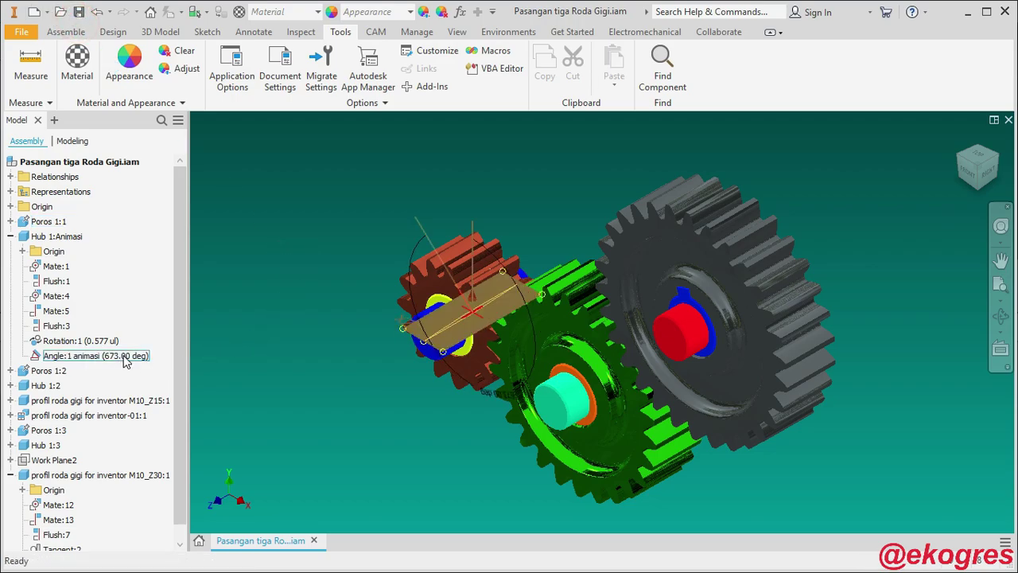
{"action": "right_click", "coordinate": [125, 361]}
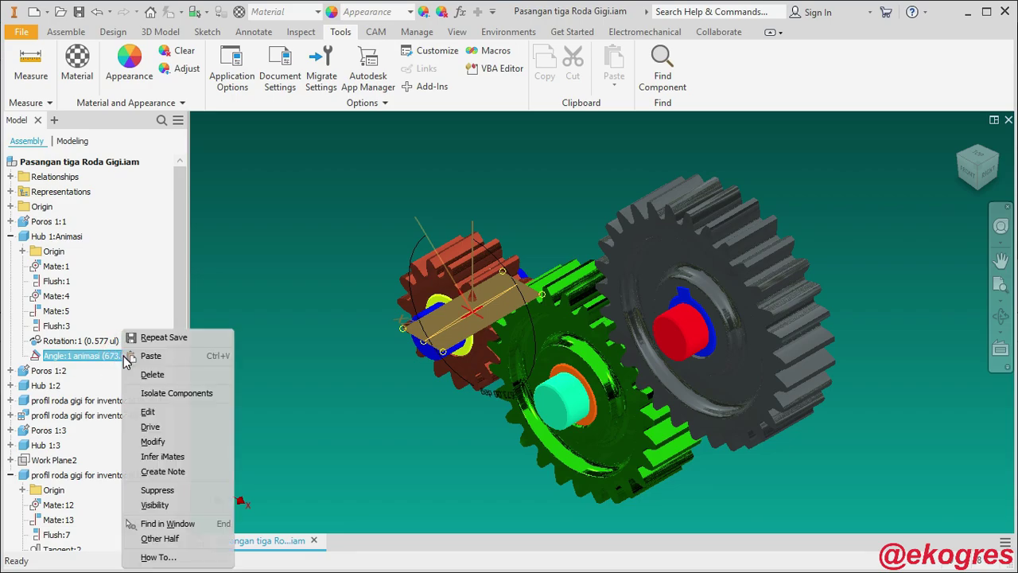
{"action": "left_click", "coordinate": [151, 427]}
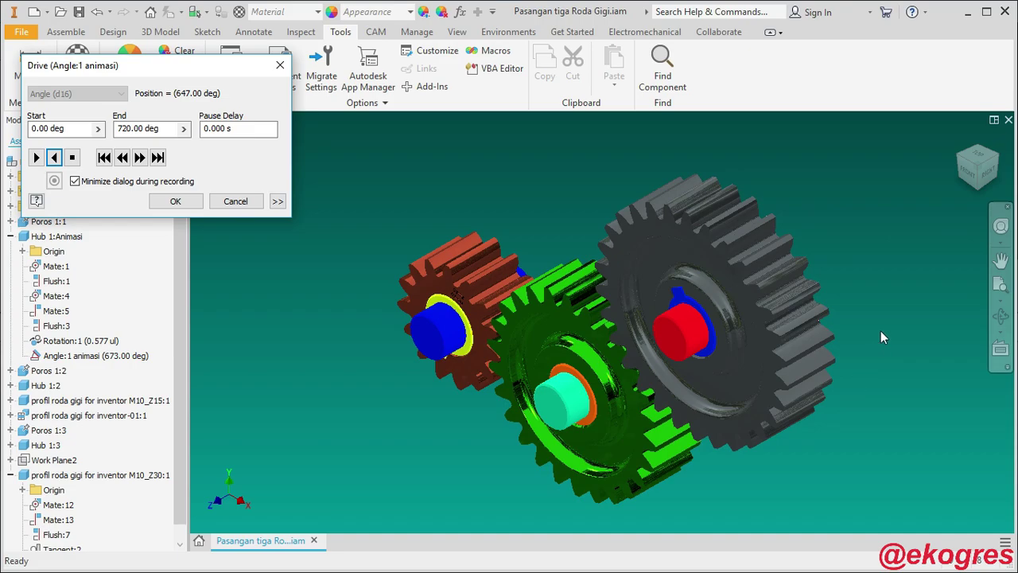
{"action": "scroll", "coordinate": [695, 372], "scroll_direction": "up", "scroll_amount": 2}
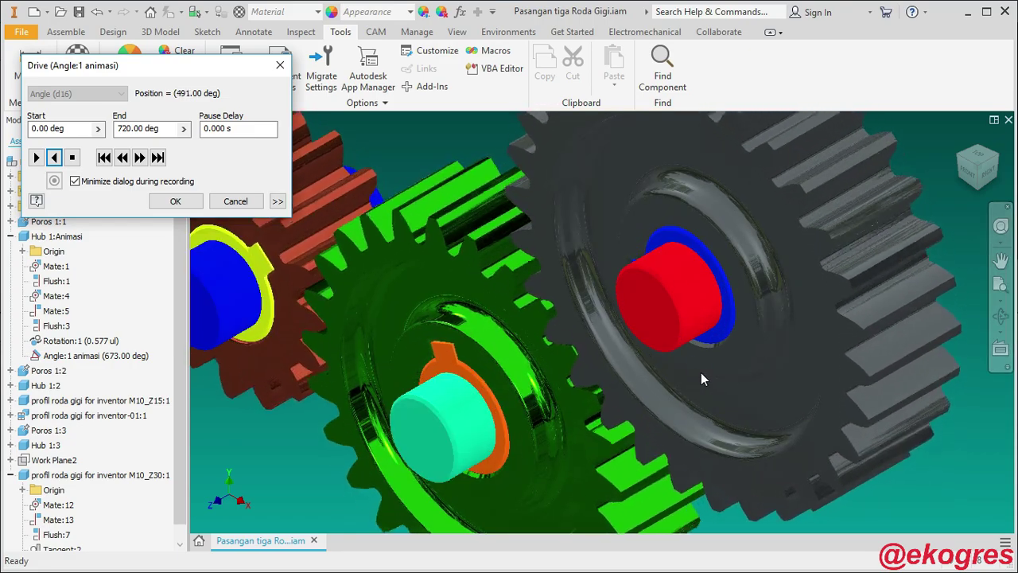
View the gears from Front and pan to frame all three.
{"action": "left_click", "coordinate": [971, 177]}
{"action": "scroll", "coordinate": [597, 350], "scroll_direction": "up", "scroll_amount": 3}
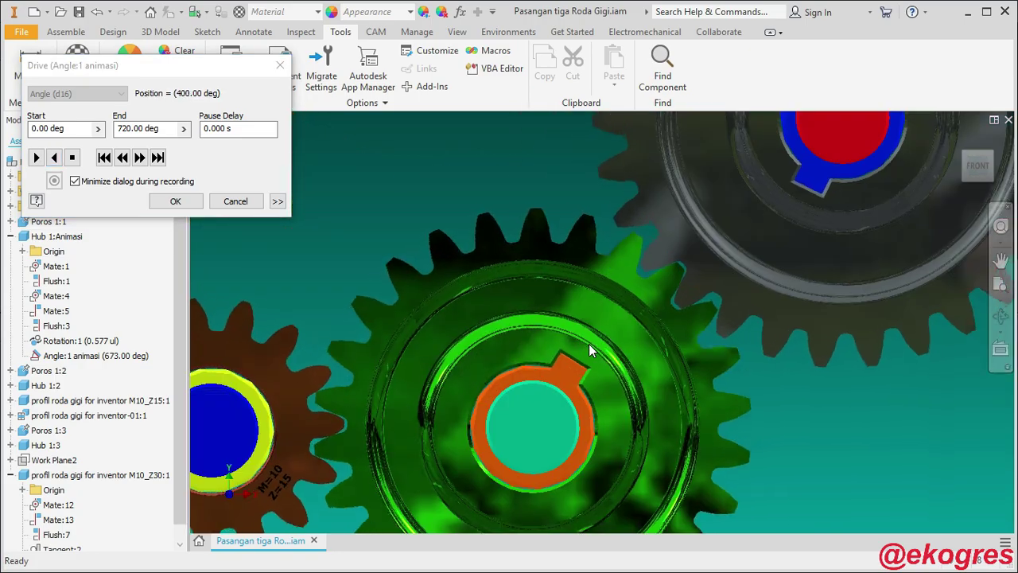
{"action": "scroll", "coordinate": [787, 271], "scroll_direction": "up", "scroll_amount": 2}
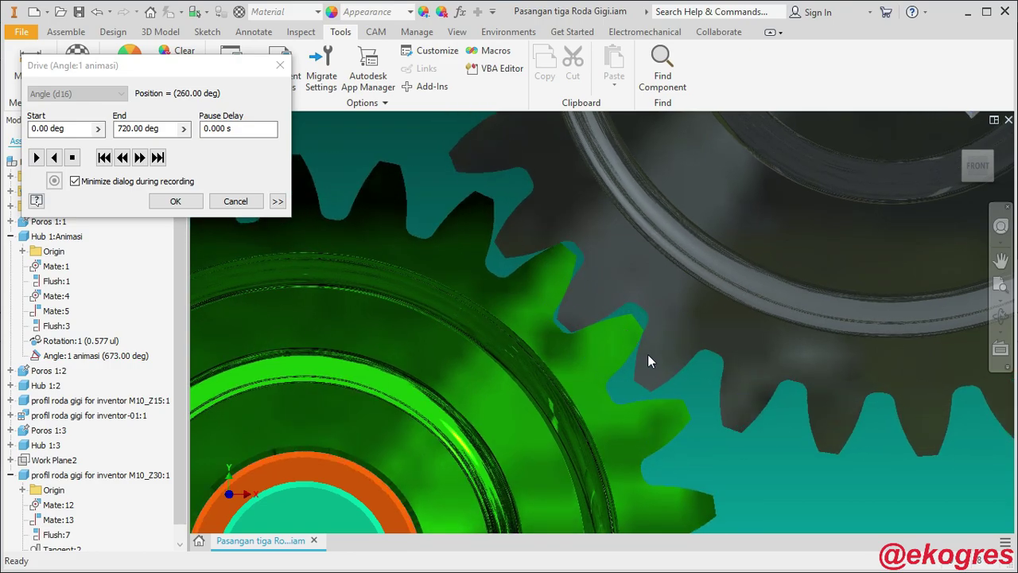
{"action": "left_click", "coordinate": [1001, 260]}
{"action": "mouse_move", "coordinate": [525, 359]}
{"action": "left_mouse_down"}
{"action": "mouse_move", "coordinate": [633, 306]}
{"action": "mouse_move", "coordinate": [882, 233]}
{"action": "left_mouse_up"}
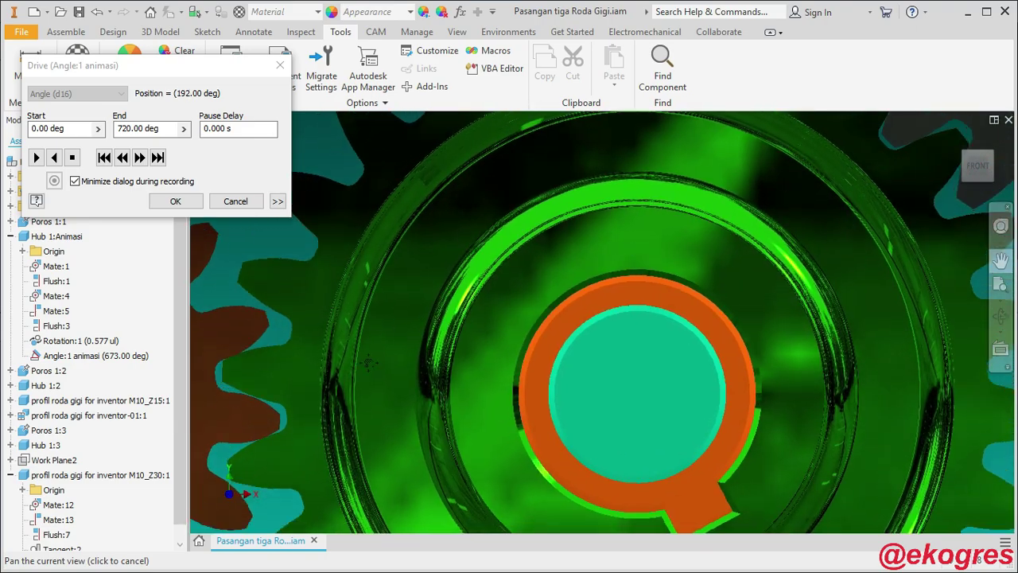
{"action": "scroll", "coordinate": [519, 354], "scroll_direction": "down", "scroll_amount": 2}
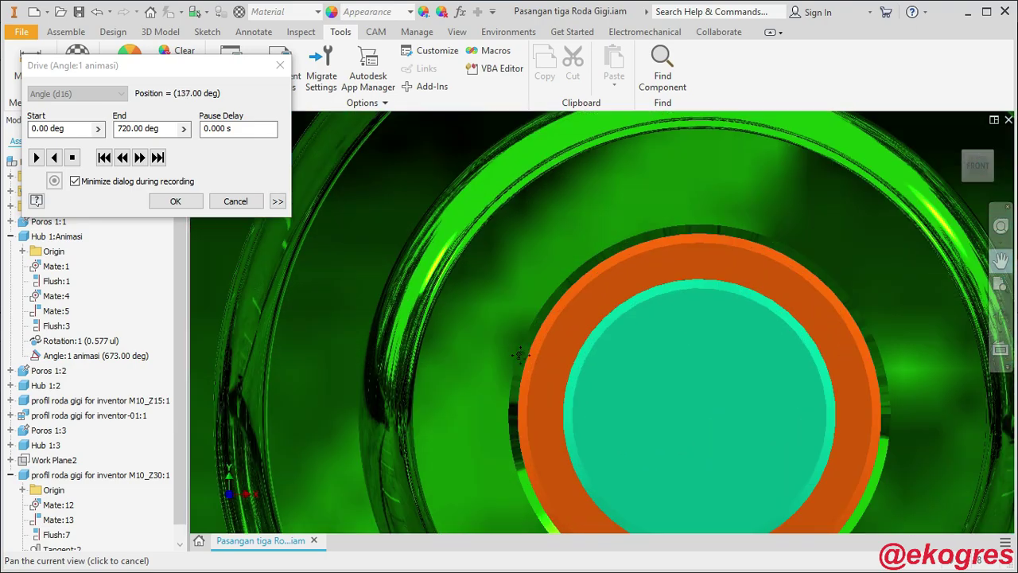
{"action": "scroll", "coordinate": [519, 354], "scroll_direction": "up", "scroll_amount": 4}
{"action": "left_click_drag", "start_coordinate": [518, 354], "coordinate": [518, 422]}
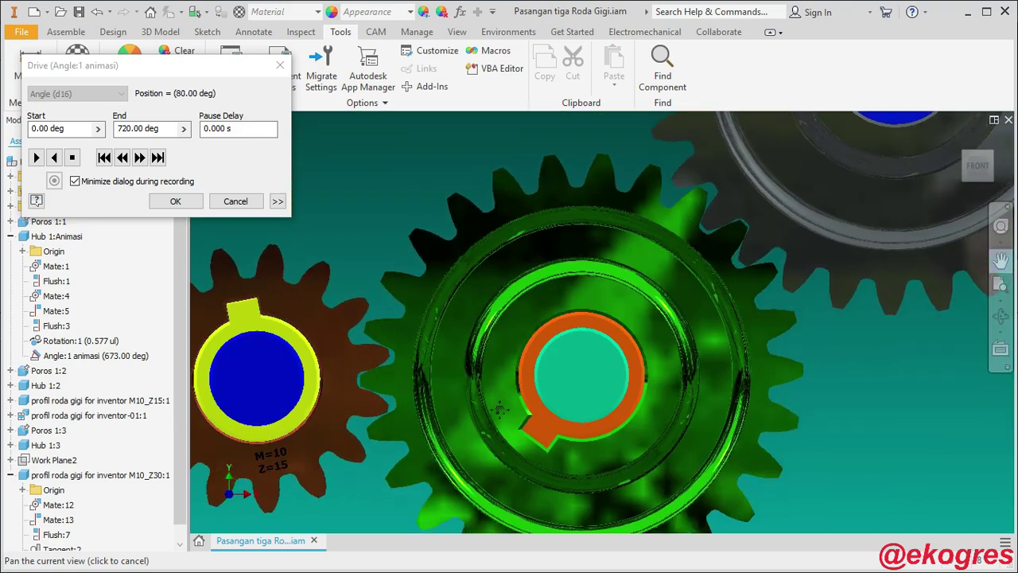
{"action": "scroll", "coordinate": [676, 293], "scroll_direction": "down", "scroll_amount": 2}
{"action": "scroll", "coordinate": [678, 278], "scroll_direction": "up", "scroll_amount": 2}
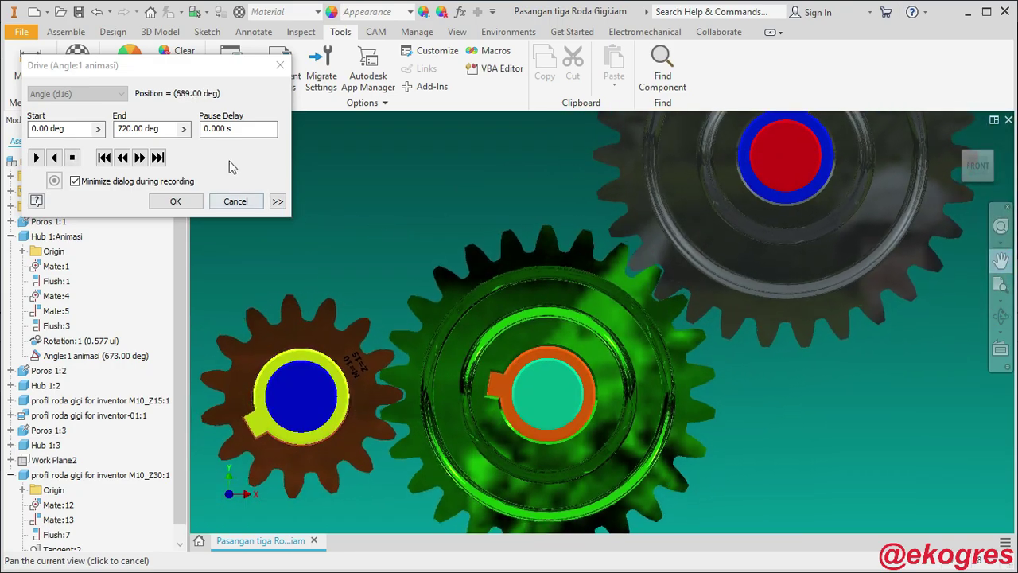
Set the drive's Pause Delay to 0.1 s and confirm.
{"action": "left_click", "coordinate": [229, 132]}
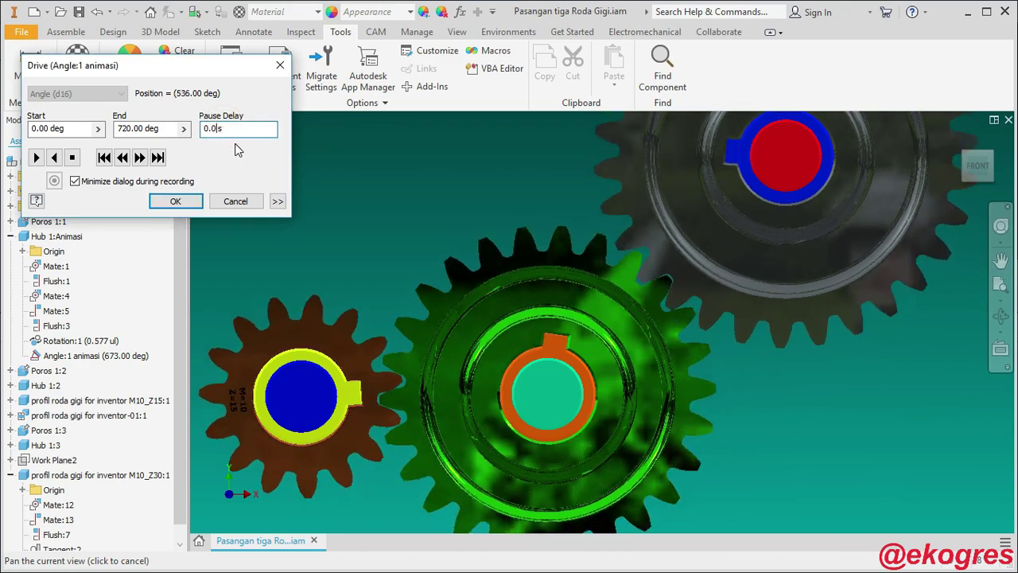
{"action": "key", "text": "BackSpace"}
{"action": "key", "text": "BackSpace"}
{"action": "key", "text": "BackSpace"}
{"action": "type", "text": "1"}
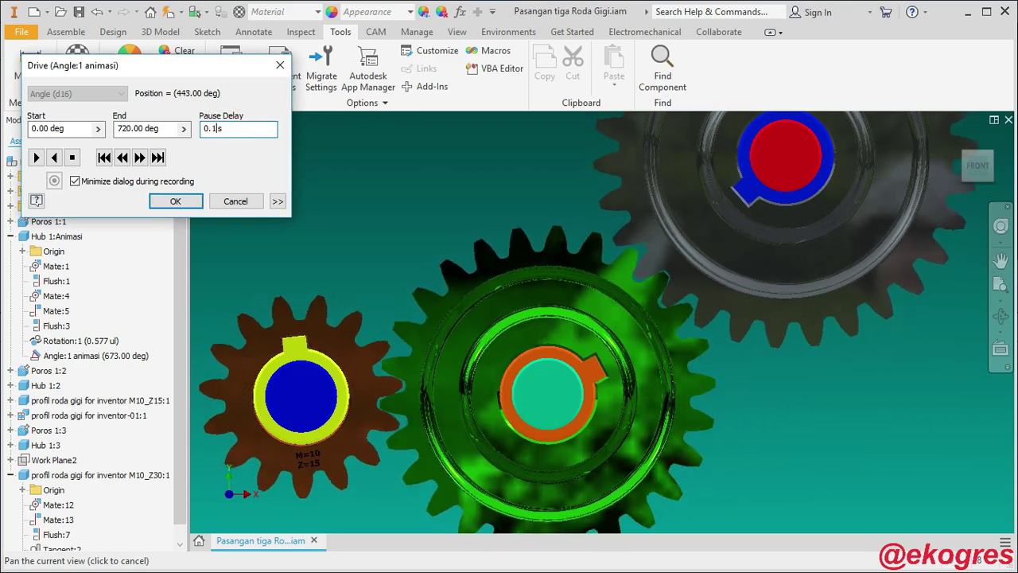
{"action": "key", "text": "Return"}
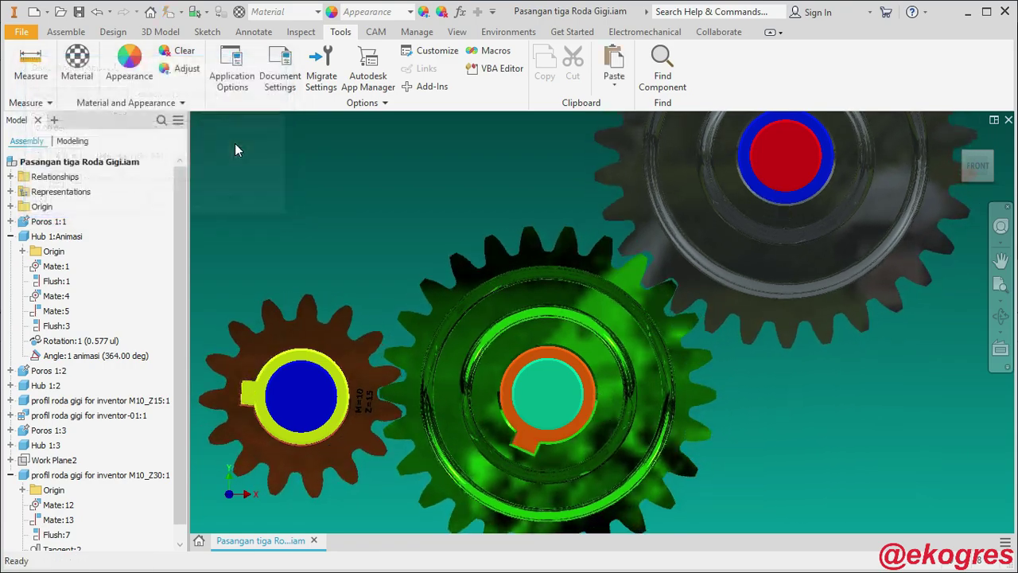
Drive Angle:1 animasi from 0.00 to 720.00 deg and play the gears forward.
{"action": "right_click", "coordinate": [139, 357]}
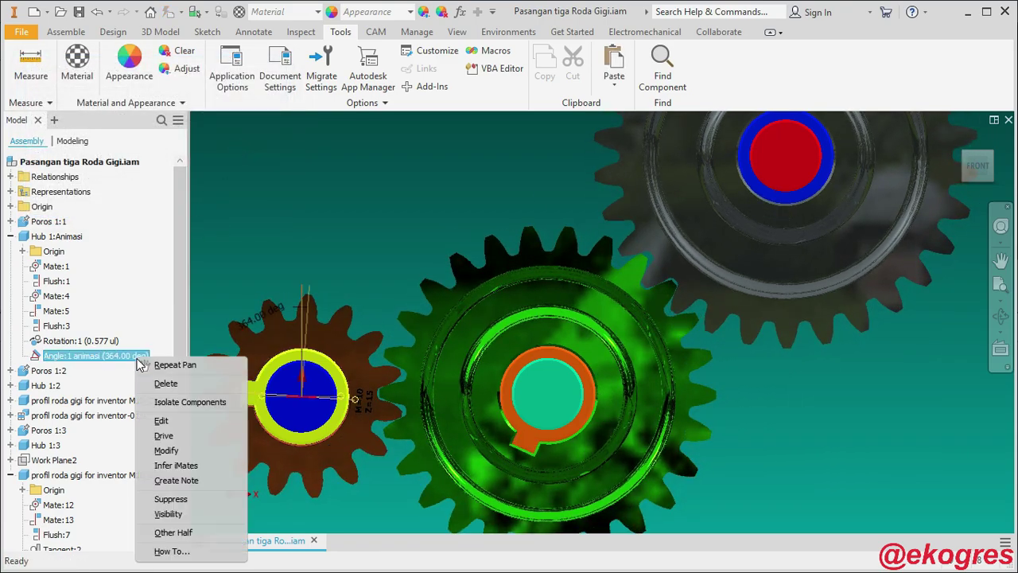
{"action": "left_click", "coordinate": [164, 437]}
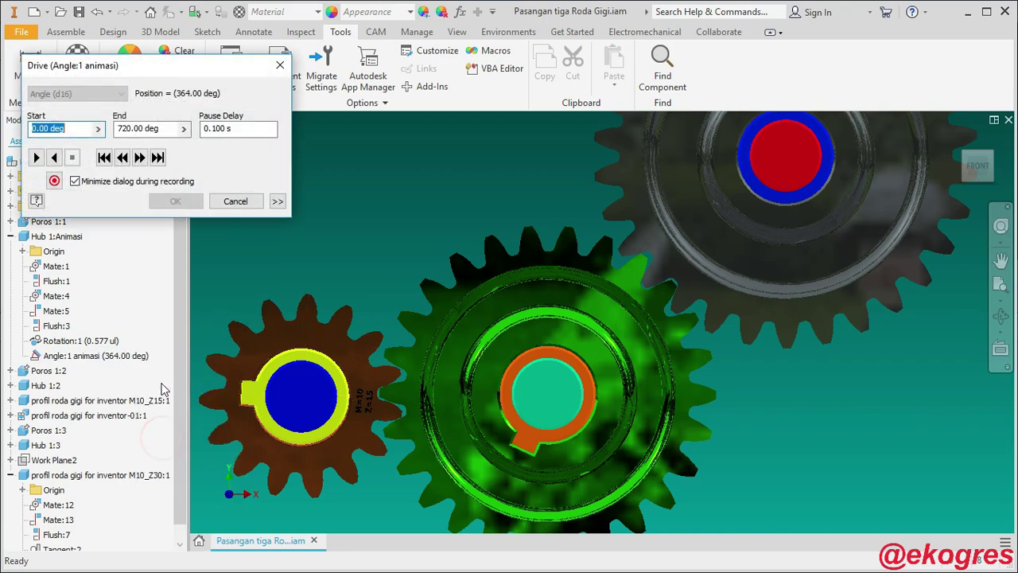
{"action": "left_click", "coordinate": [38, 159]}
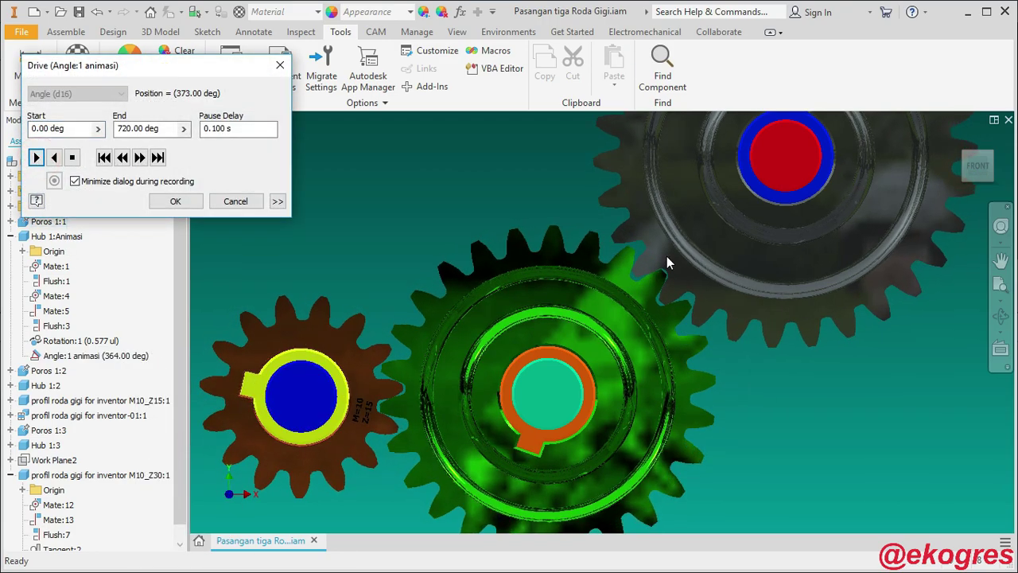
{"action": "scroll", "coordinate": [666, 255], "scroll_direction": "up", "scroll_amount": 3}
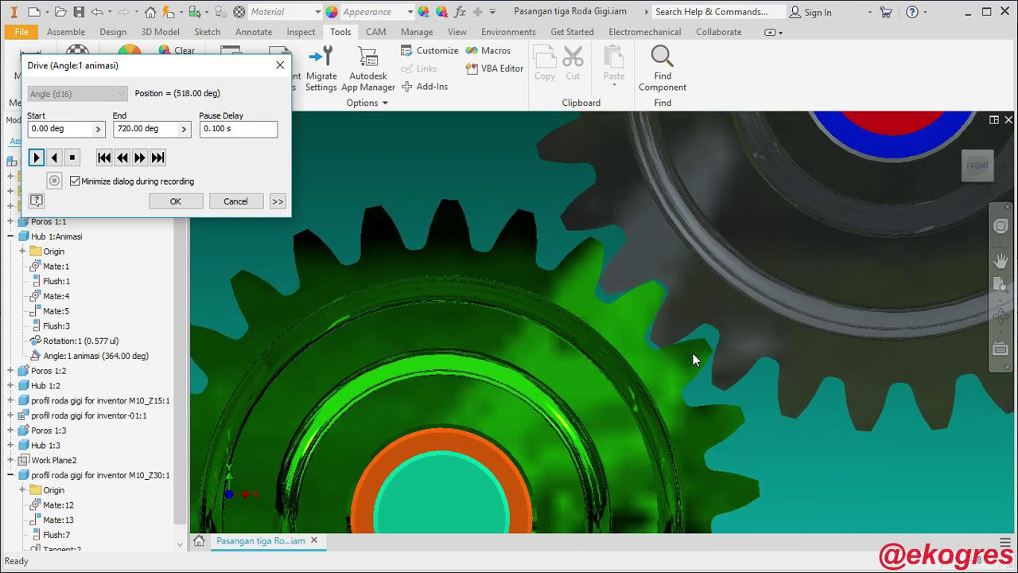
{"action": "scroll", "coordinate": [716, 307], "scroll_direction": "down", "scroll_amount": 5}
{"action": "scroll", "coordinate": [524, 373], "scroll_direction": "down", "scroll_amount": 5}
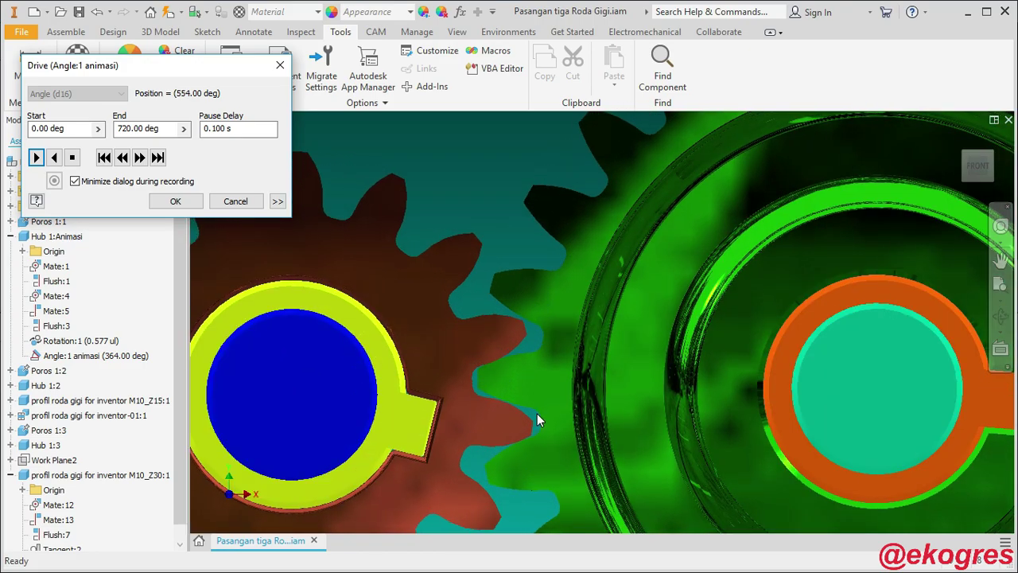
{"action": "scroll", "coordinate": [537, 414], "scroll_direction": "up", "scroll_amount": 5}
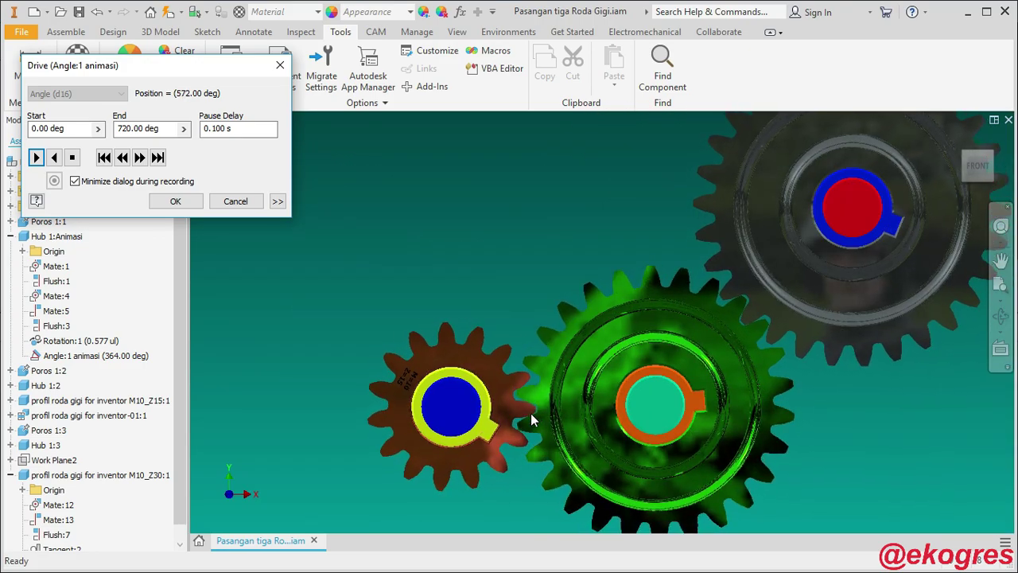
{"action": "left_click", "coordinate": [1000, 316]}
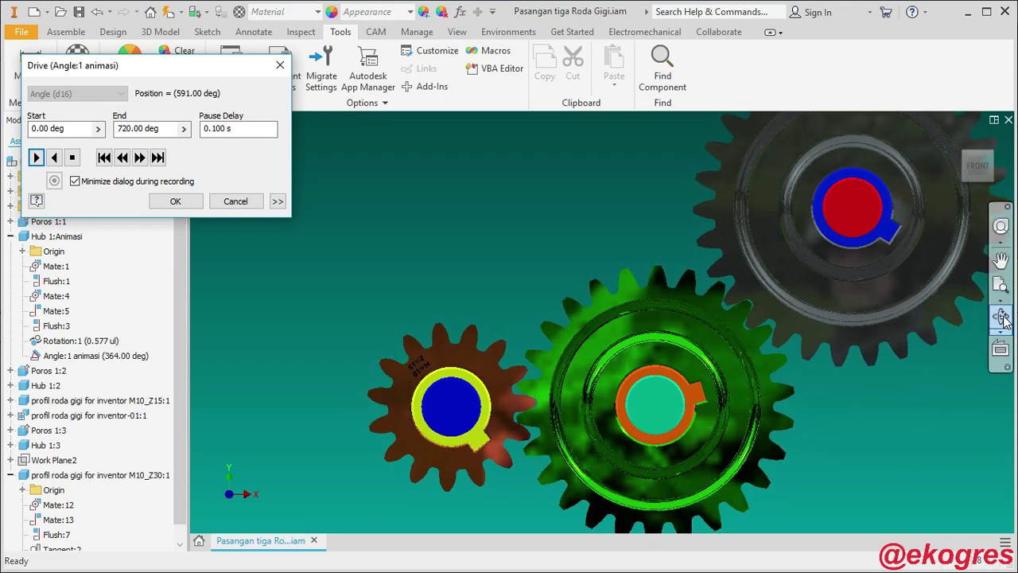
Tilt and zoom the view to show the gears' thickness as they turn.
{"action": "left_click_drag", "start_coordinate": [668, 359], "coordinate": [685, 344]}
{"action": "scroll", "coordinate": [666, 363], "scroll_direction": "up", "scroll_amount": 2}
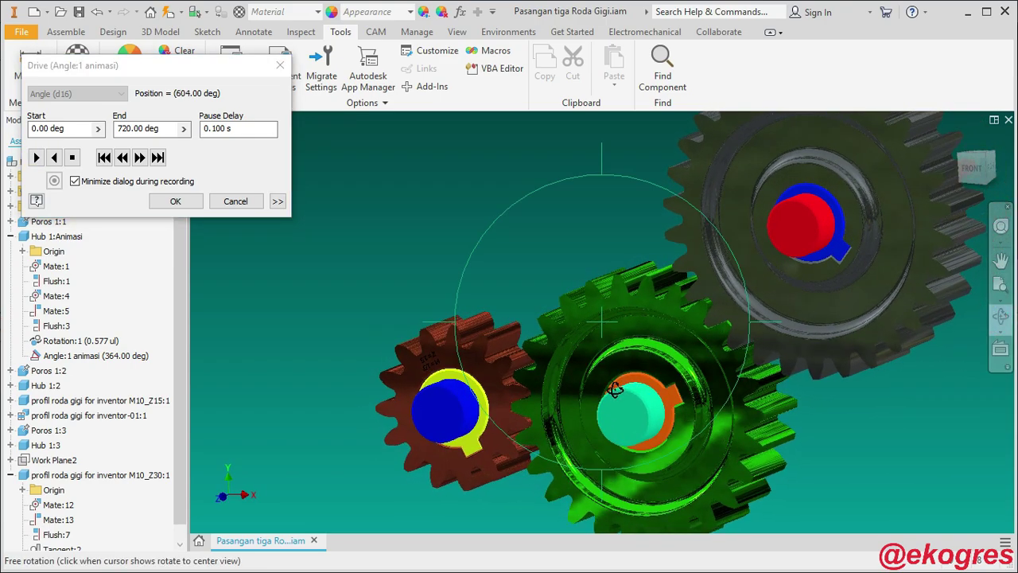
{"action": "scroll", "coordinate": [660, 389], "scroll_direction": "up", "scroll_amount": 3}
{"action": "left_click_drag", "start_coordinate": [662, 390], "coordinate": [664, 419]}
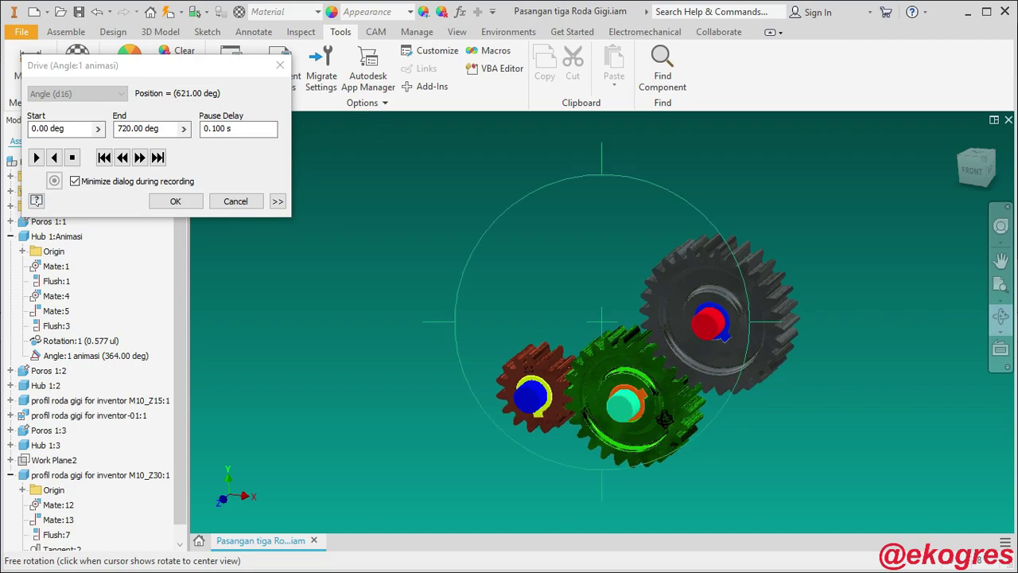
{"action": "scroll", "coordinate": [661, 409], "scroll_direction": "down", "scroll_amount": 1}
{"action": "scroll", "coordinate": [661, 410], "scroll_direction": "down", "scroll_amount": 2}
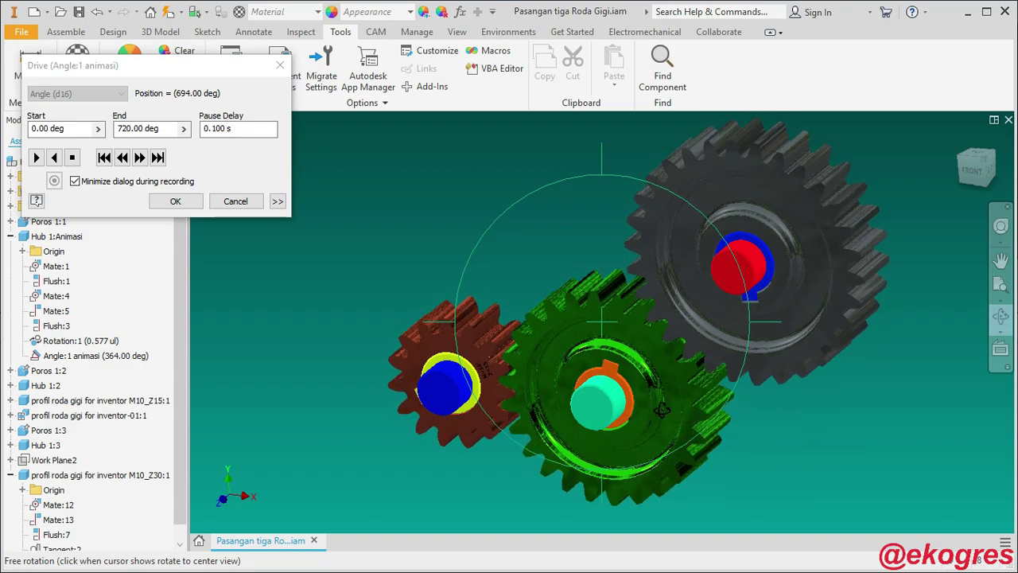
{"action": "scroll", "coordinate": [659, 425], "scroll_direction": "up", "scroll_amount": 1}
{"action": "scroll", "coordinate": [658, 438], "scroll_direction": "up", "scroll_amount": 1}
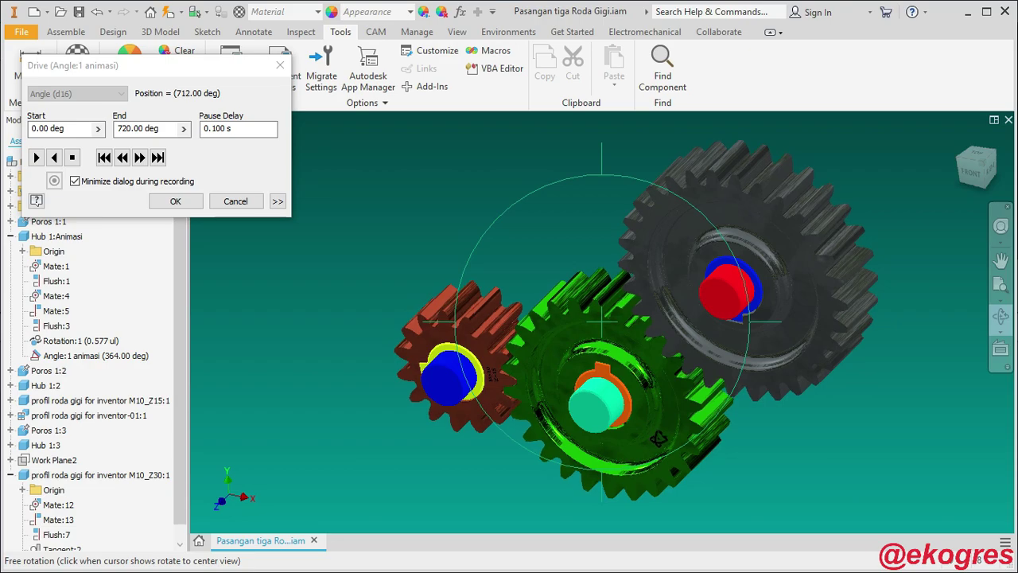
{"action": "scroll", "coordinate": [658, 438], "scroll_direction": "down", "scroll_amount": 2}
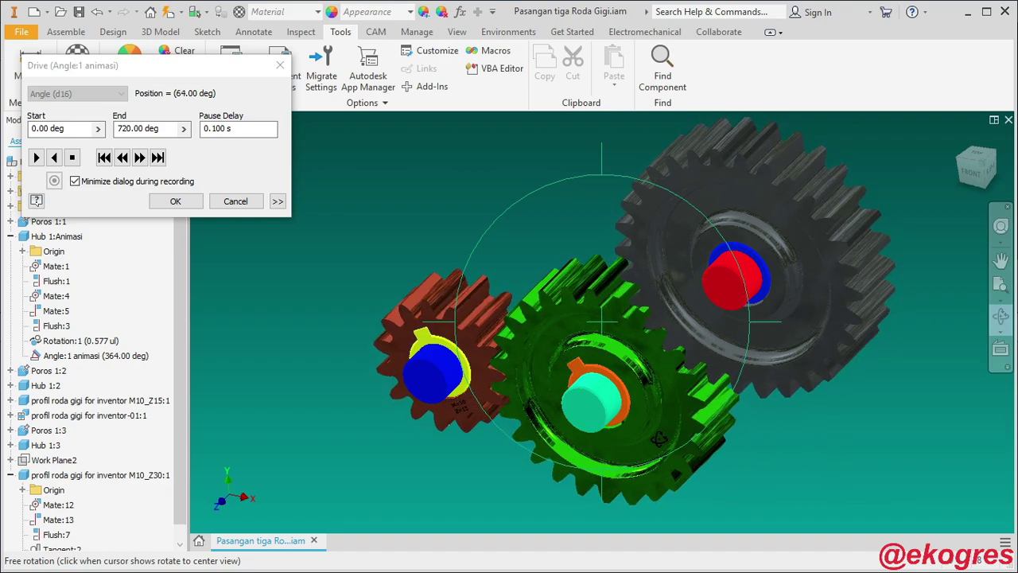
Orbit until all three gears show, with the small brown gear at top.
{"action": "left_click_drag", "start_coordinate": [673, 416], "coordinate": [652, 419]}
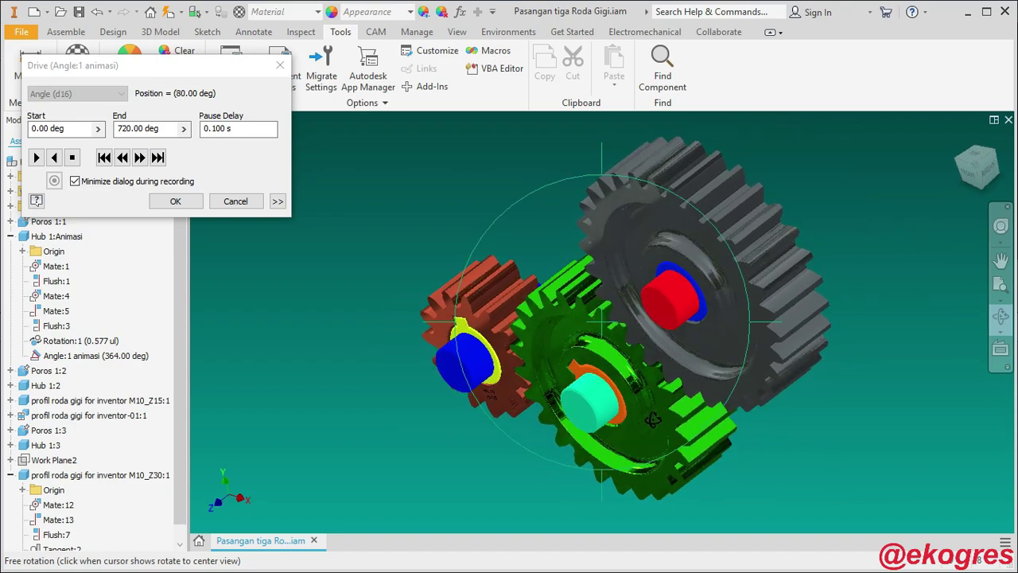
{"action": "scroll", "coordinate": [671, 410], "scroll_direction": "up", "scroll_amount": 2}
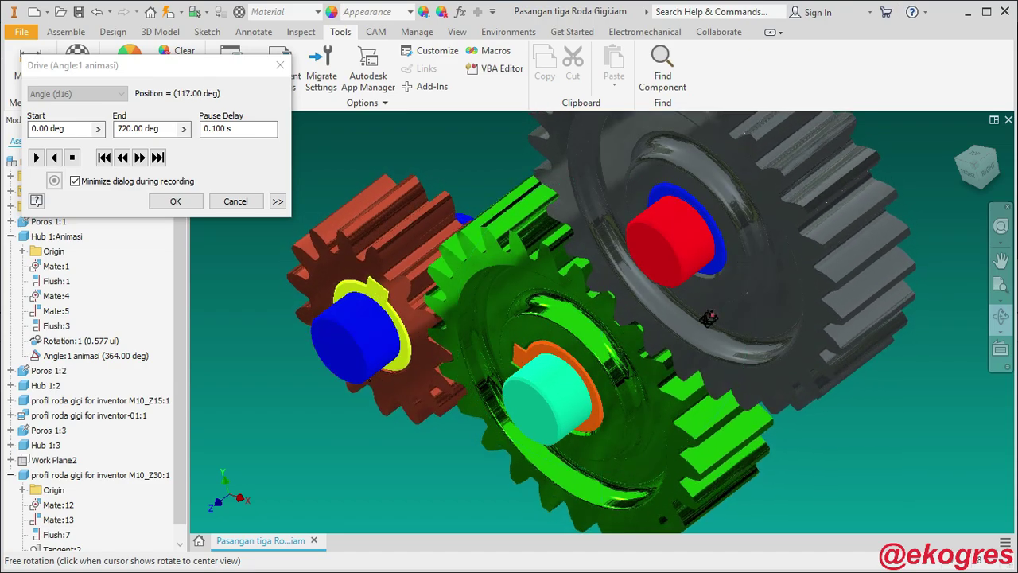
{"action": "left_click_drag", "start_coordinate": [708, 318], "coordinate": [546, 382]}
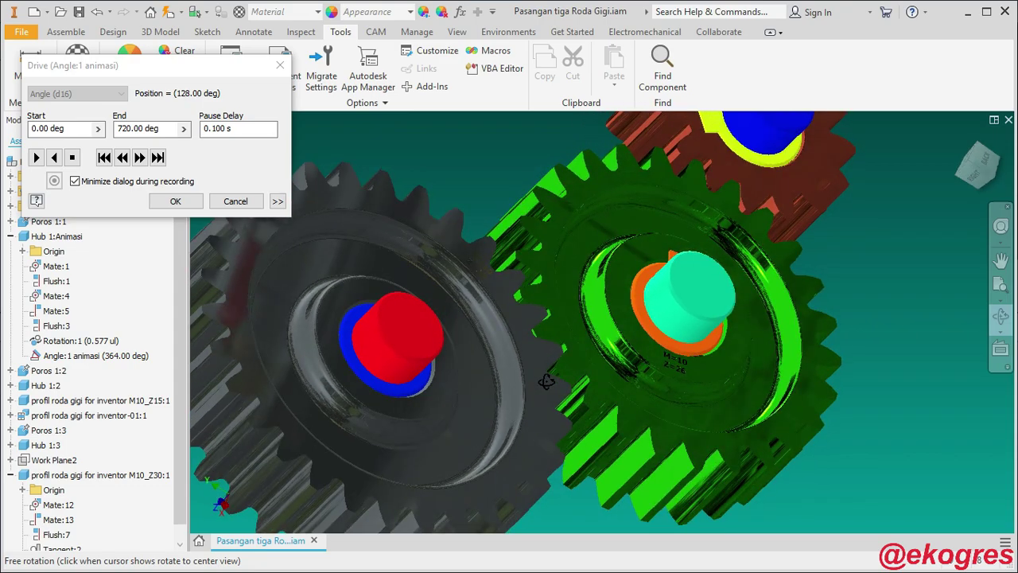
{"action": "mouse_move", "coordinate": [546, 382]}
{"action": "left_mouse_down"}
{"action": "mouse_move", "coordinate": [656, 319]}
{"action": "mouse_move", "coordinate": [637, 325]}
{"action": "left_mouse_up"}
{"action": "scroll", "coordinate": [656, 319], "scroll_direction": "up", "scroll_amount": 2}
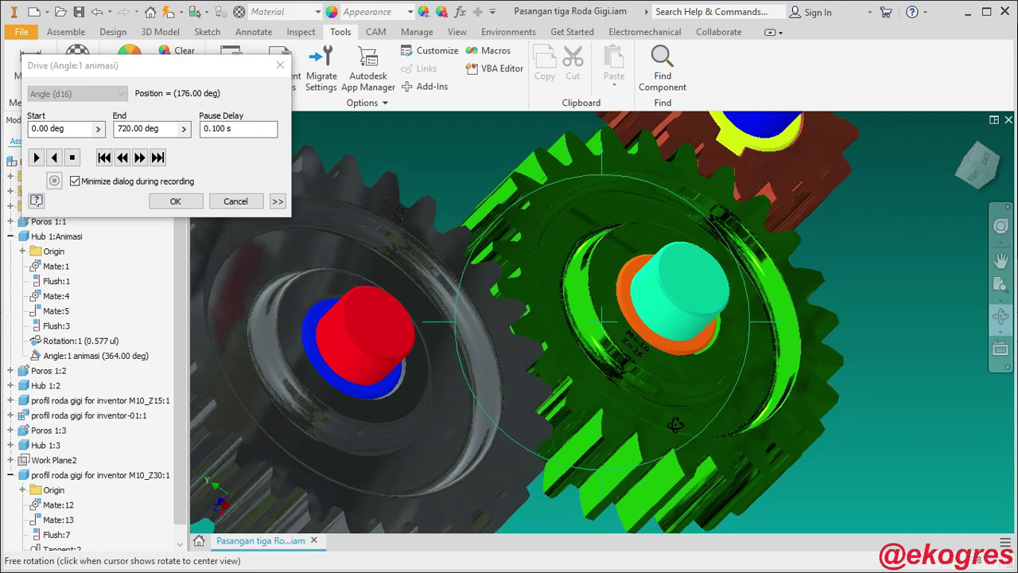
{"action": "left_click_drag", "start_coordinate": [675, 425], "coordinate": [599, 303]}
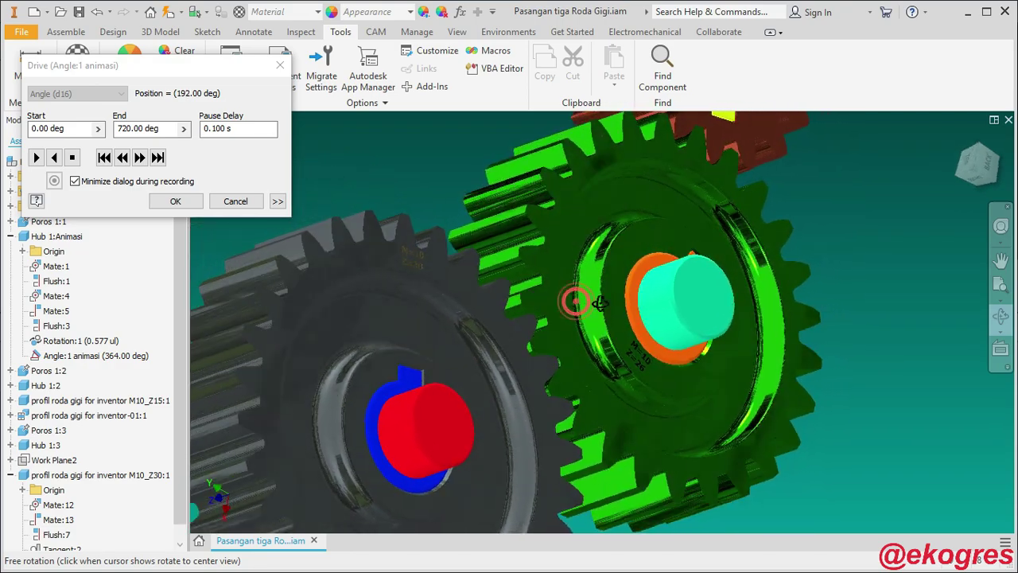
{"action": "mouse_move", "coordinate": [598, 302]}
{"action": "left_mouse_down"}
{"action": "mouse_move", "coordinate": [589, 295]}
{"action": "mouse_move", "coordinate": [602, 367]}
{"action": "left_mouse_up"}
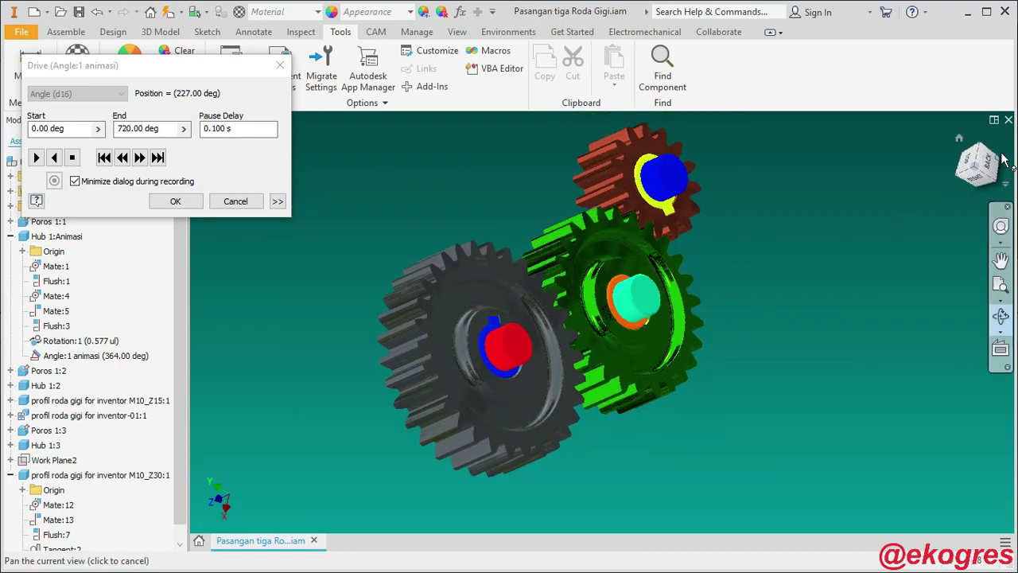
Exit orbit, watch the gears turn from Front, then zoom in from Home view.
{"action": "left_click", "coordinate": [959, 139]}
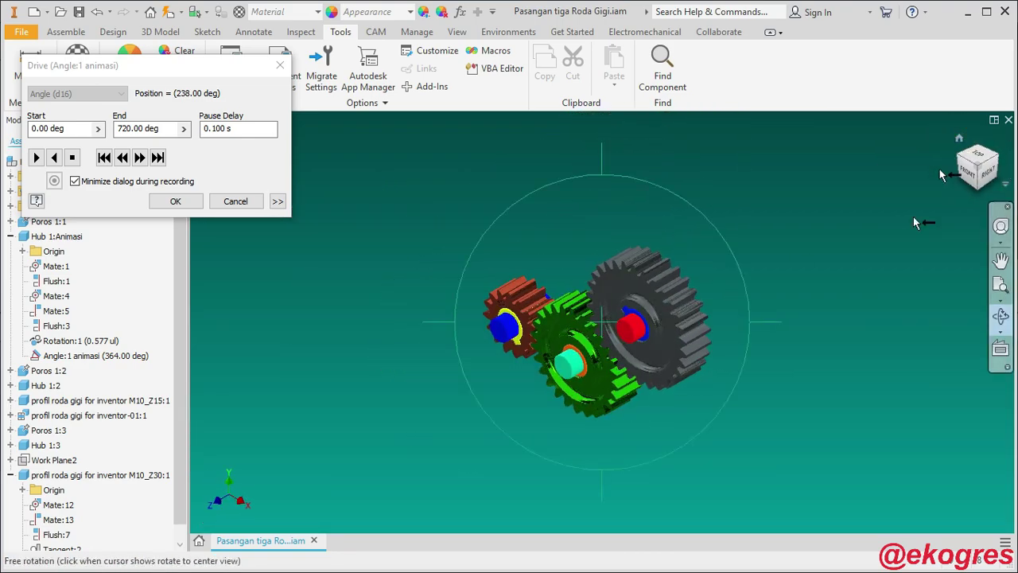
{"action": "right_click", "coordinate": [867, 272]}
{"action": "key", "text": "Escape"}
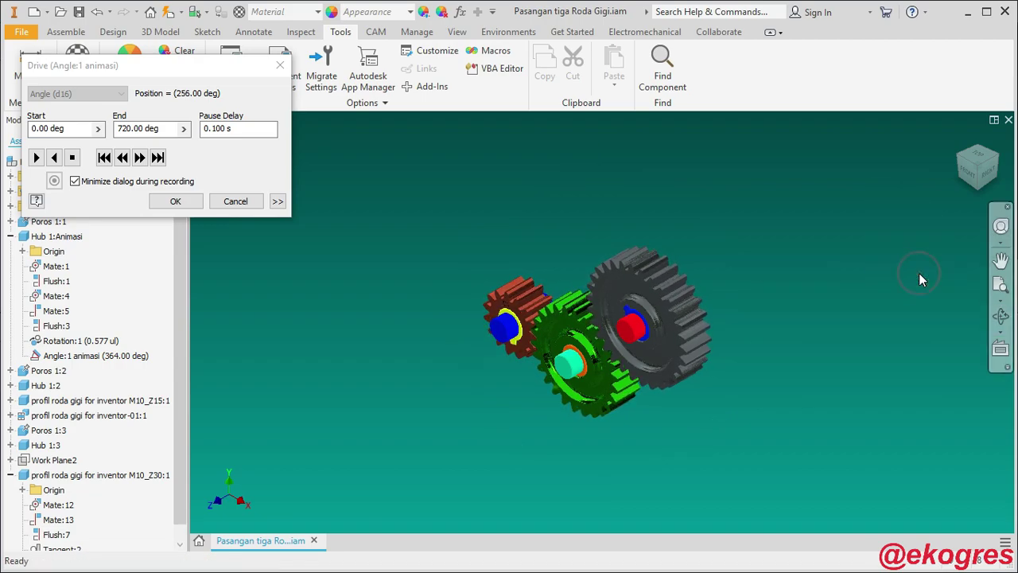
{"action": "left_click", "coordinate": [968, 177]}
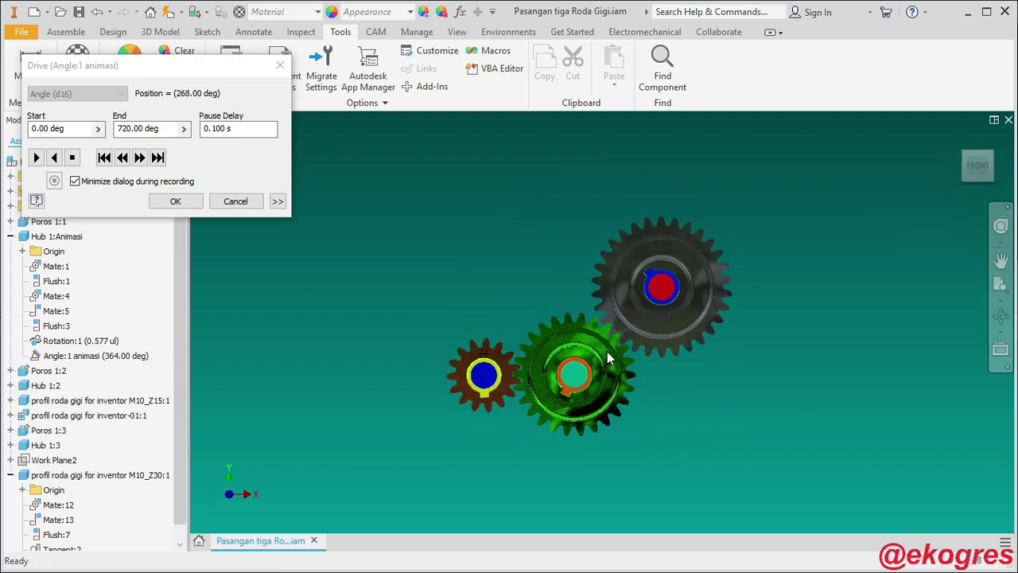
{"action": "scroll", "coordinate": [608, 350], "scroll_direction": "up", "scroll_amount": 5}
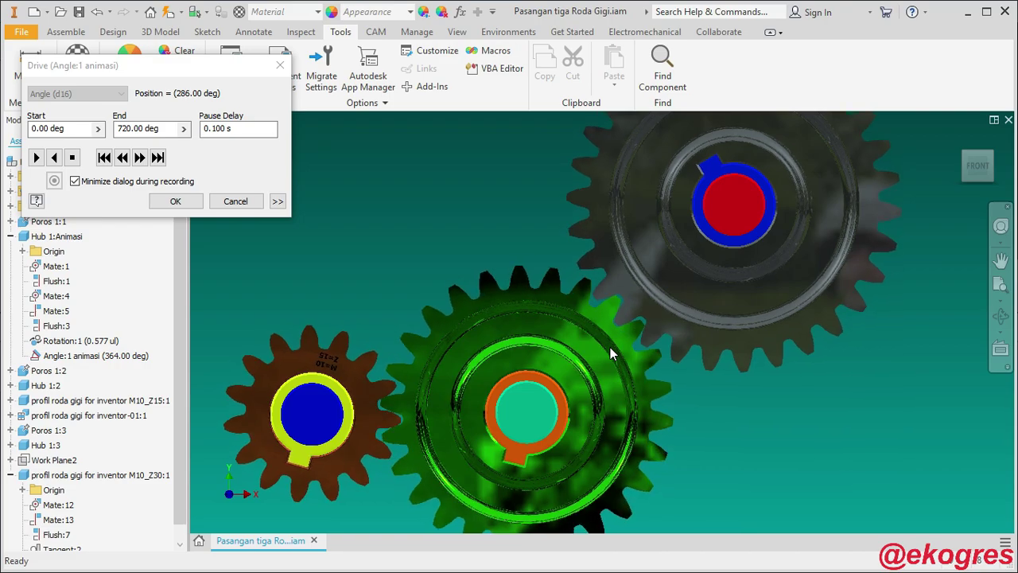
{"action": "scroll", "coordinate": [611, 355], "scroll_direction": "down", "scroll_amount": 3}
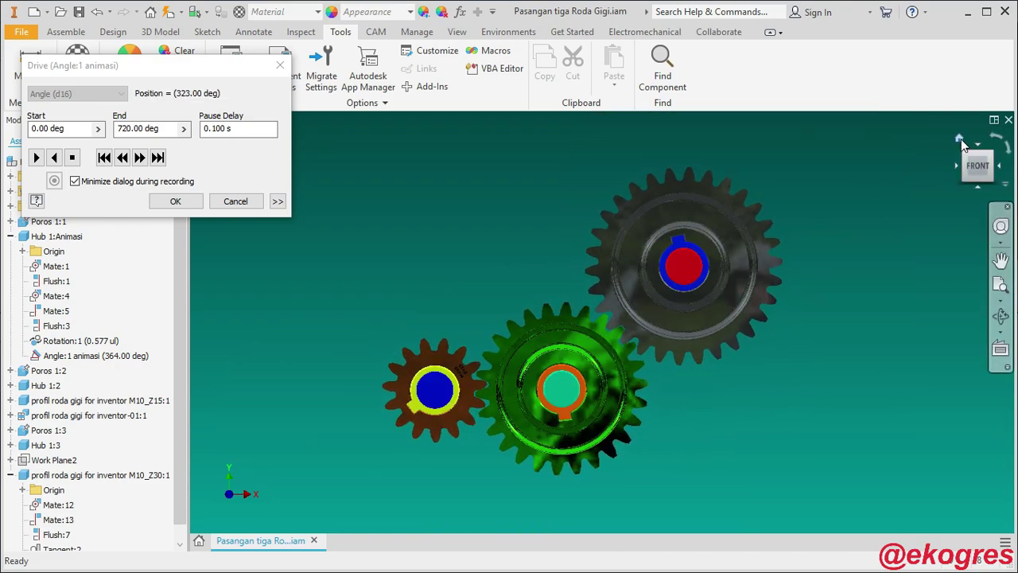
{"action": "left_click", "coordinate": [959, 140]}
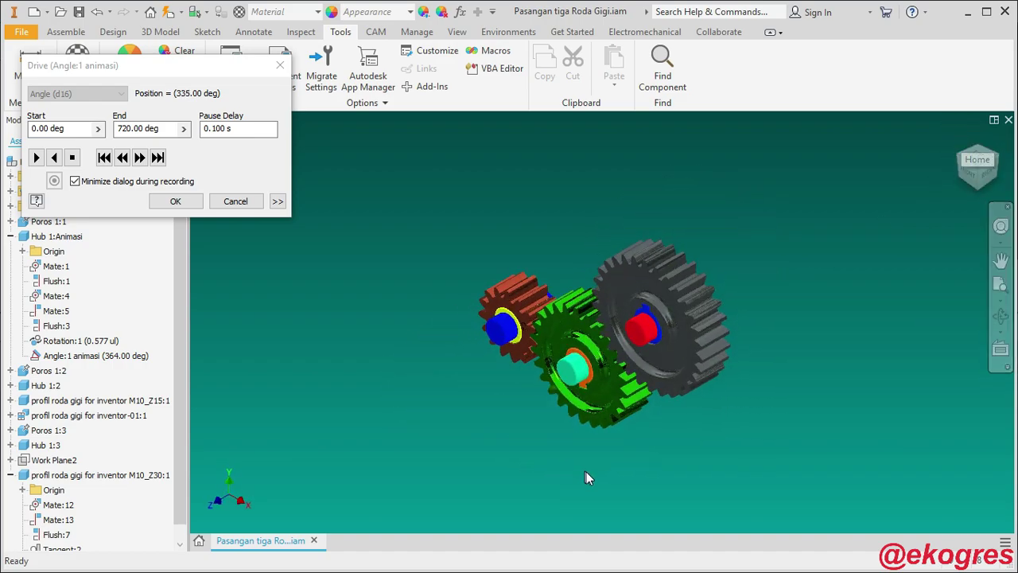
{"action": "scroll", "coordinate": [610, 363], "scroll_direction": "up", "scroll_amount": 2}
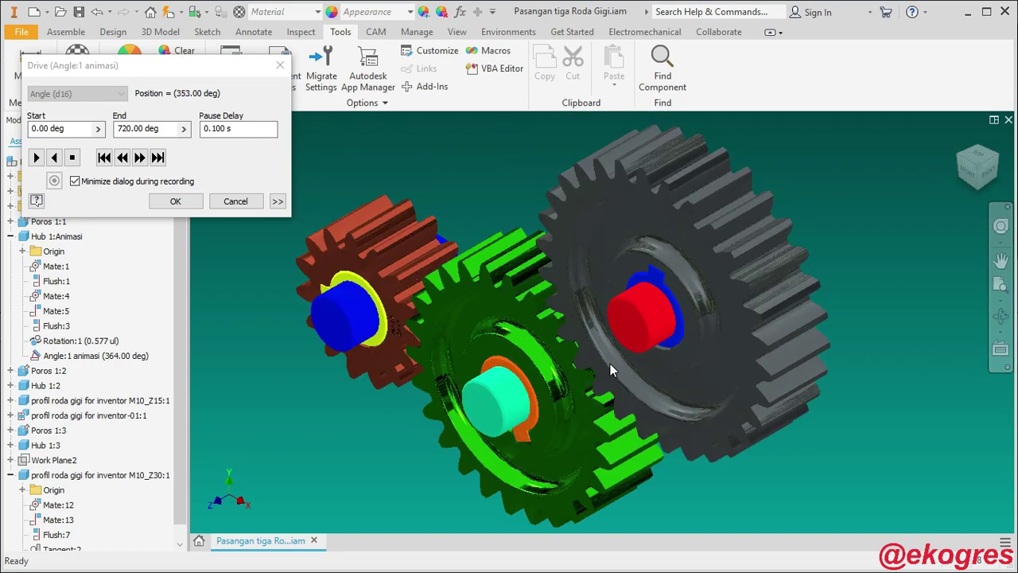